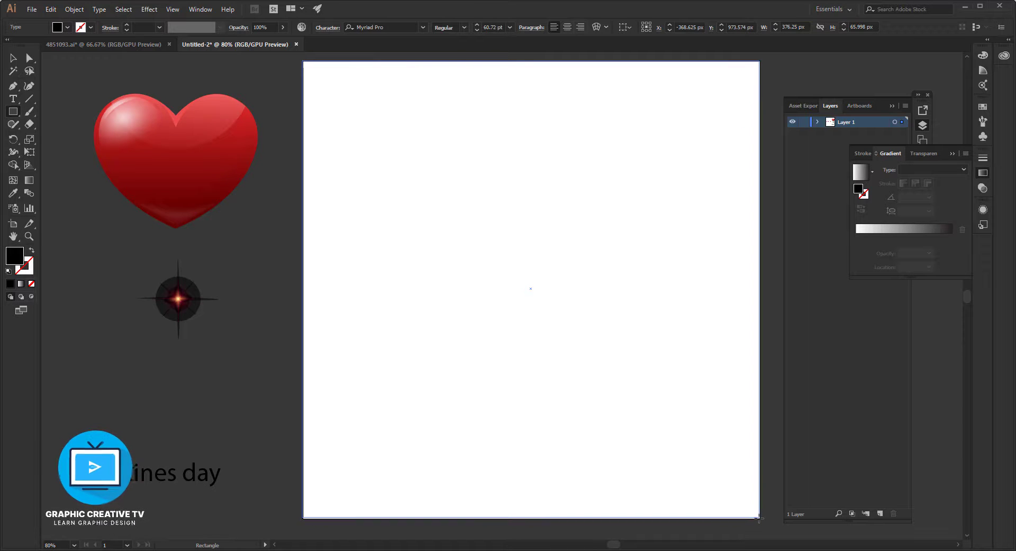
Stretch the black rectangle so it covers the whole artboard, about 1081 px wide and 1080 px high.
key("v")
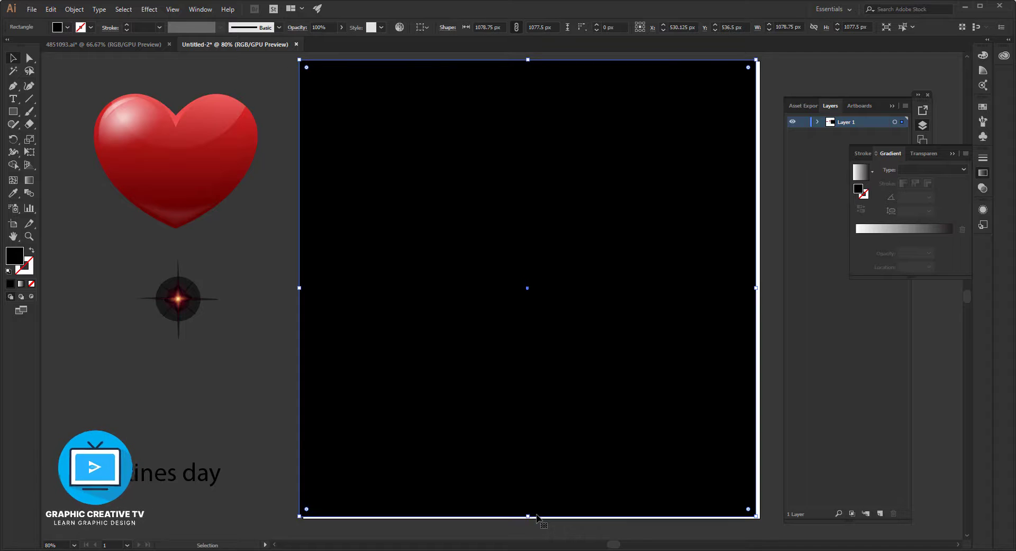
left_click_drag(531, 516, 531, 517)
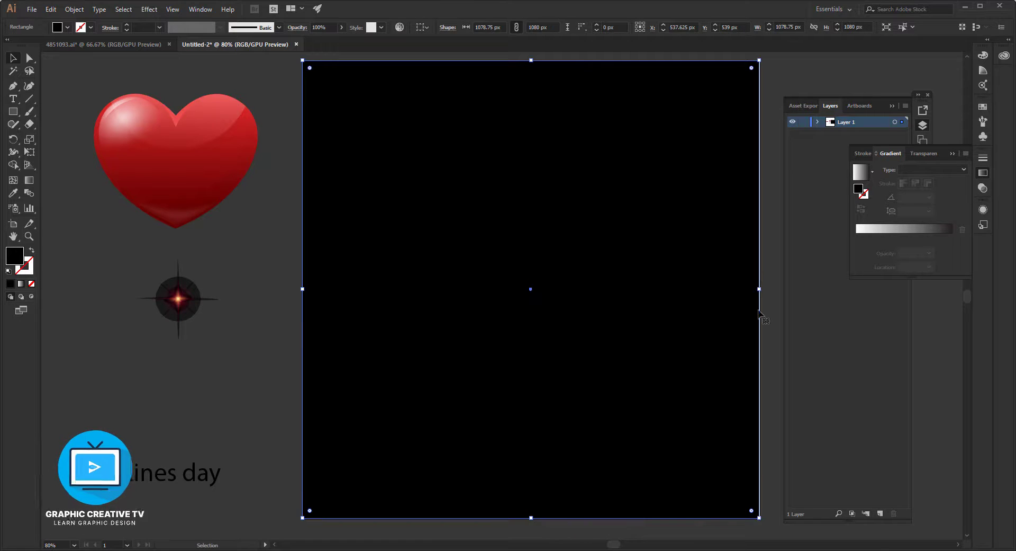
left_click_drag(760, 283, 761, 283)
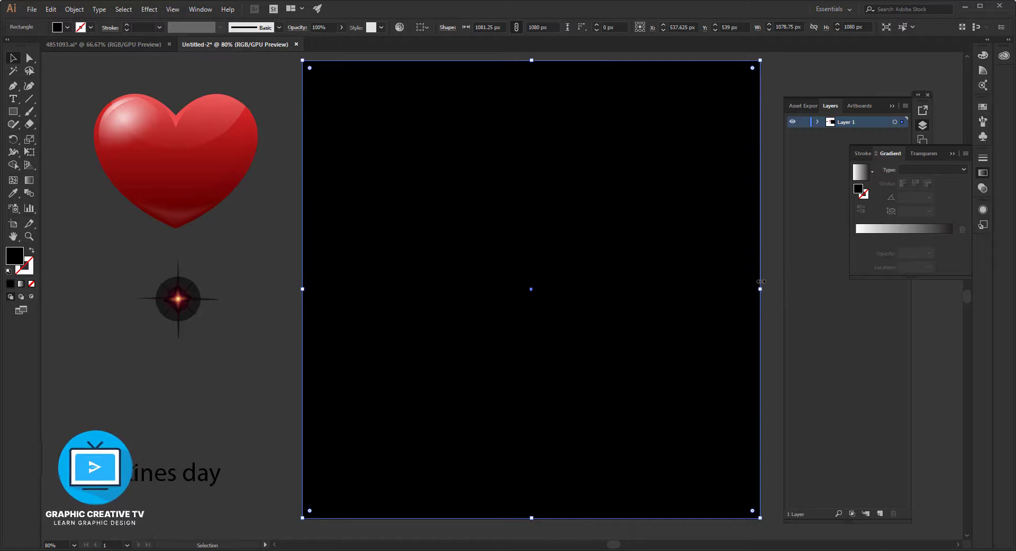
Fill the background rectangle with the red gradient sampled from the heart, and make the gradient radial.
key("i")
left_click(202, 177)
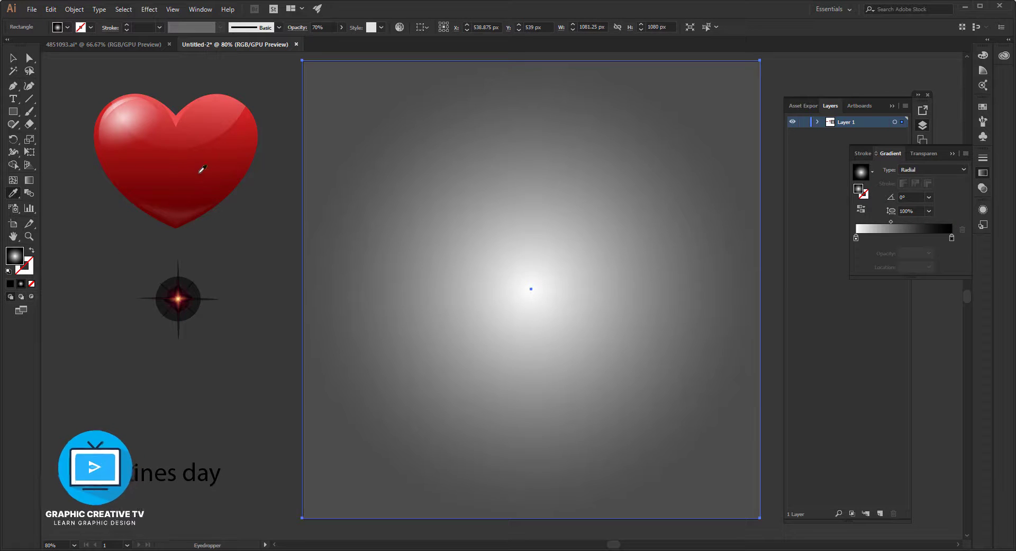
left_click(202, 171)
left_click(13, 57)
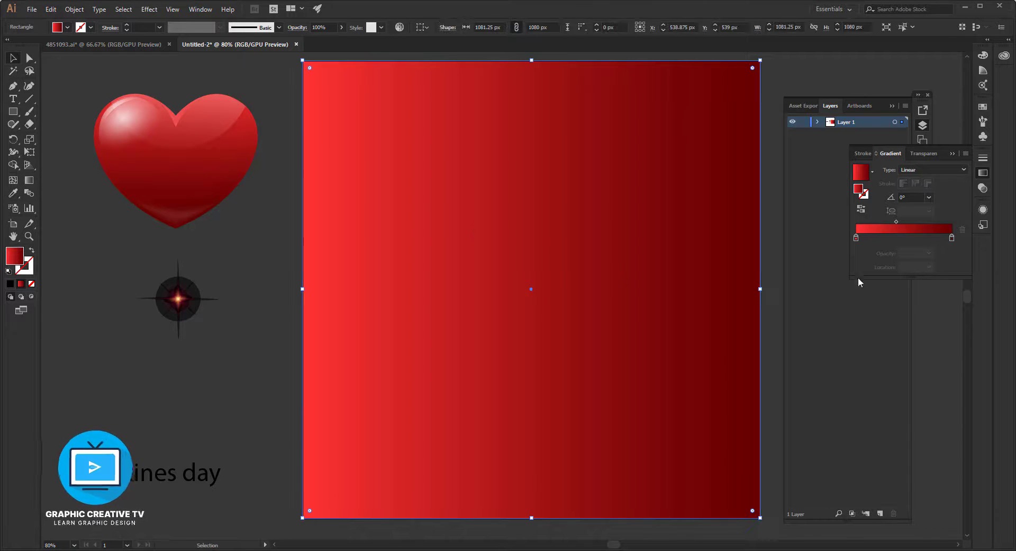
left_click(914, 170)
left_click(926, 194)
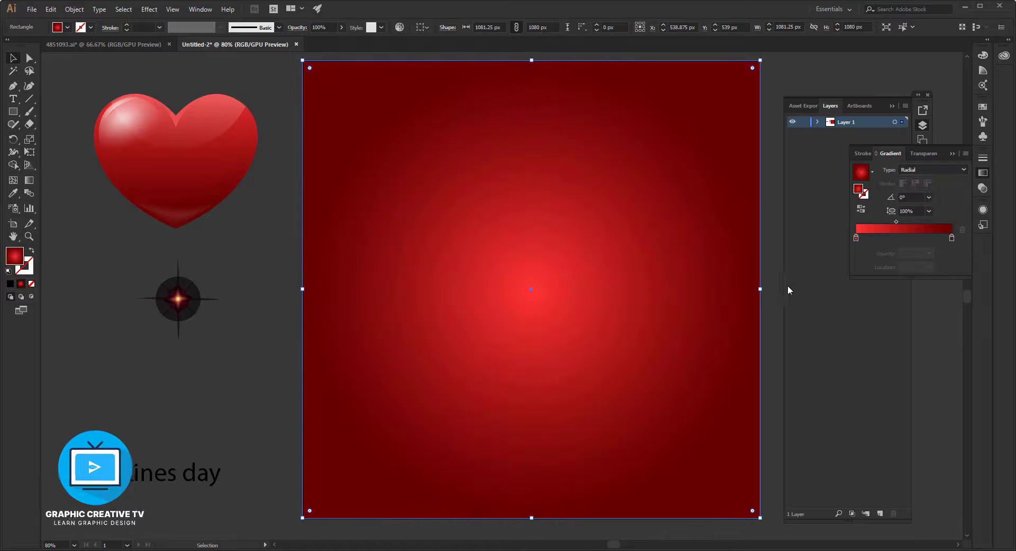
Extend the background rectangle's lower edge slightly, making it about 1084 px high.
left_click(261, 345)
left_click(563, 492)
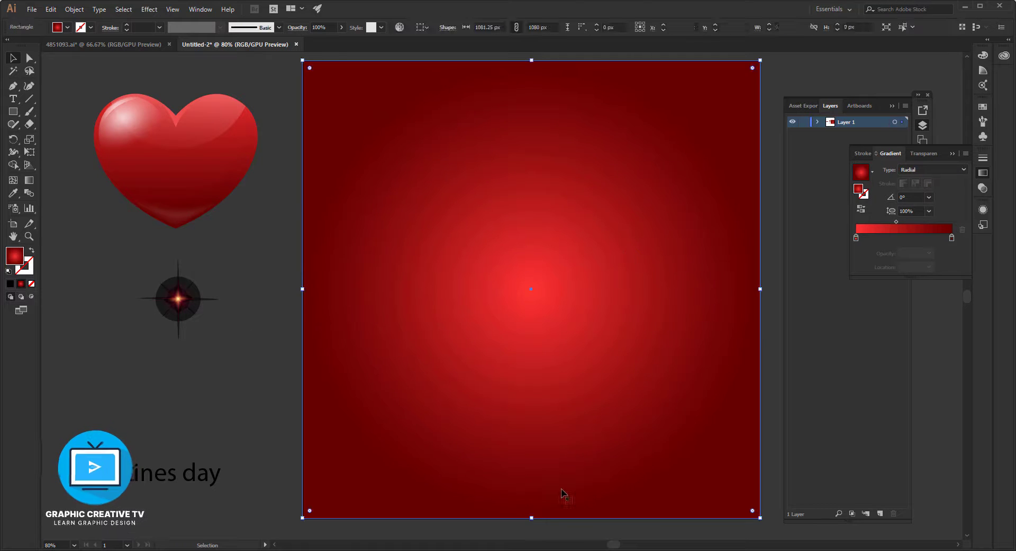
left_click_drag(532, 519, 536, 522)
left_click(290, 423)
scroll(517, 284, "up", 1)
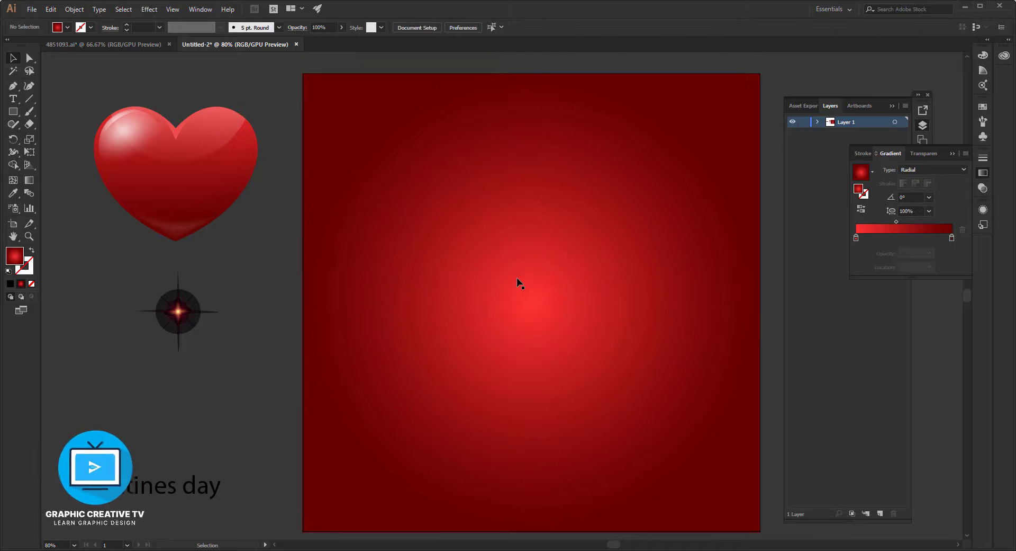
Place the glossy heart at the centre of the background and enlarge it to about 482 by 396 px.
left_click_drag(161, 141, 532, 287)
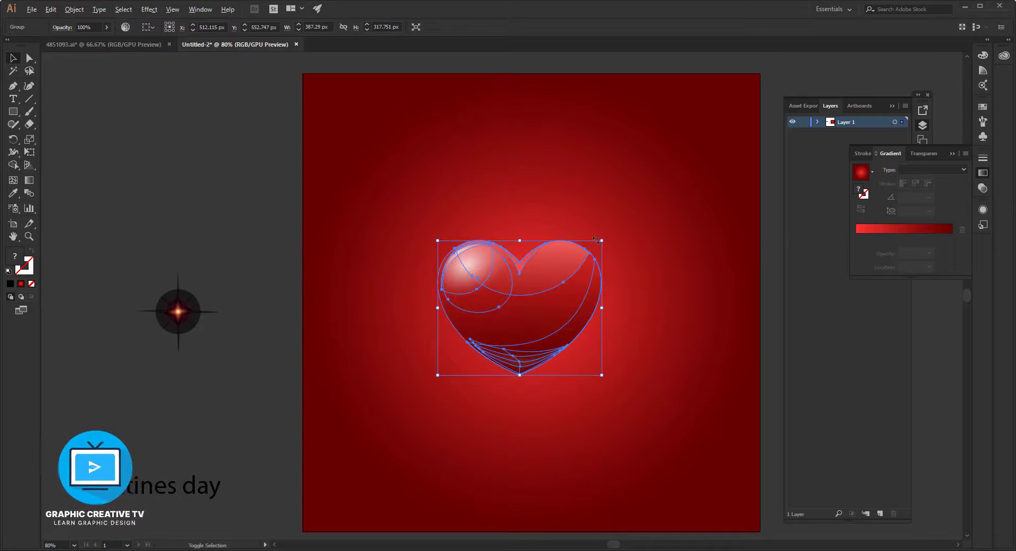
left_click_drag(597, 240, 622, 224)
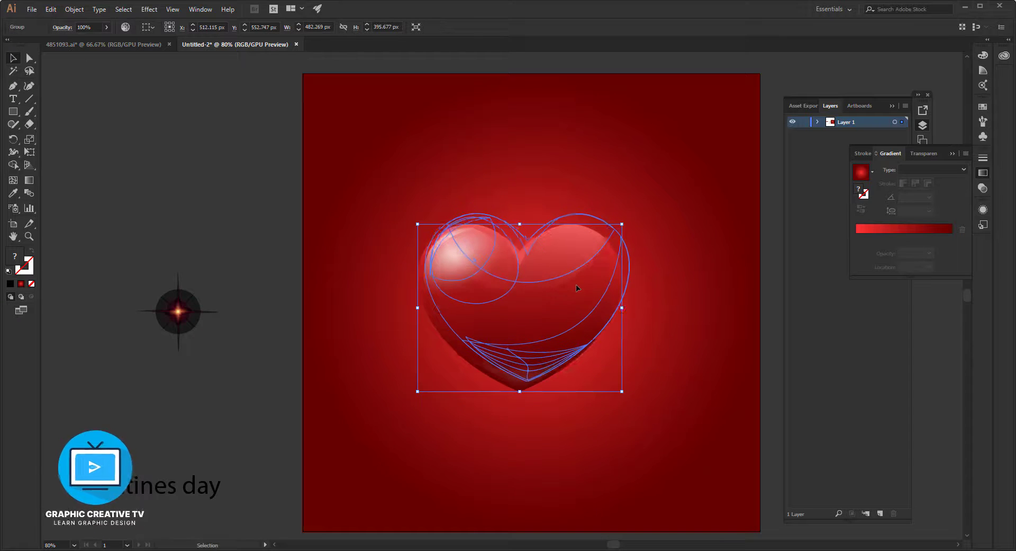
left_click(263, 220)
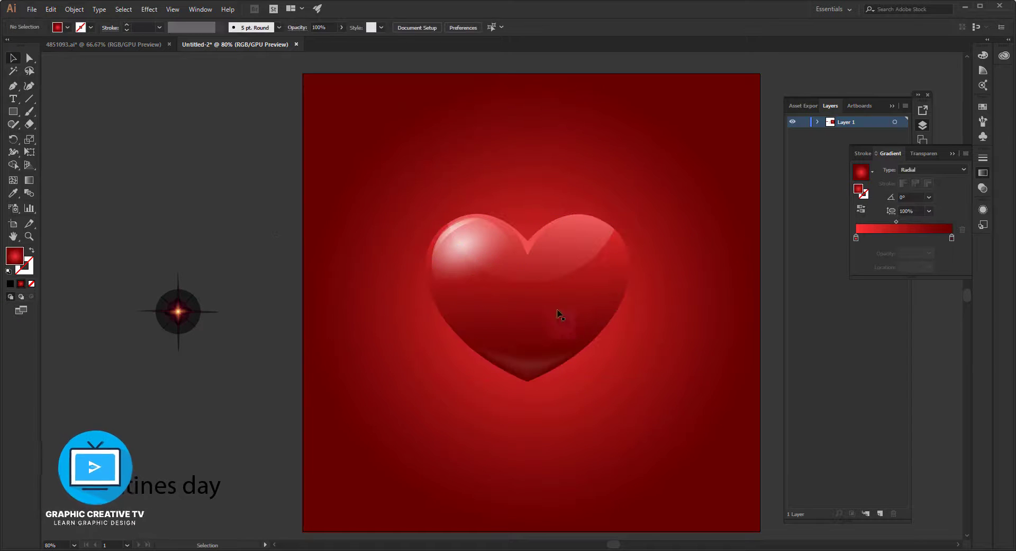
Place the sparkle on the background above and to the left of the heart, cutting it and pasting it in front.
left_click(187, 308)
left_click_drag(182, 328, 385, 195)
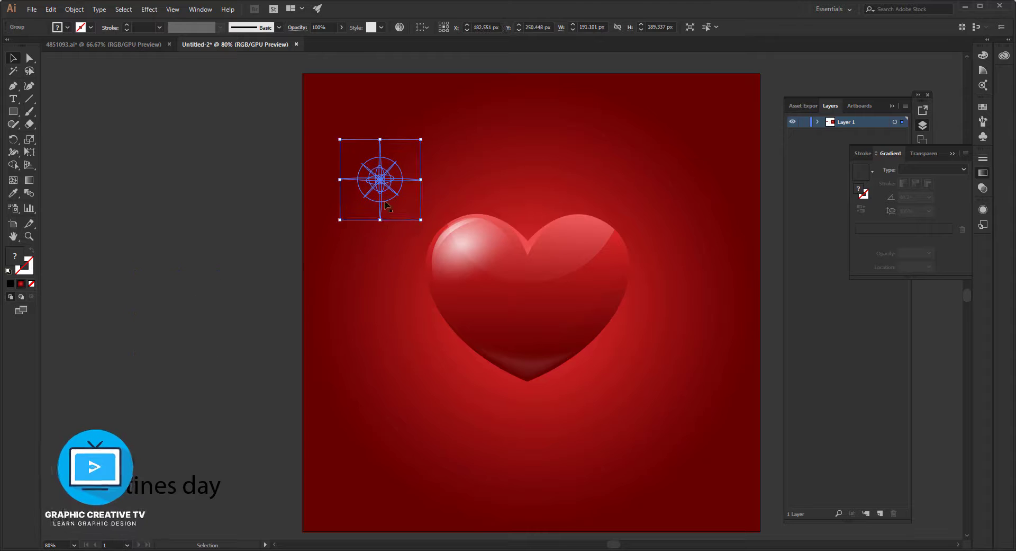
key("ctrl+x")
key("ctrl+f")
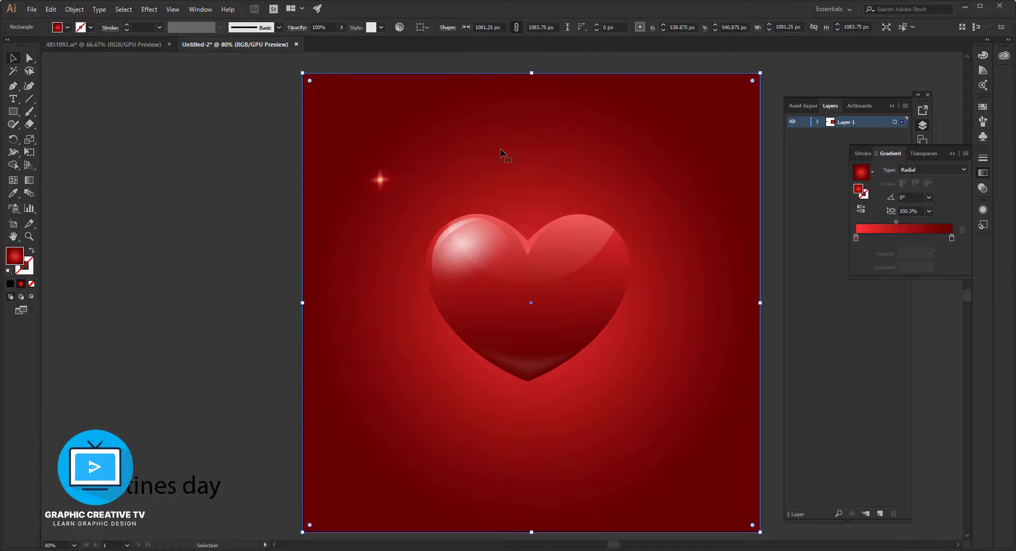
left_click(347, 197)
key("super")
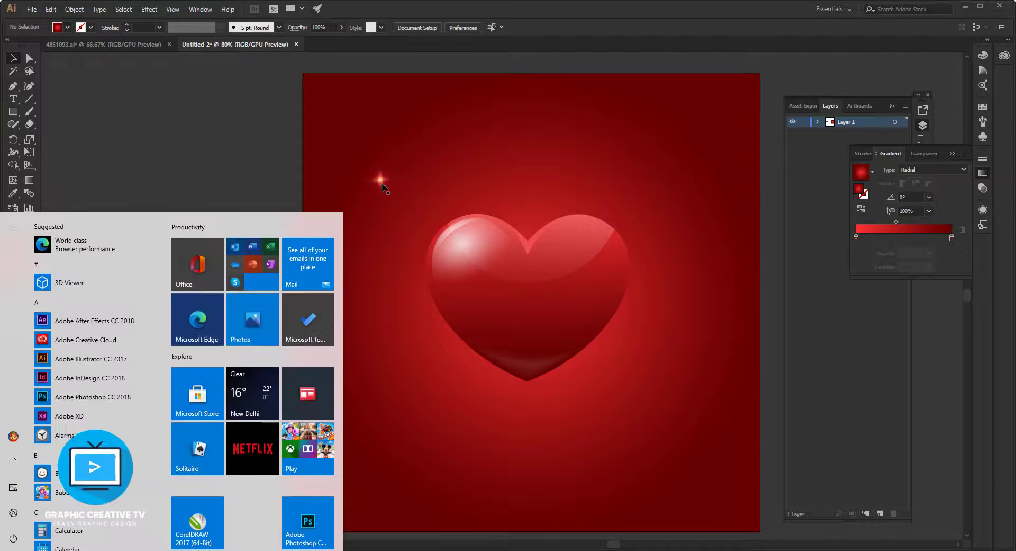
key("super")
Duplicate the sparkle around the heart, shrinking a copy to about 59 px and placing copies at the lower right, lower left and upper right.
left_click_drag(380, 181, 669, 439)
left_click(519, 415)
left_click(665, 441)
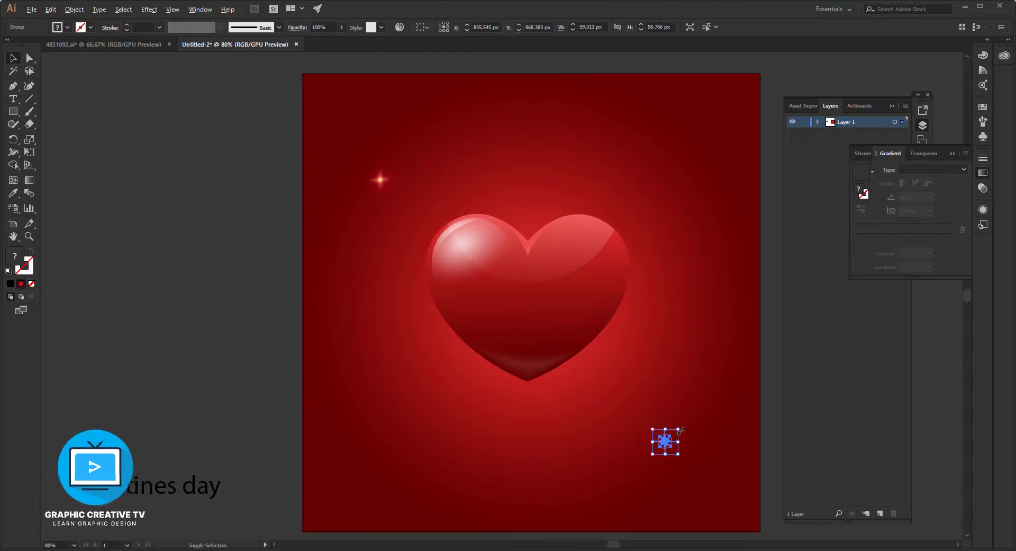
left_click(576, 449)
left_click_drag(668, 446, 558, 492)
left_click(593, 186)
left_click(205, 277)
Move the row of small hearts to the artboard's upper edge, scale it to about 369 px wide, and copy it across.
left_click_drag(153, 212, 402, 231)
left_click(214, 294)
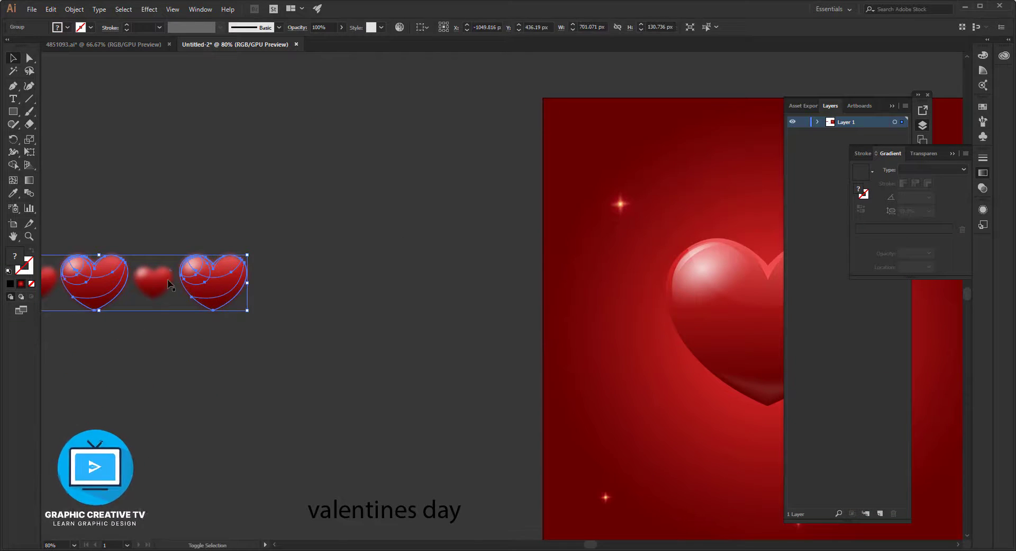
left_click_drag(169, 285, 597, 161)
left_click_drag(693, 197, 435, 289)
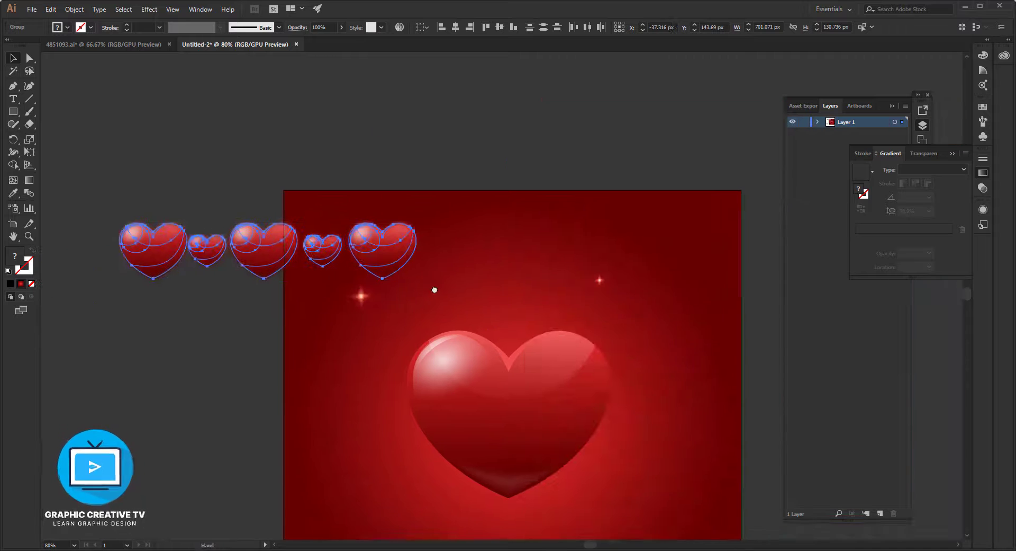
left_click_drag(418, 249, 758, 224)
left_click(582, 221, "shift")
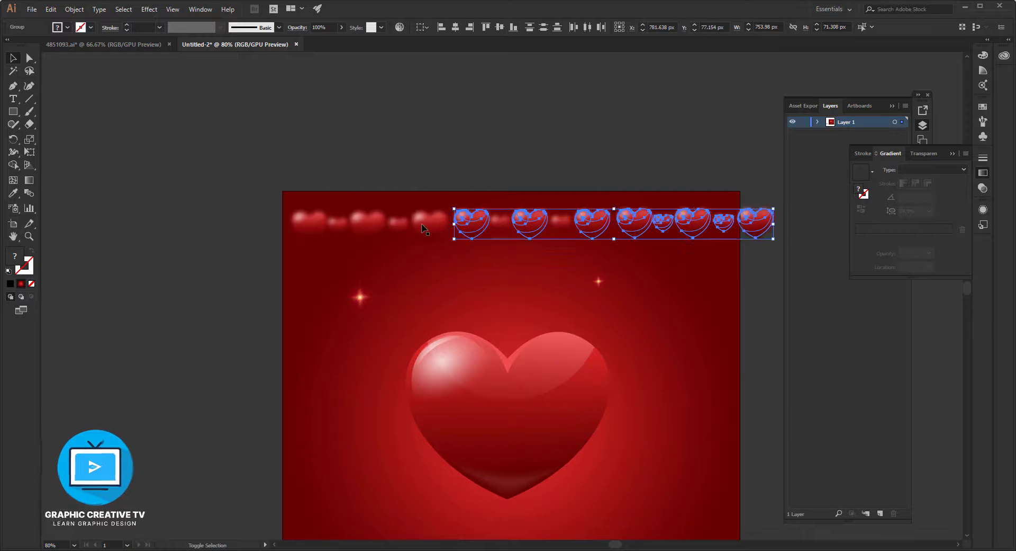
Undo the latest edits to the small hearts, going back to the single segment at the artboard's upper left corner.
left_click(422, 225, "shift")
left_click(427, 243)
left_click_drag(427, 221, 427, 158)
key("ctrl+z")
key("ctrl+z")
key("ctrl+z")
key("ctrl+z")
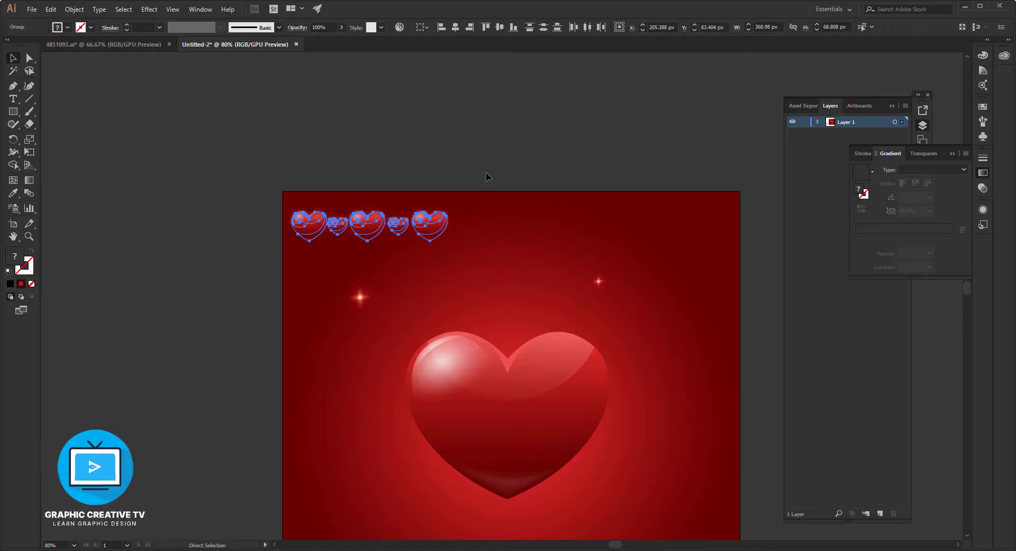
Repeat the hearts segment twice across the artboard's upper edge, and duplicate the full row of three segments directly below.
key("v")
left_click_drag(429, 229, 757, 220)
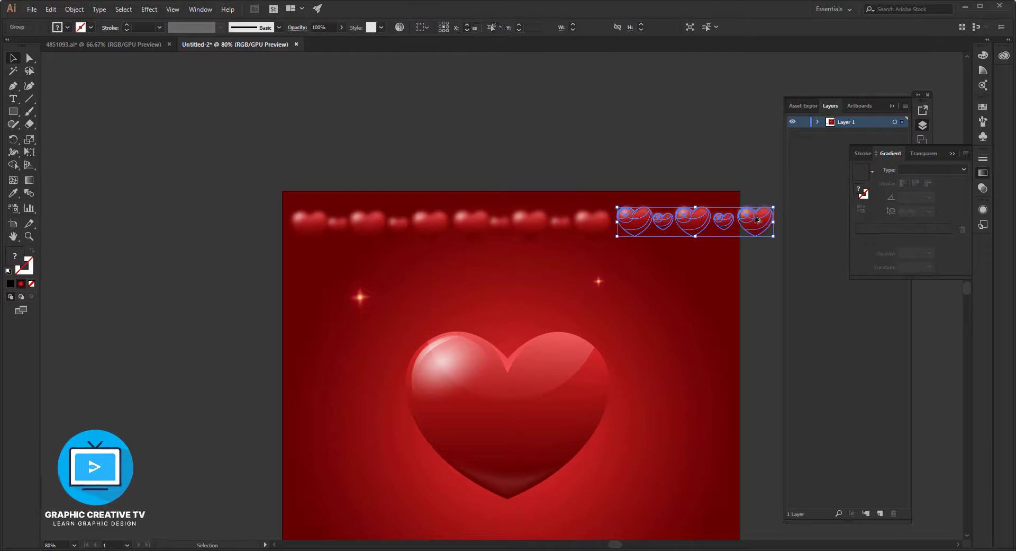
left_click(710, 224)
left_click(697, 222)
left_click(535, 227, "shift")
left_click(378, 226, "shift")
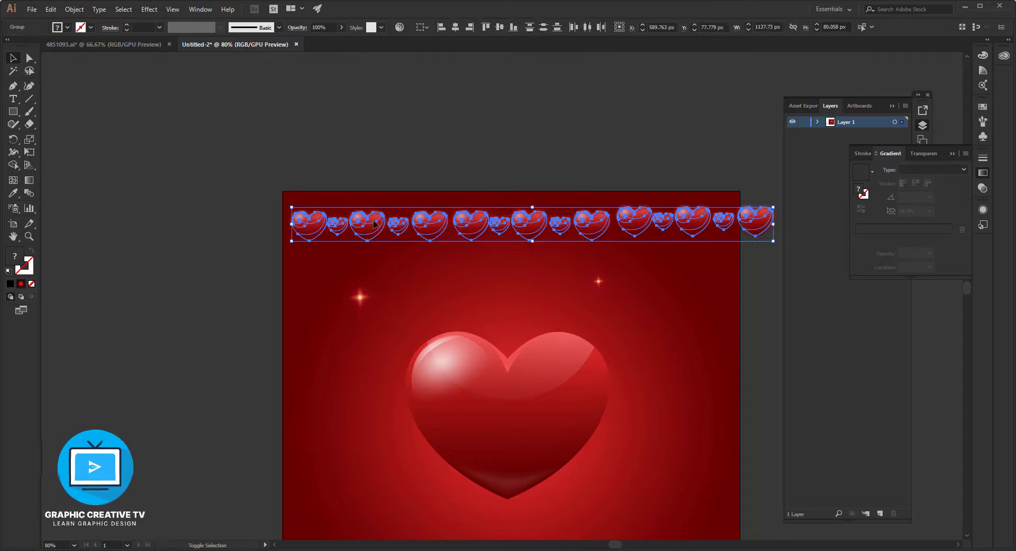
left_click_drag(529, 227, 529, 268)
scroll(529, 269, "down", 2)
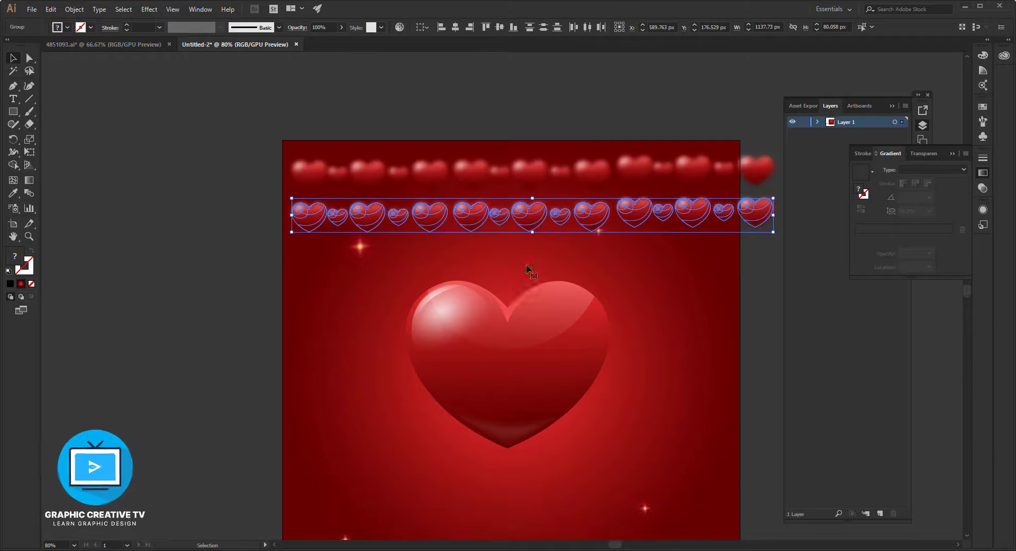
Duplicate both rows of small hearts below the originals, shifted slightly to the left.
left_click(634, 232, "shift")
left_click(602, 179)
left_click(639, 167, "shift")
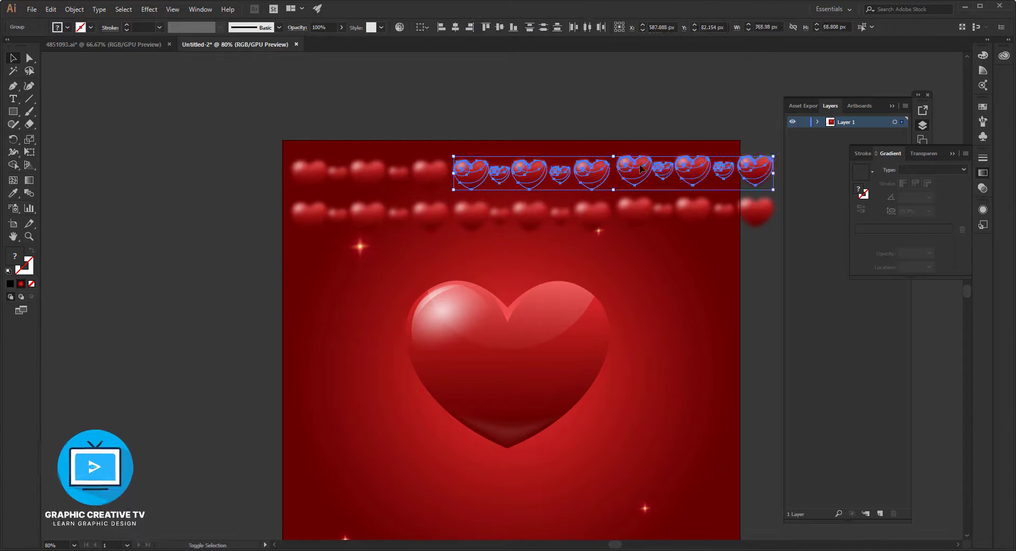
left_click(438, 172, "shift")
left_click(424, 217, "shift")
left_click(485, 217, "shift")
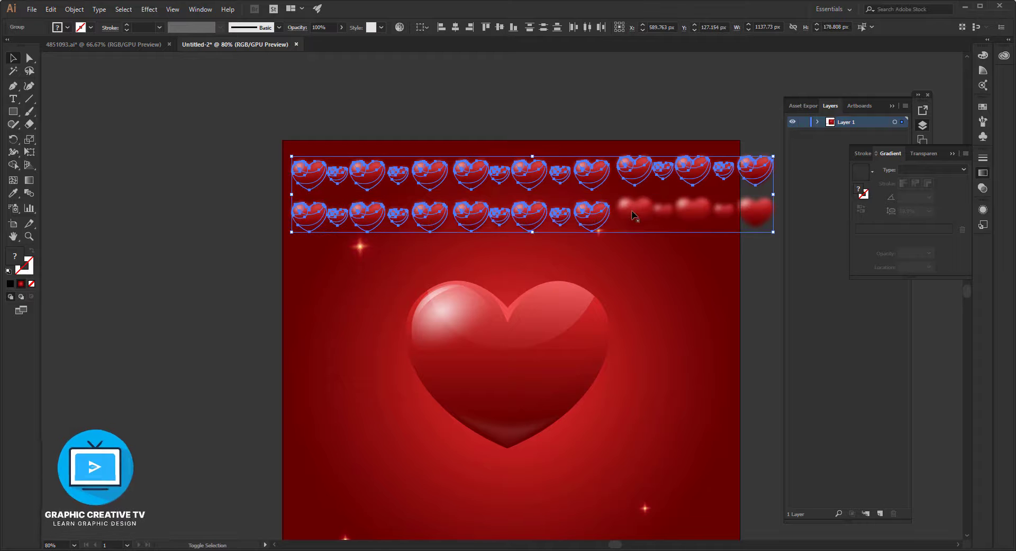
left_click(640, 219, "shift")
left_click_drag(635, 214, 614, 300)
Try to align all segments of the four heart rows to their horizontal centre.
left_click(594, 216)
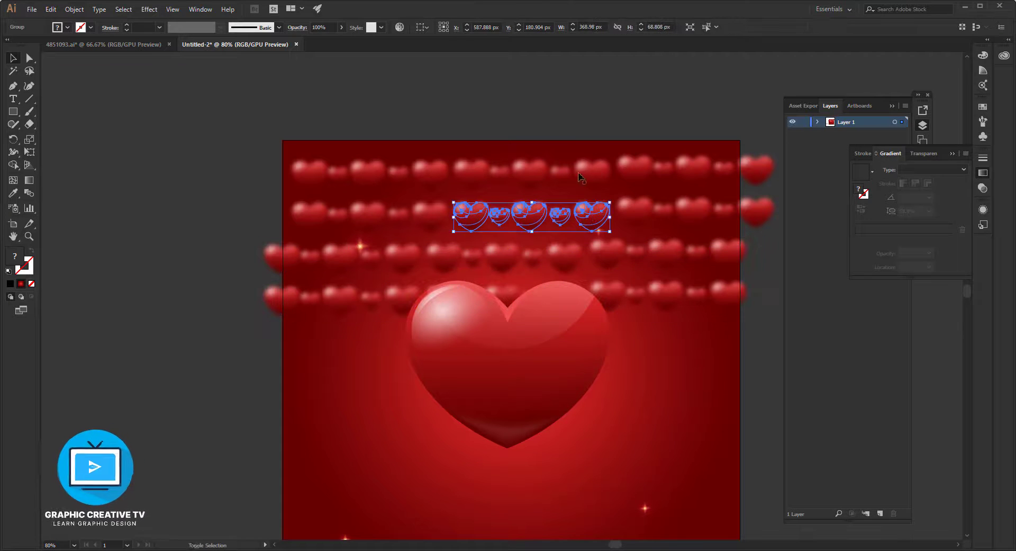
left_click(318, 166)
left_click(522, 170, "shift")
left_click(683, 170, "shift")
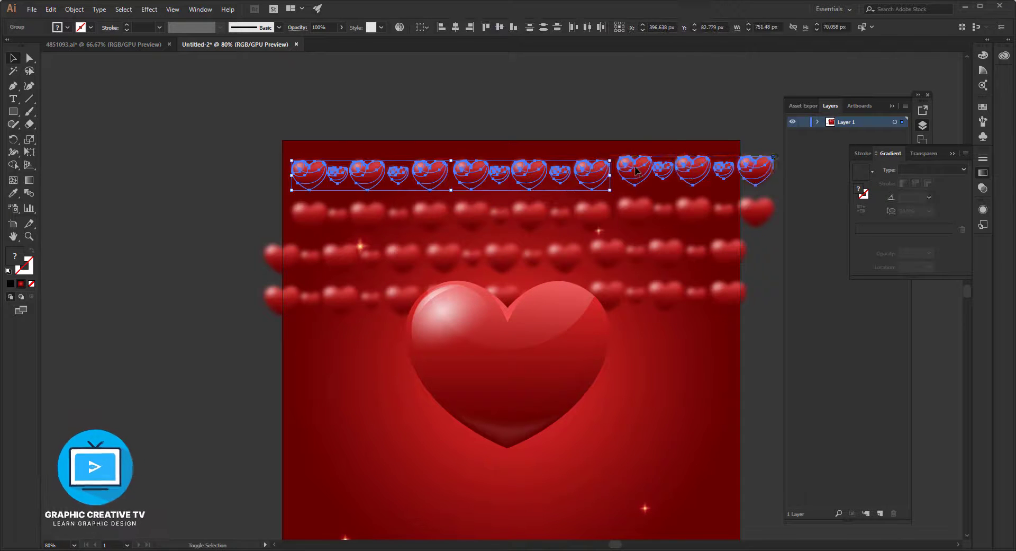
left_click(682, 210, "shift")
left_click(466, 219, "shift")
left_click(329, 210, "shift")
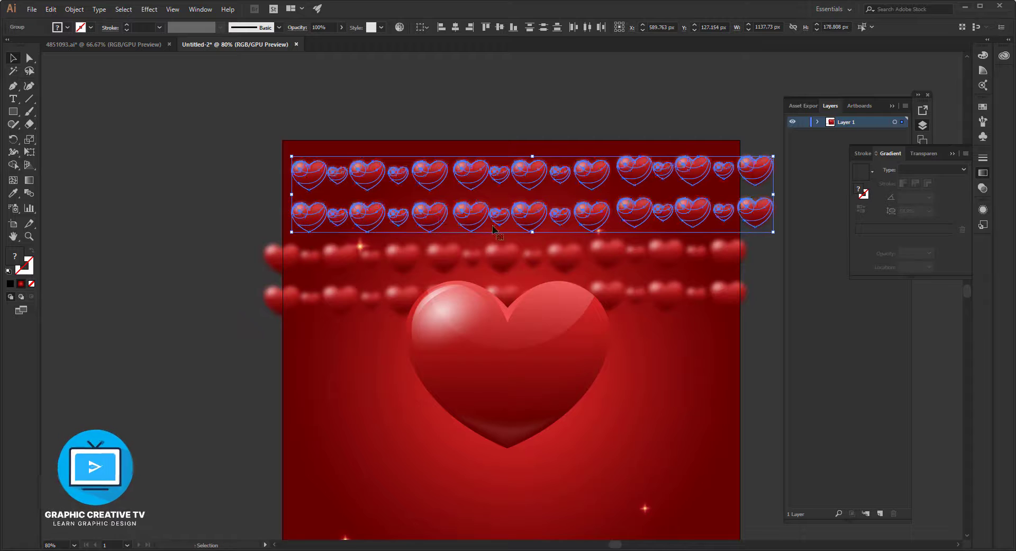
left_click(505, 259, "shift")
left_click(669, 255, "shift")
left_click(399, 259, "shift")
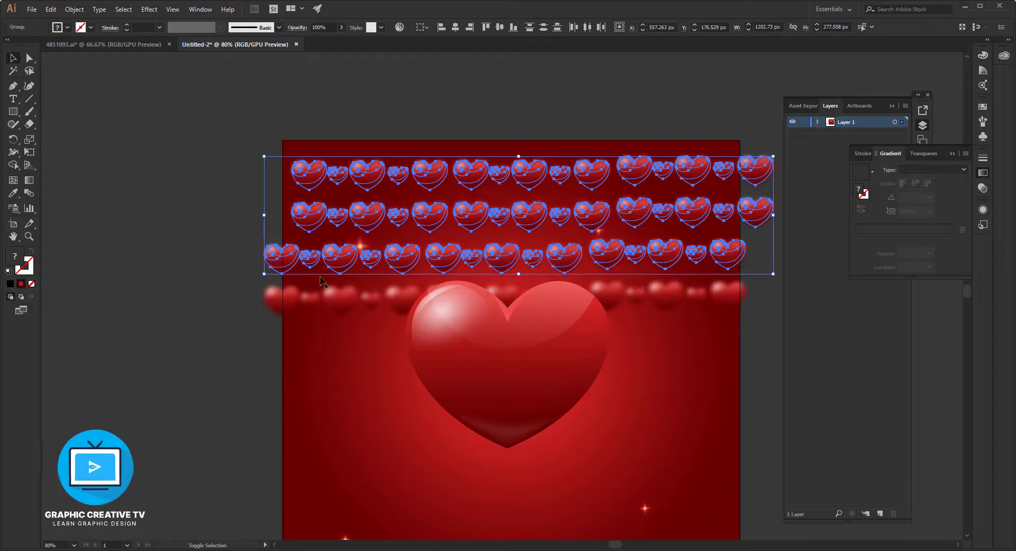
left_click(307, 303, "shift")
left_click(500, 297, "shift")
left_click(668, 295, "shift")
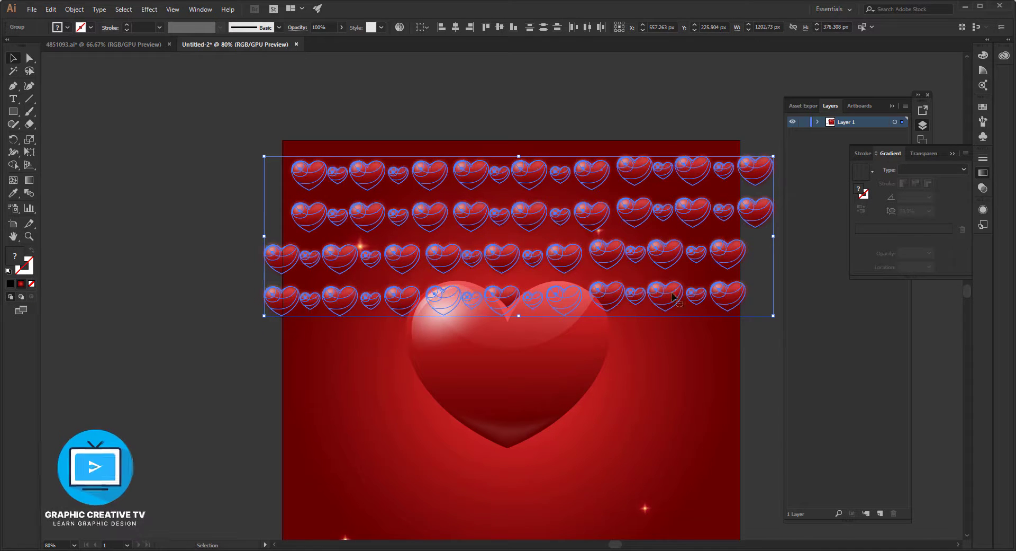
left_click(455, 28)
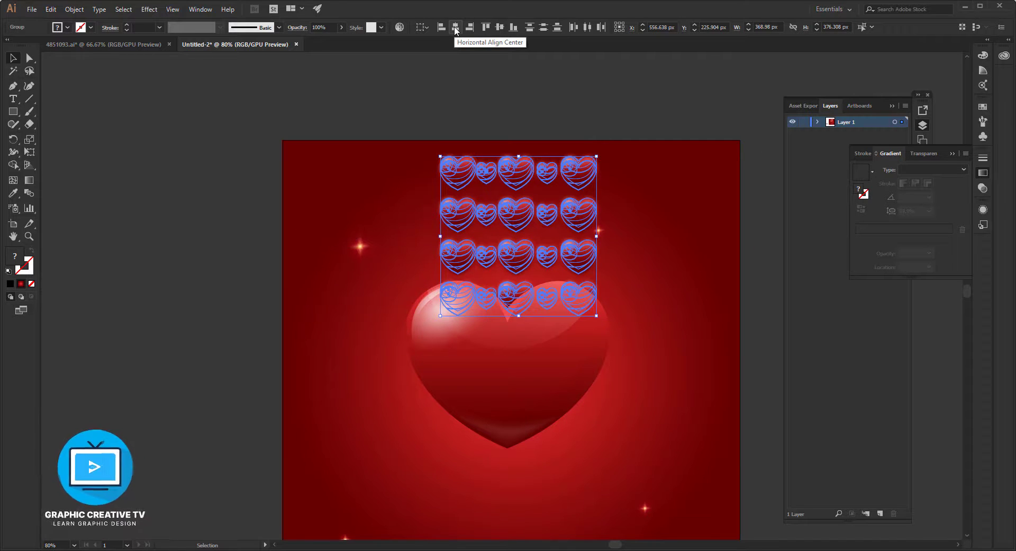
key("ctrl+z")
left_click(453, 122)
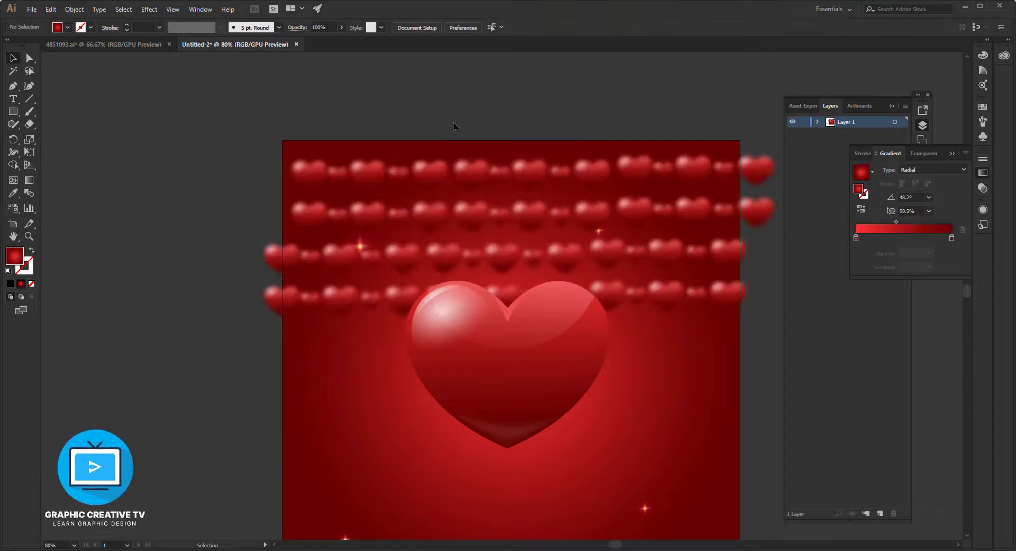
Group the three segments of the uppermost hearts row, and group those of the second row separately.
left_click_drag(294, 167, 773, 183)
key("ctrl+g")
left_click(576, 192)
left_click(588, 209)
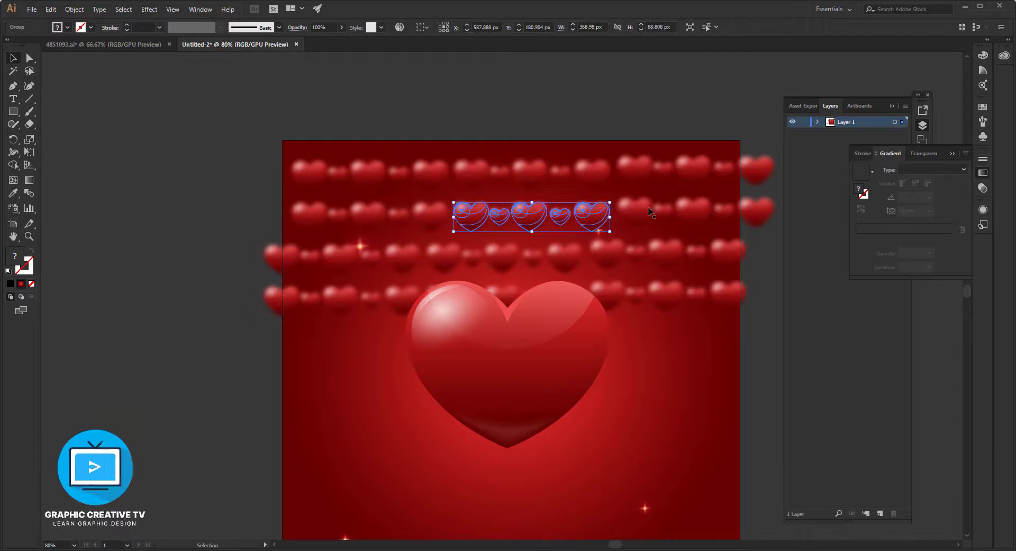
left_click(652, 211, "shift")
left_click(443, 215, "shift")
key("ctrl+g")
Group the three segments of the third hearts row, and group those of the fourth row separately.
left_click(443, 258)
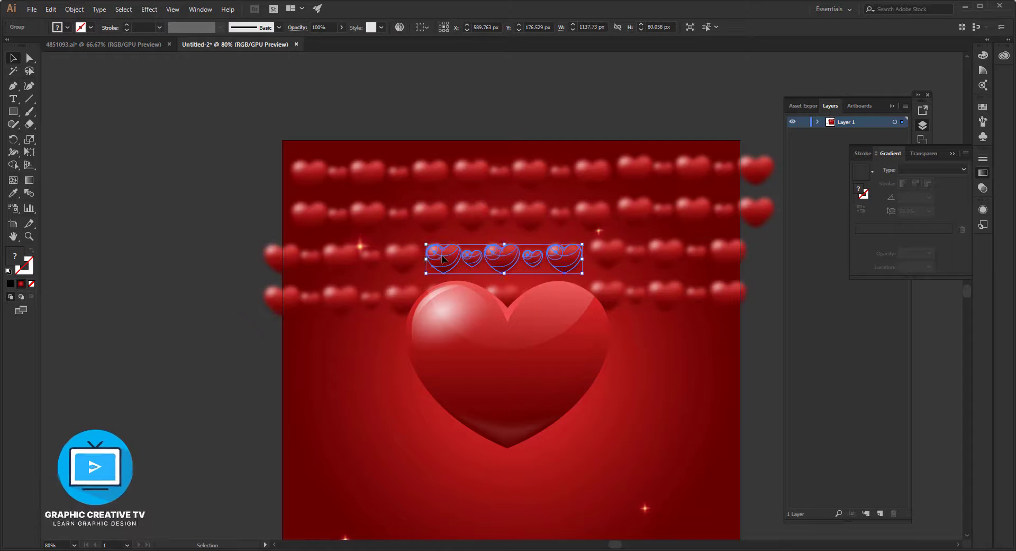
left_click(605, 260, "shift")
left_click(398, 255, "shift")
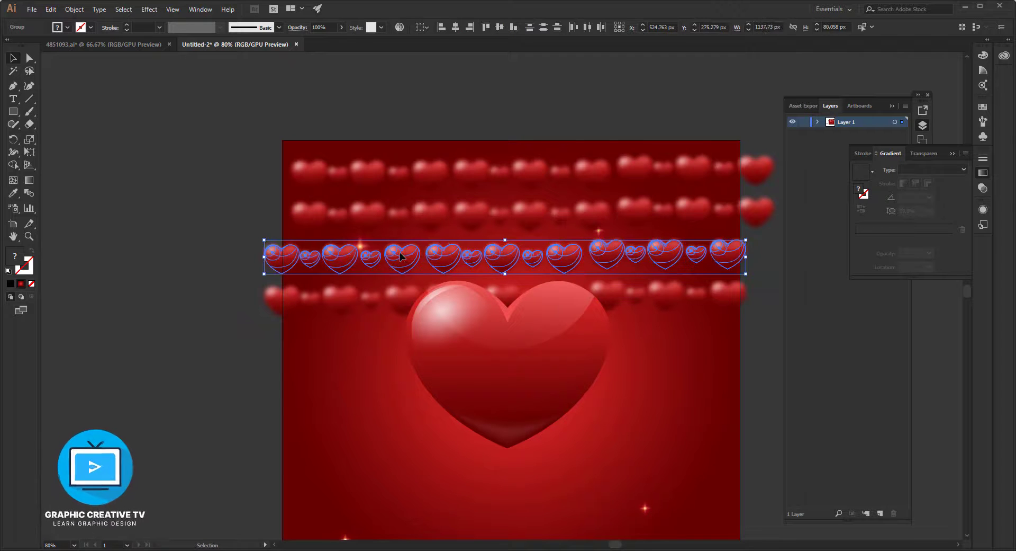
key("ctrl+g")
left_click(504, 296)
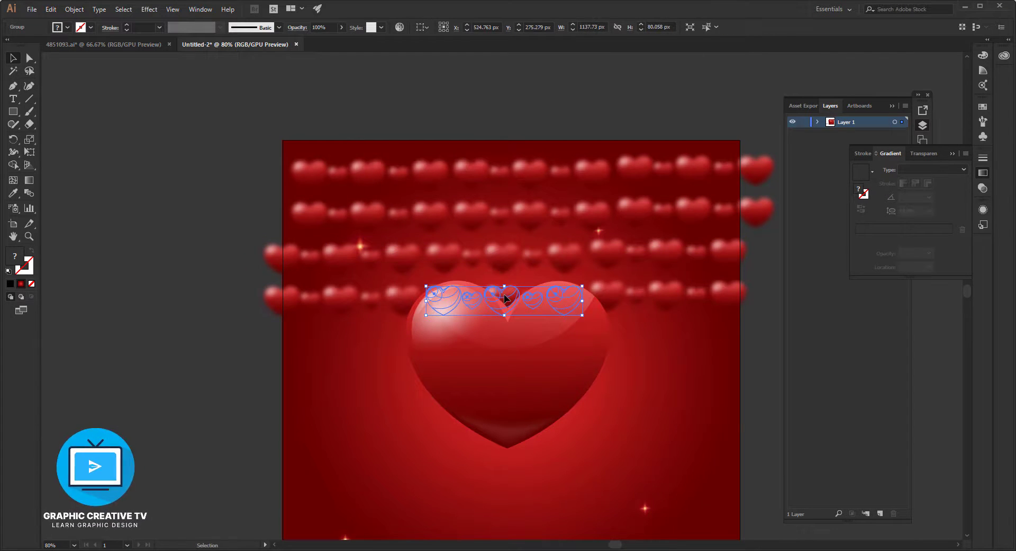
left_click(620, 301, "shift")
left_click(375, 300, "shift")
key("ctrl+g")
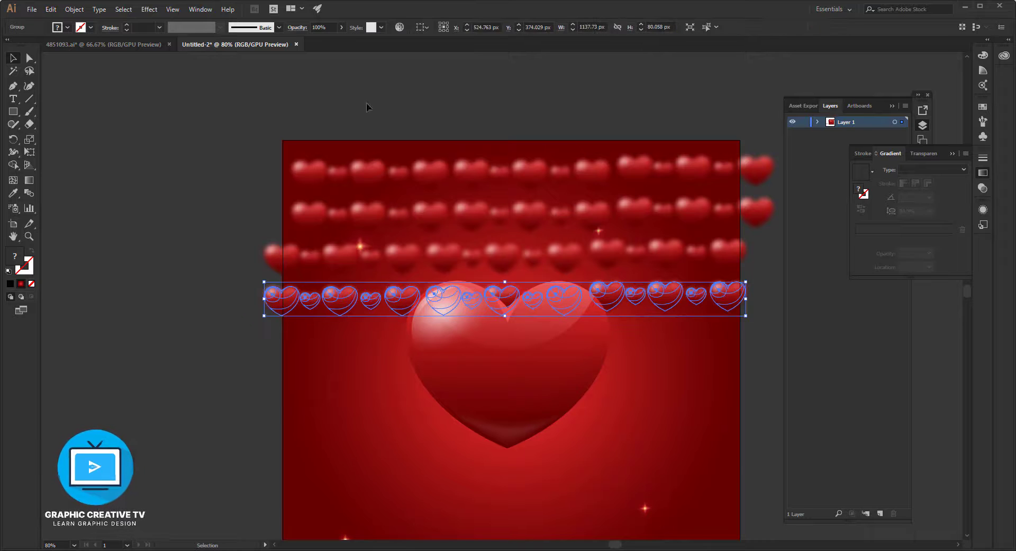
Align all four grouped heart rows to their left edges.
left_click(371, 90)
left_click(373, 174)
left_click(368, 216, "shift")
left_click(357, 258, "shift")
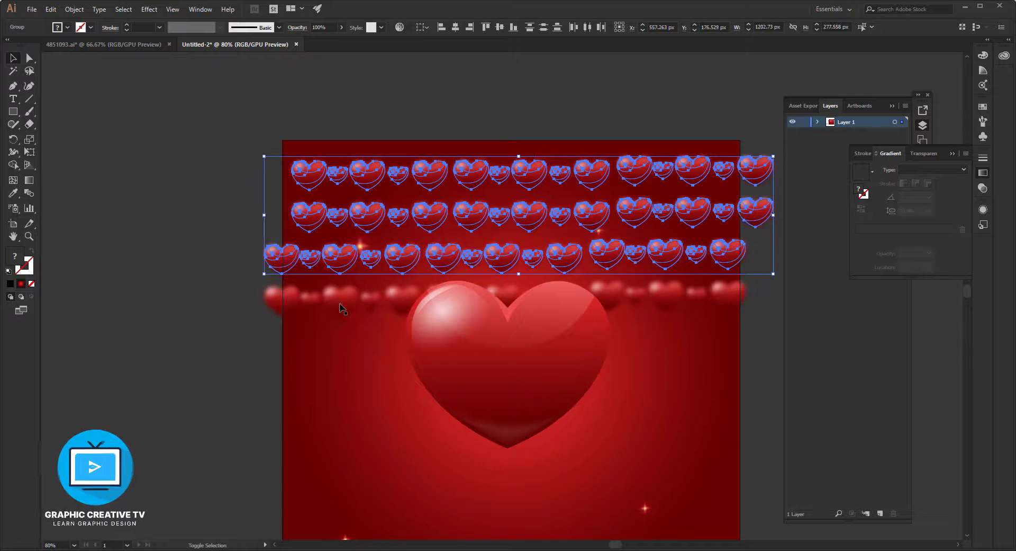
left_click(340, 305, "shift")
left_click(439, 27)
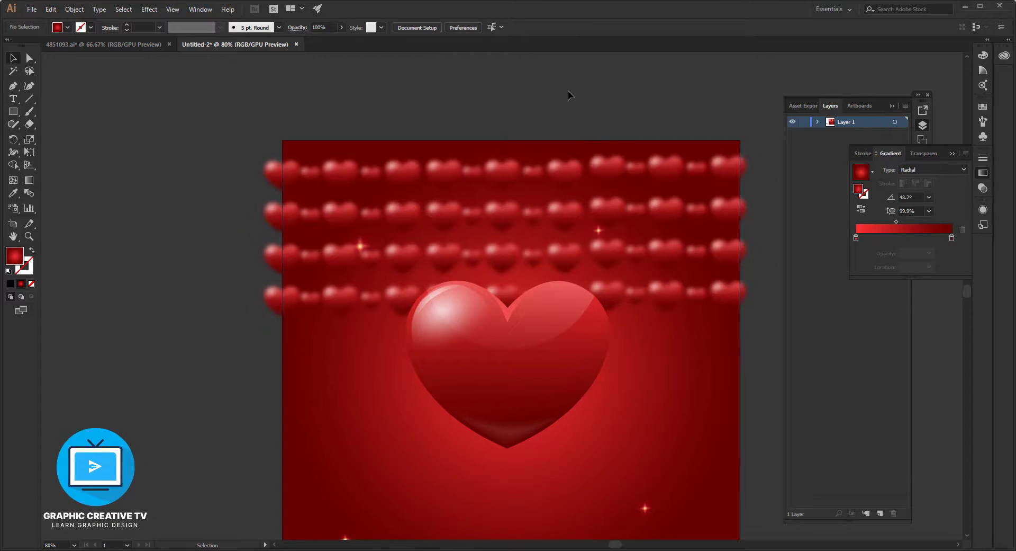
Move the second, third and fourth heart rows downward to widen the vertical gaps between them.
scroll(569, 93, "down", 2)
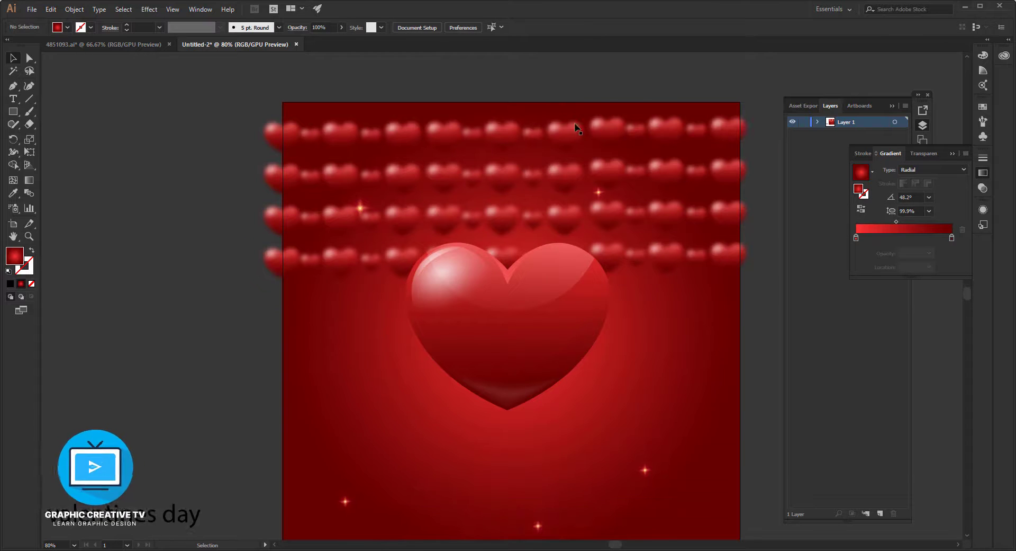
left_click(567, 184)
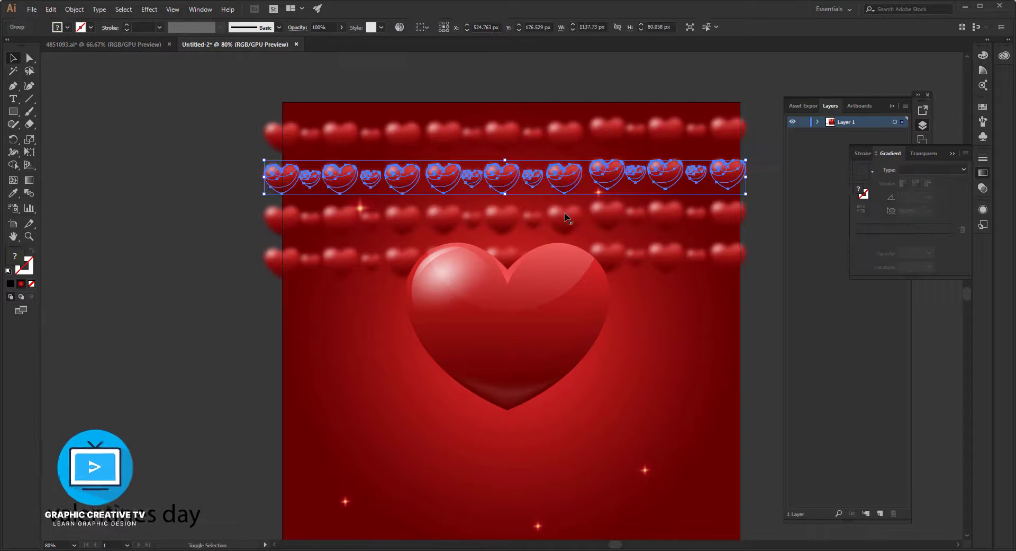
left_click(606, 257)
left_click(593, 213, "shift")
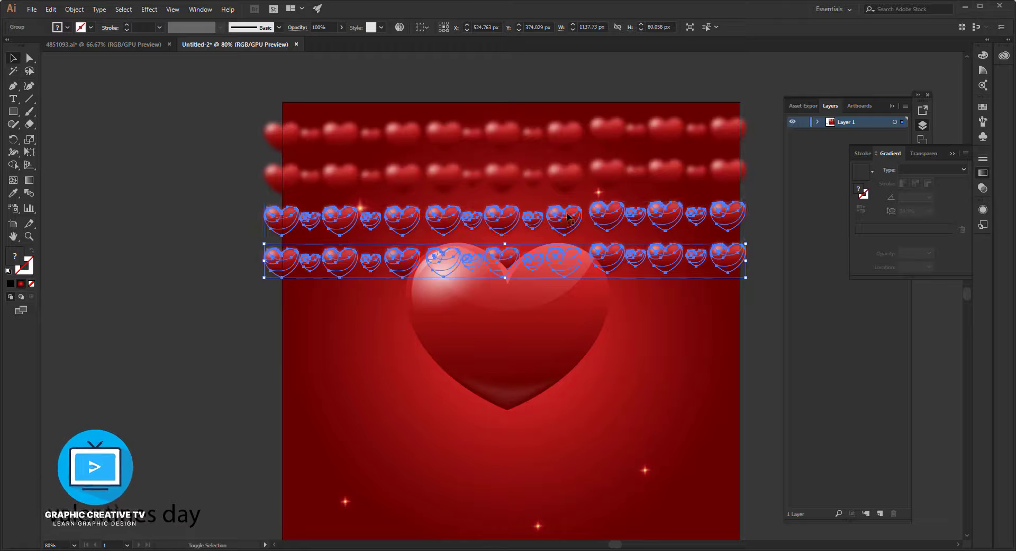
left_click(563, 178, "shift")
left_click_drag(563, 178, 621, 184)
left_click(754, 176)
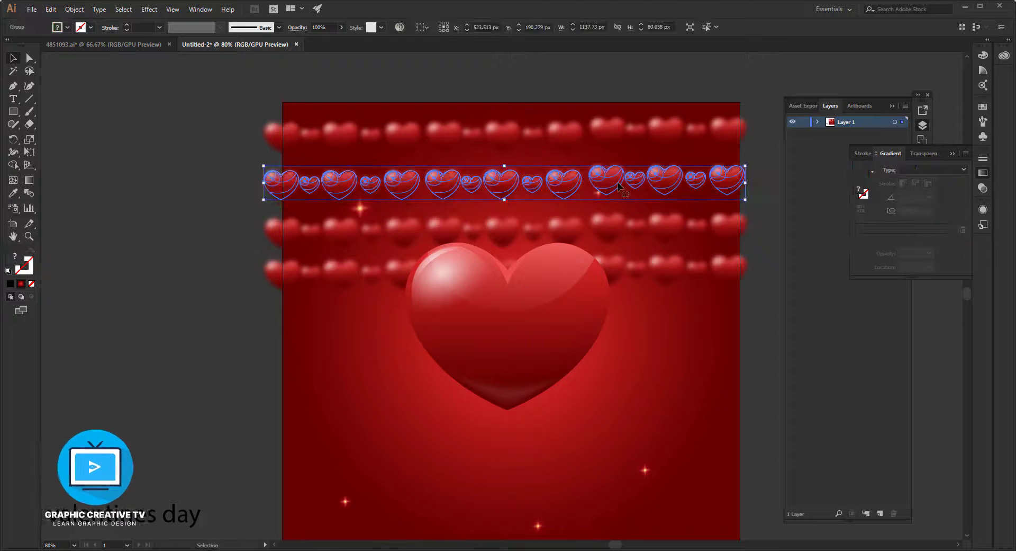
left_click_drag(618, 264, 619, 277)
left_click_drag(577, 229, 614, 243)
Duplicate all four heart rows together straight down into the lower half of the artboard.
scroll(582, 236, "down", 3)
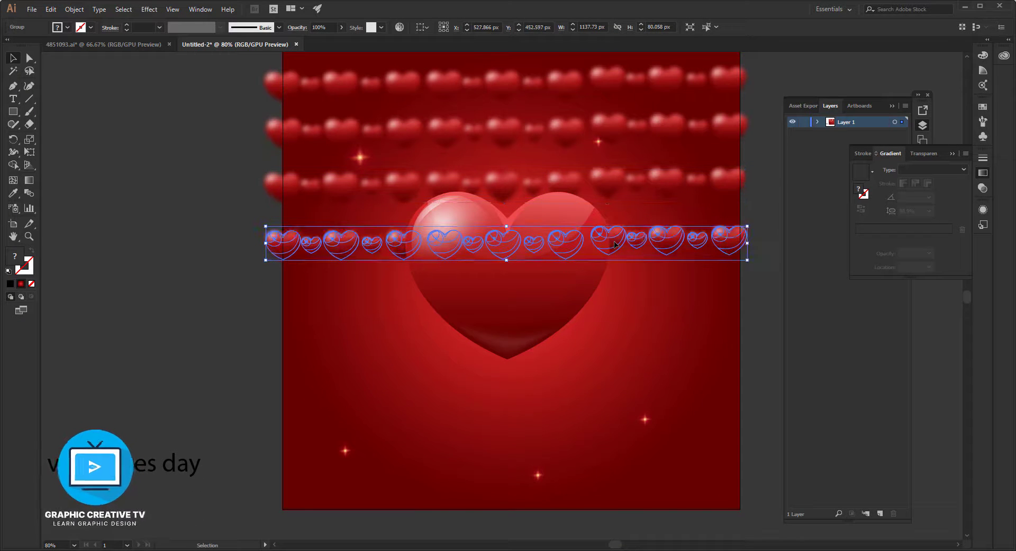
scroll(606, 188, "up", 3)
left_click(609, 228)
left_click(615, 283, "shift")
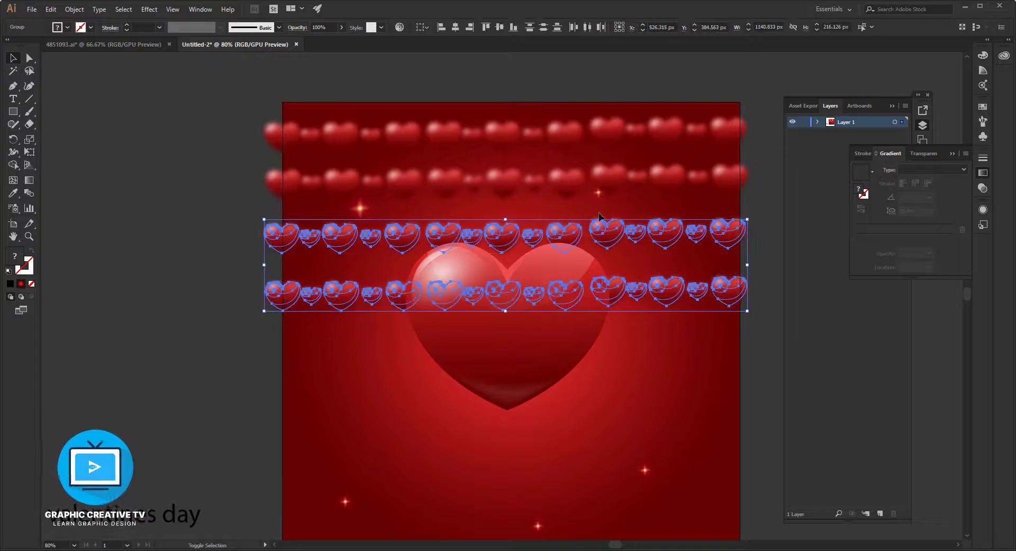
left_click(605, 177, "shift")
left_click(606, 128, "shift")
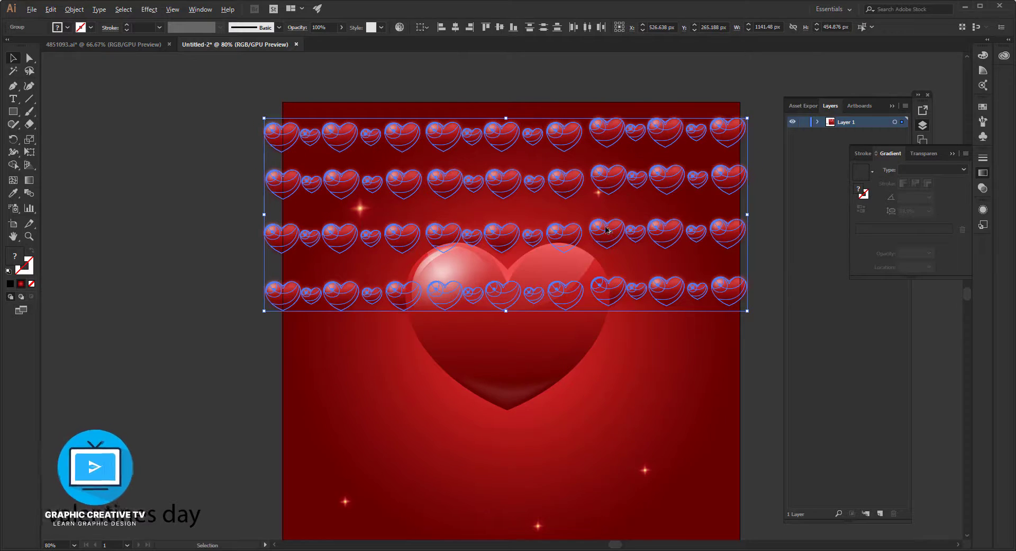
left_click_drag(607, 229, 606, 452)
Shift the five uppermost heart rows down one by one to even out the row spacing over the artboard.
scroll(602, 444, "down", 2)
left_click_drag(568, 321, 569, 353)
left_click_drag(391, 257, 391, 289)
left_click_drag(445, 197, 444, 229)
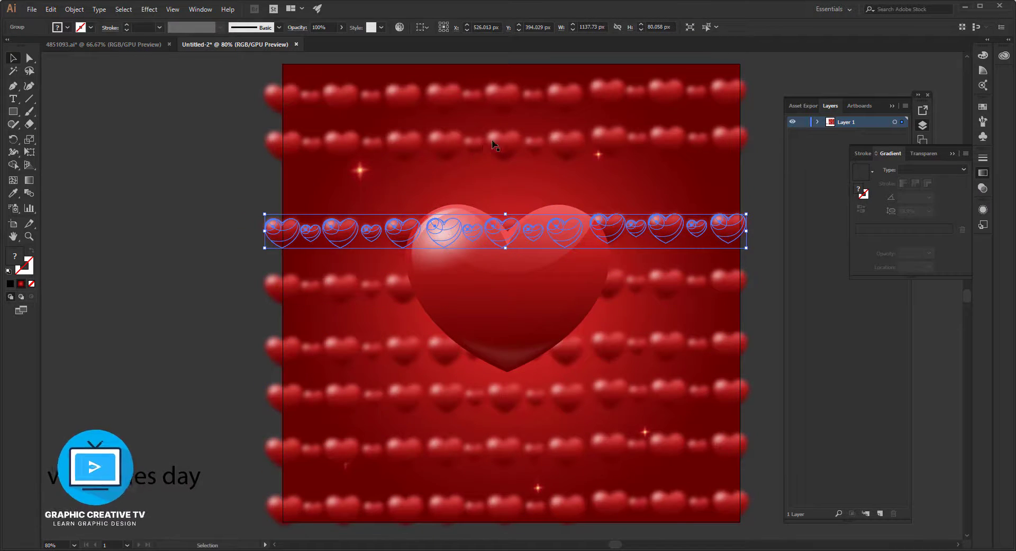
left_click_drag(492, 144, 494, 163)
left_click_drag(504, 94, 503, 108)
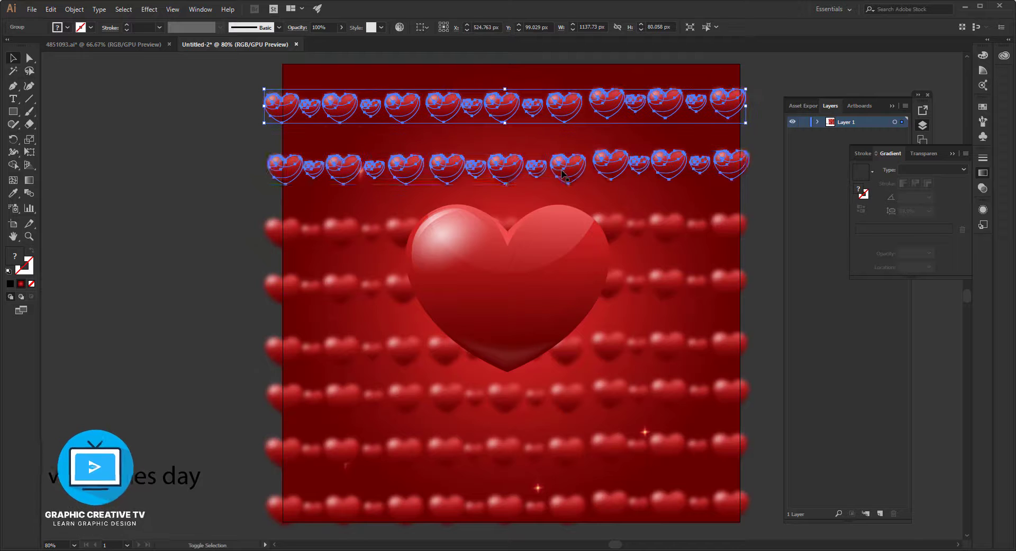
Reduce the opacity of all eight heart rows to 40%.
left_click(564, 174, "shift")
left_click(609, 232, "shift")
left_click(617, 293, "shift")
left_click(617, 351, "shift")
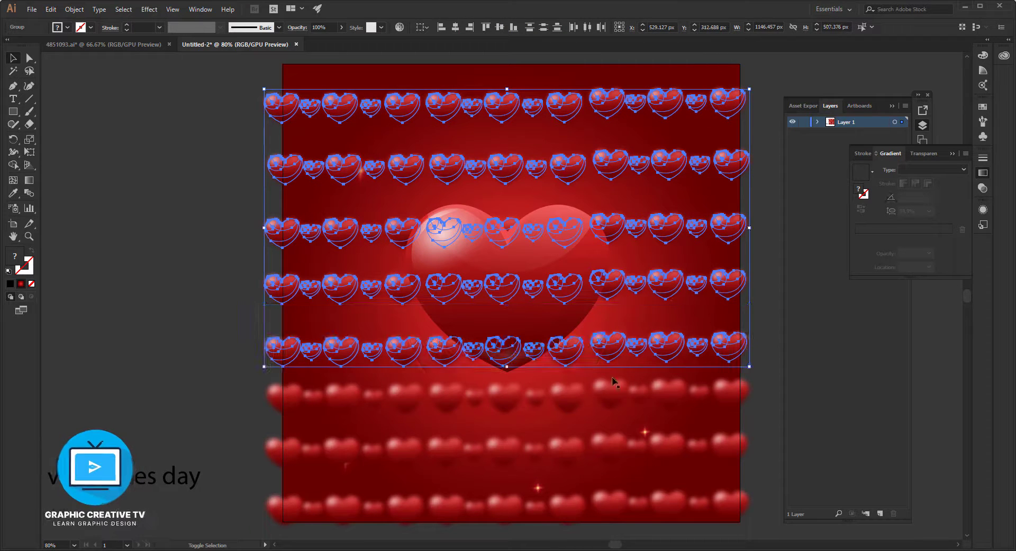
left_click(613, 381, "shift")
left_click(614, 444, "shift")
left_click(614, 502, "shift")
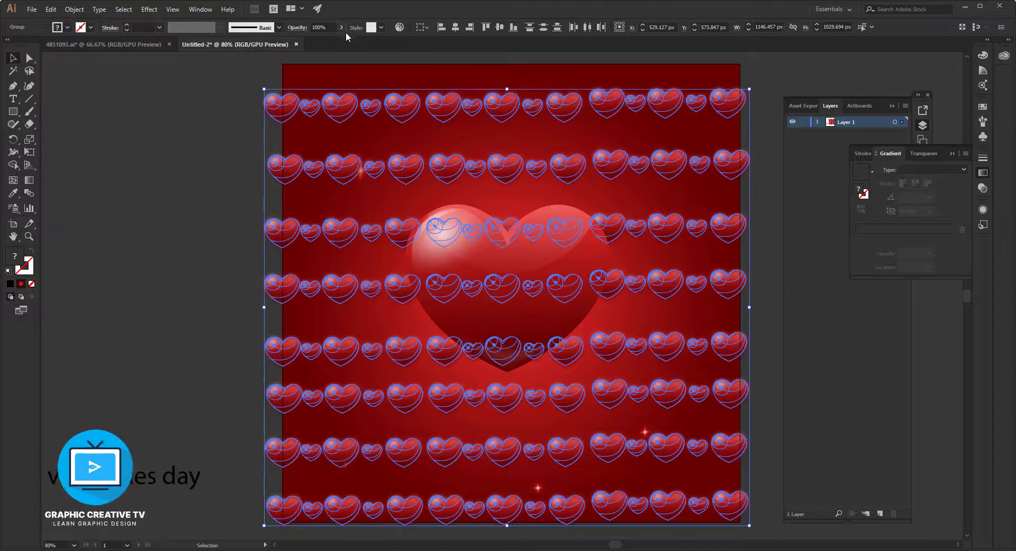
left_click_drag(312, 43, 318, 43)
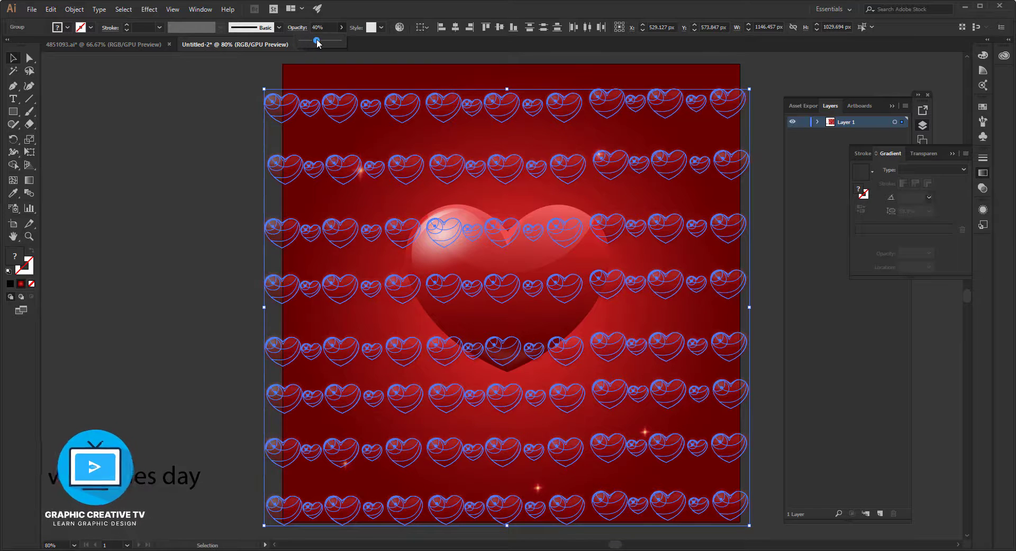
left_click(229, 163)
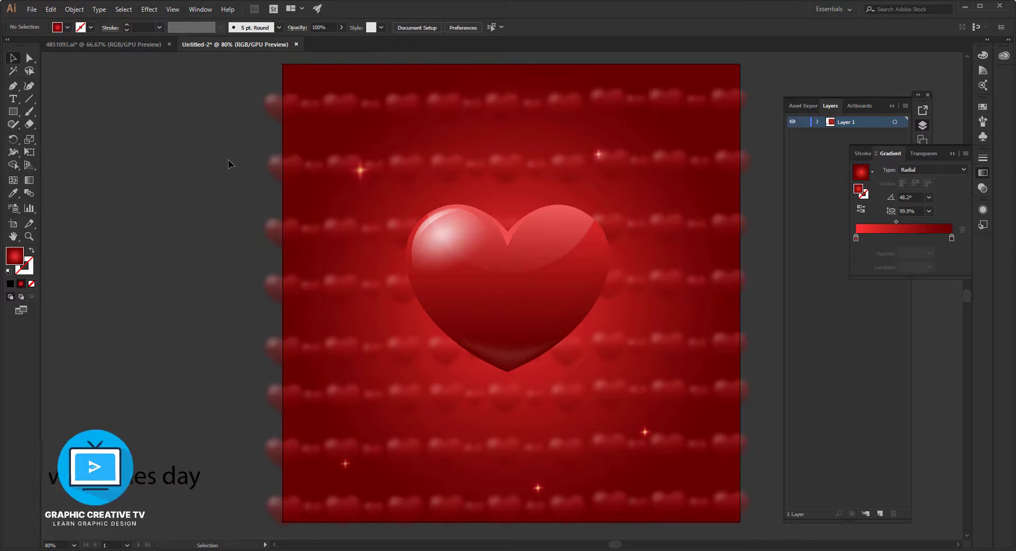
Delete every row of small hearts except the lowest one.
left_click(507, 177)
key("Delete")
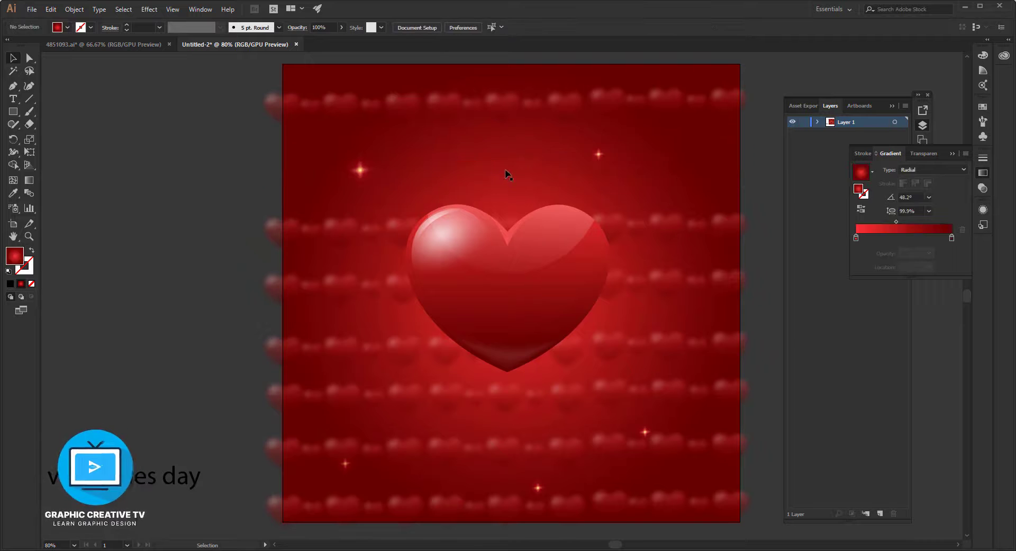
left_click(645, 230)
key("Delete")
left_click(621, 287)
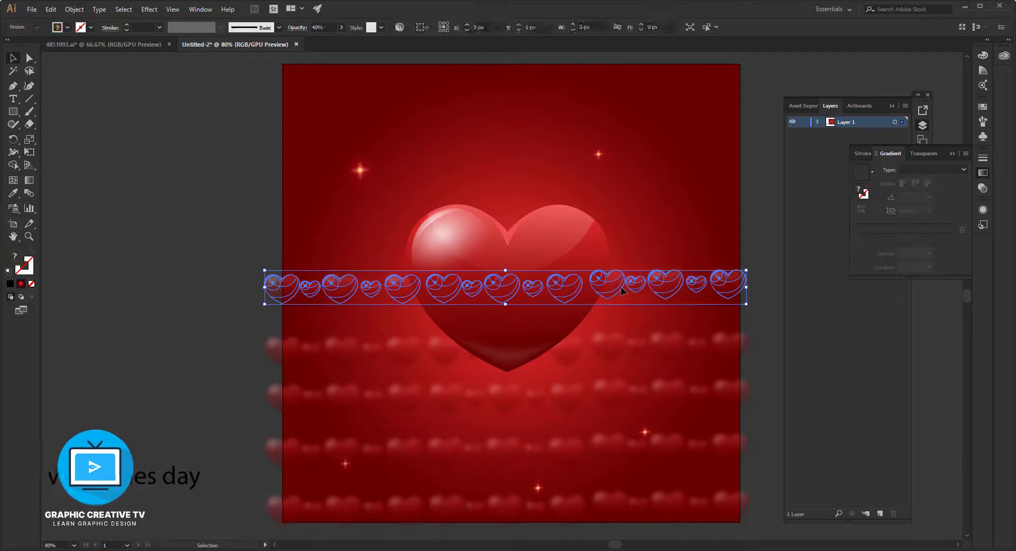
key("Delete")
left_click(607, 344)
key("Delete")
left_click(605, 390)
key("Delete")
left_click(603, 443)
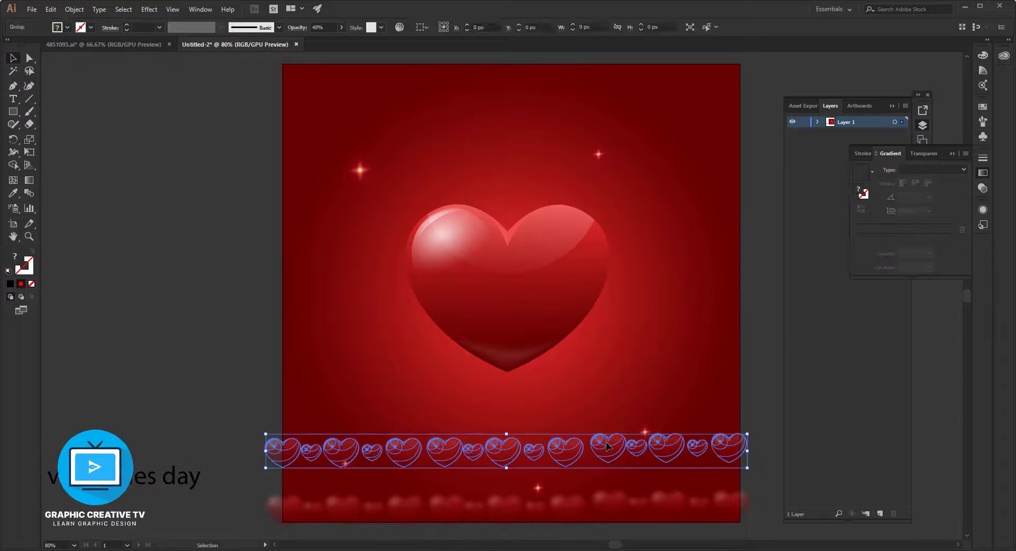
key("Delete")
Move the remaining hearts row off the artboard to its left, and ungroup the row and its nearest segment into individual hearts.
left_click_drag(609, 503, 110, 277)
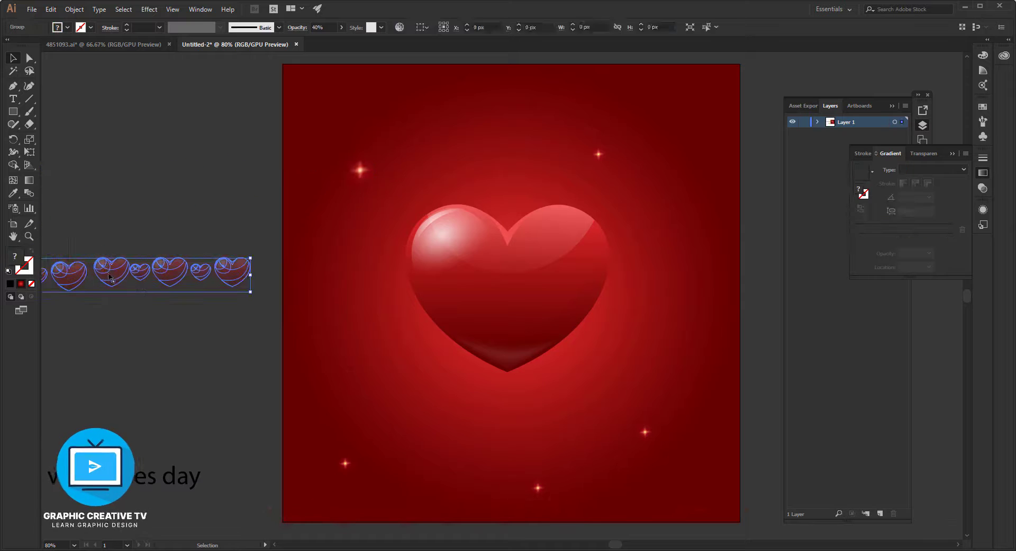
right_click(167, 279)
left_click(196, 355)
left_click(201, 279)
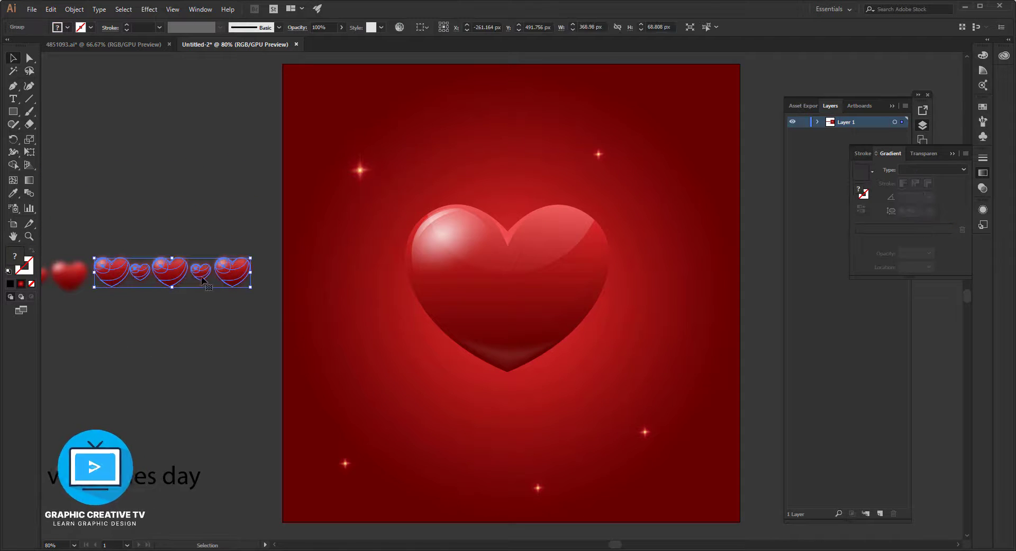
right_click(176, 266)
left_click(207, 342)
left_click(177, 295)
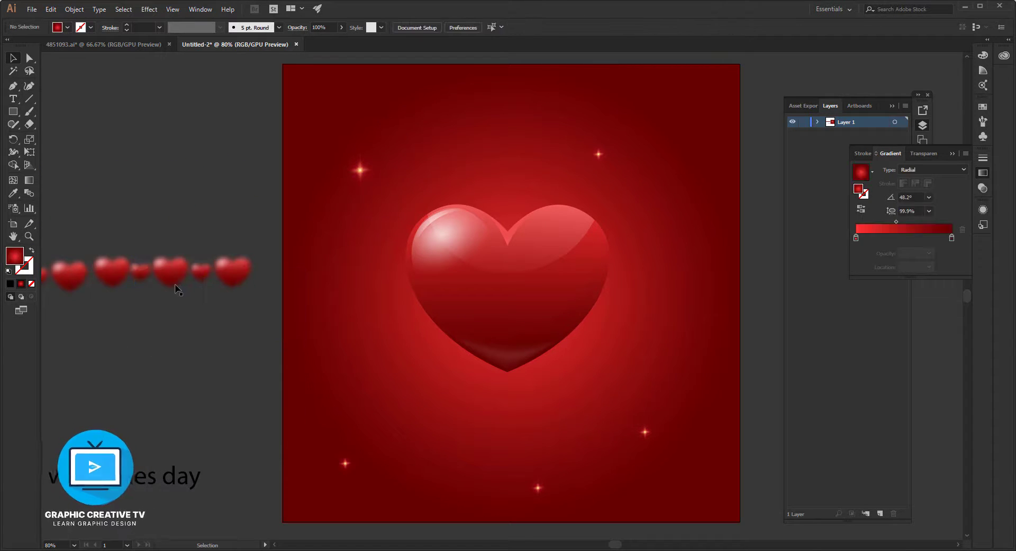
left_click(172, 275)
right_click(173, 279)
left_click(209, 345)
left_click(207, 329)
Place one loose heart near the artboard's upper-left corner and a tilted copy of about 74 × 68 px near the lower-right corner.
left_click_drag(171, 271, 627, 493)
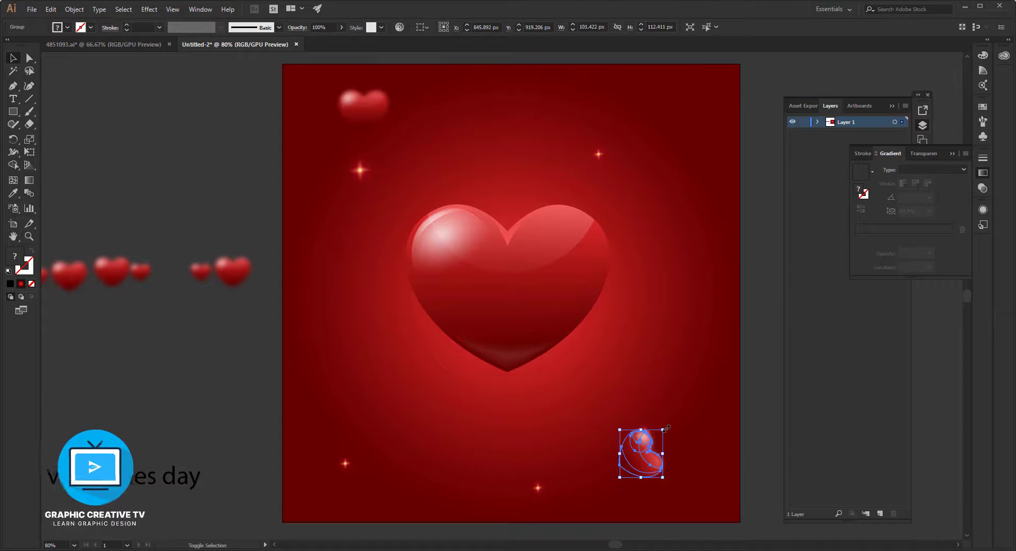
left_click_drag(666, 427, 661, 469)
key("Return")
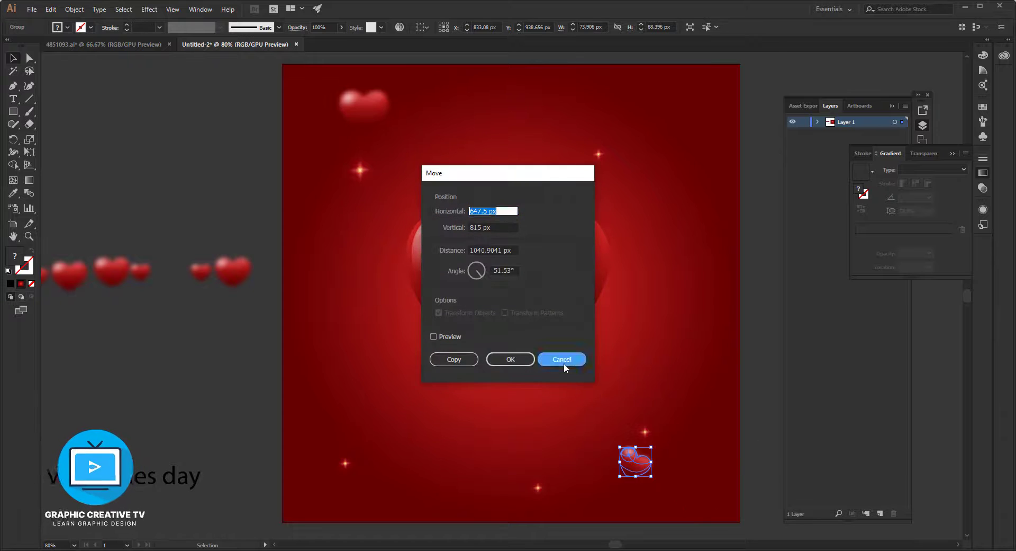
left_click(563, 363)
left_click(624, 478)
left_click(673, 478)
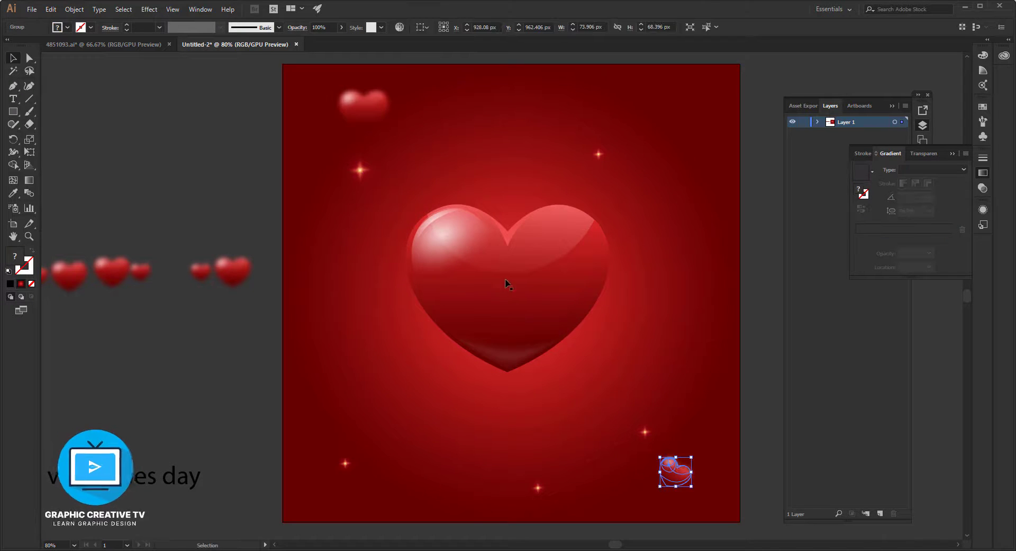
Place a copy of the tilted small heart, scaled to about 63 × 59 px, in the artboard's upper-right area.
left_click_drag(678, 475, 669, 173)
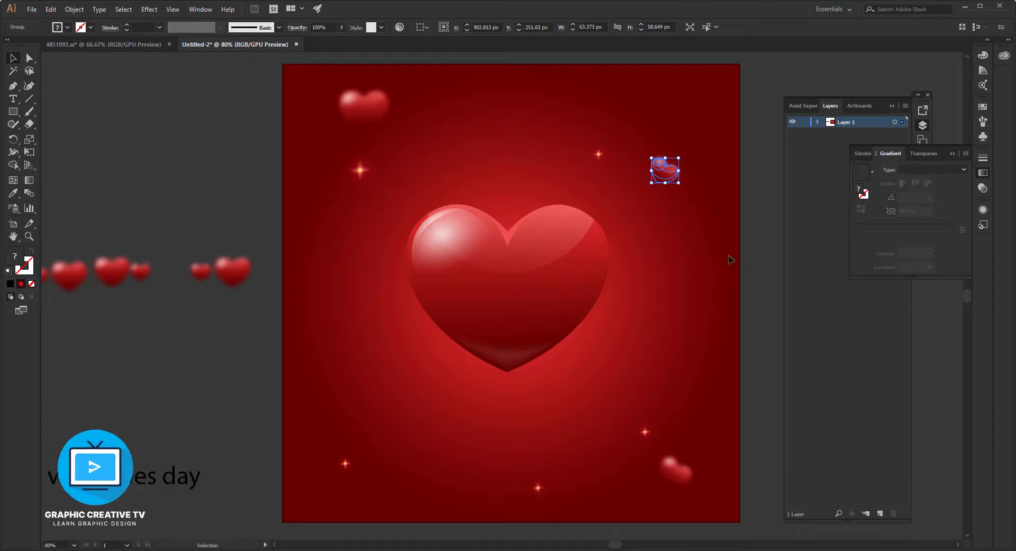
key("Return")
left_click(563, 360)
Enlarge the central glossy heart to about 510 × 418 px and move the "valentines day" text beneath it.
left_click(569, 290)
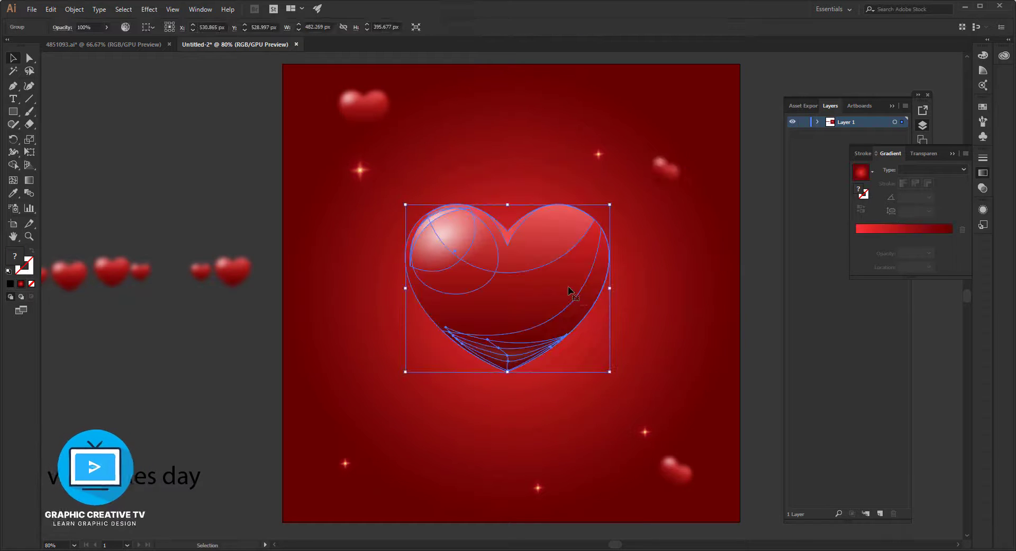
left_click_drag(611, 373, 617, 381)
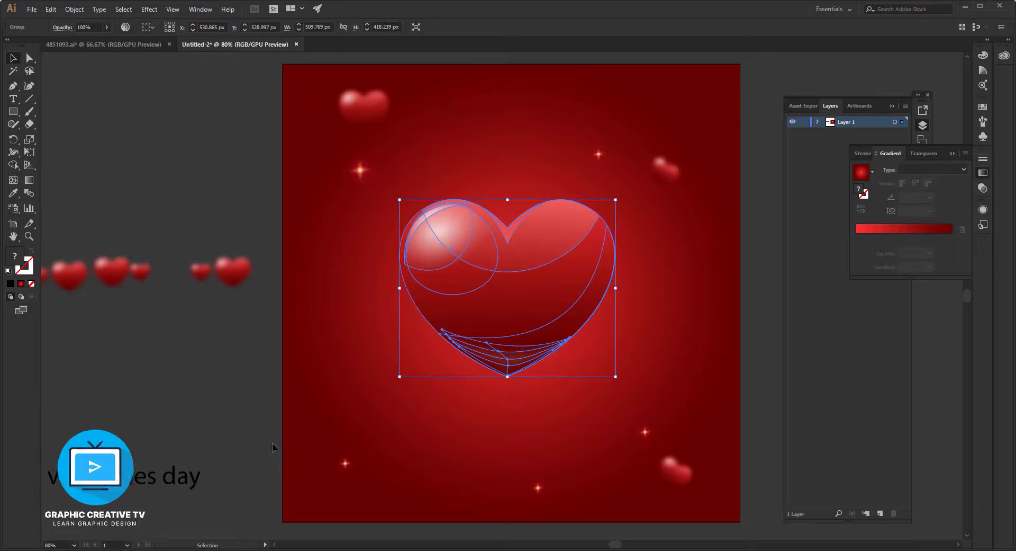
left_click_drag(196, 482, 552, 420)
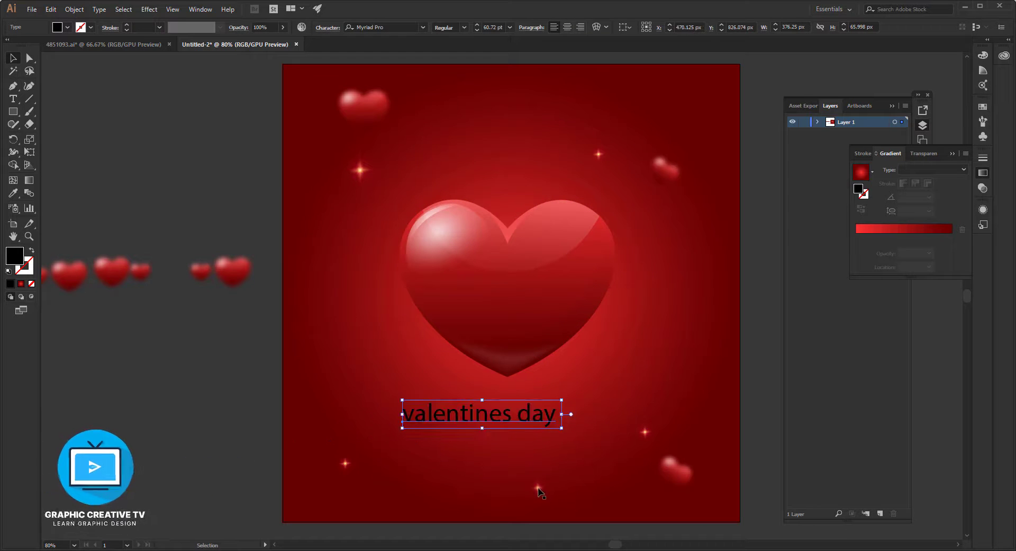
Place a copy of the upper-left sparkle near the middle of the artboard's upper edge, scaled to about 90 × 89 px.
key("super")
key("super")
key("space")
left_click_drag(321, 198, 710, 117)
left_click(340, 196)
left_click_drag(573, 112, 573, 112)
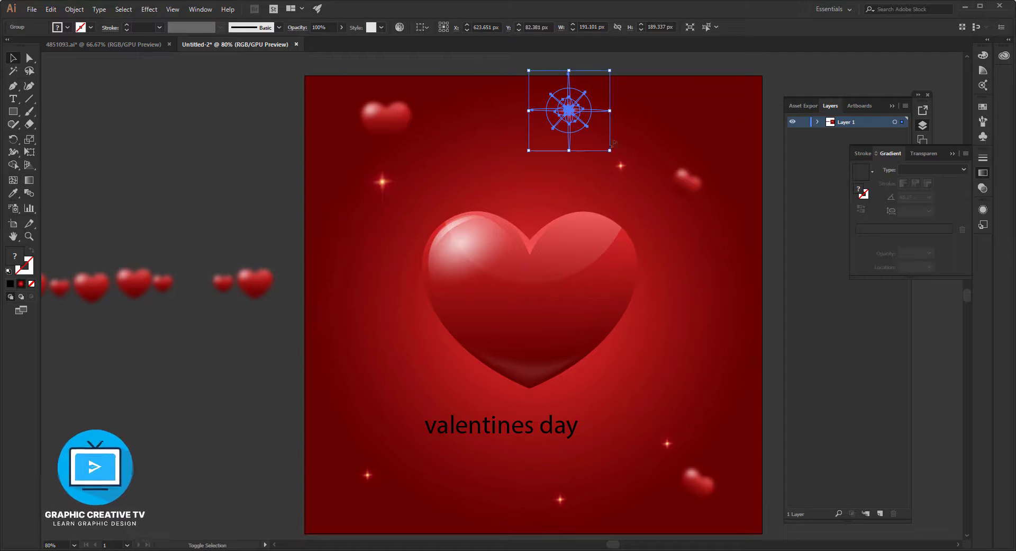
left_click_drag(609, 150, 550, 105)
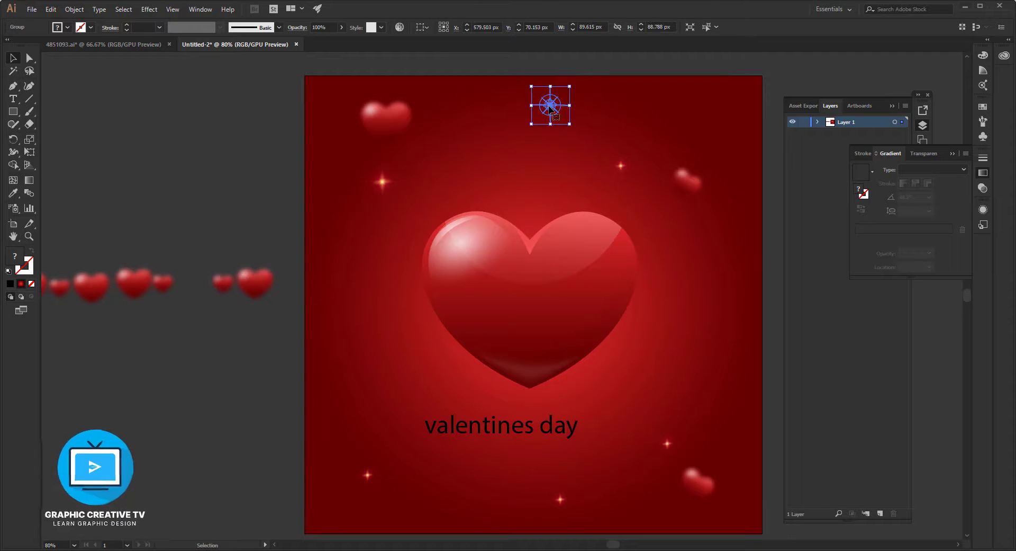
key("Return")
left_click(555, 359)
left_click(226, 183)
Set the font of the "valentines day" text beneath the heart to Pristina.
left_click(549, 425)
left_click(395, 26)
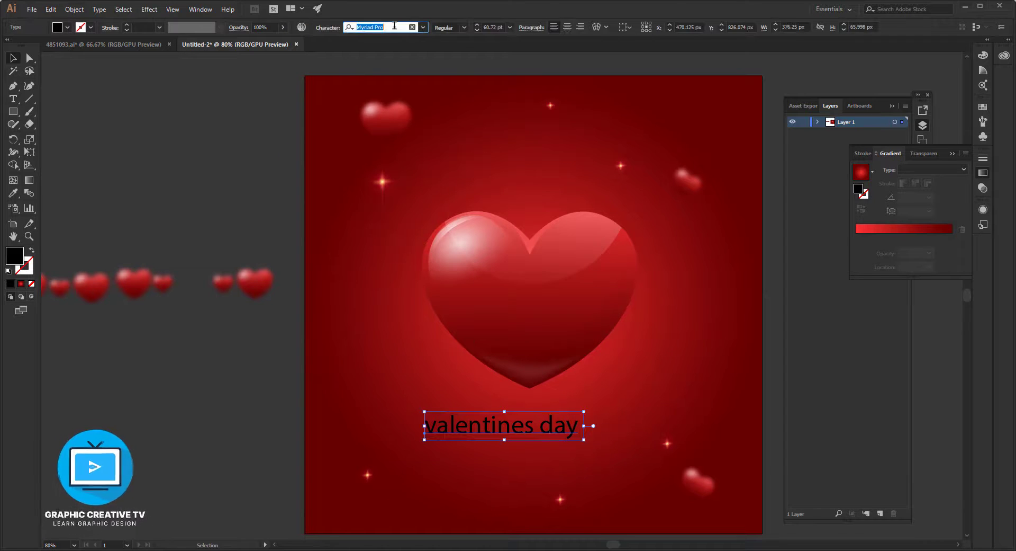
key("Down")
key("Down")
key("Down")
key("Down")
key("Down")
key("Down")
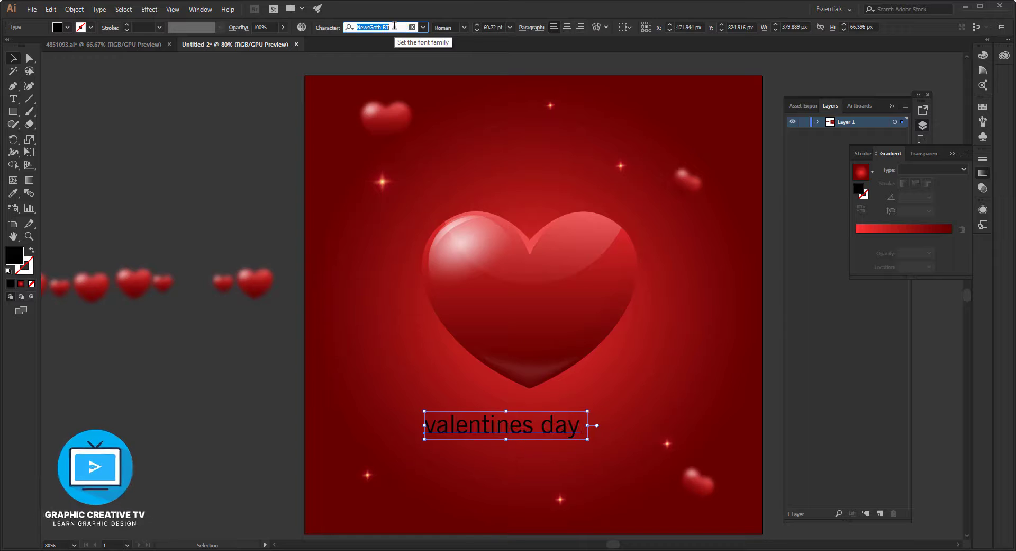
key("Down")
key("Down")
key("Down")
key("Down")
key("Down")
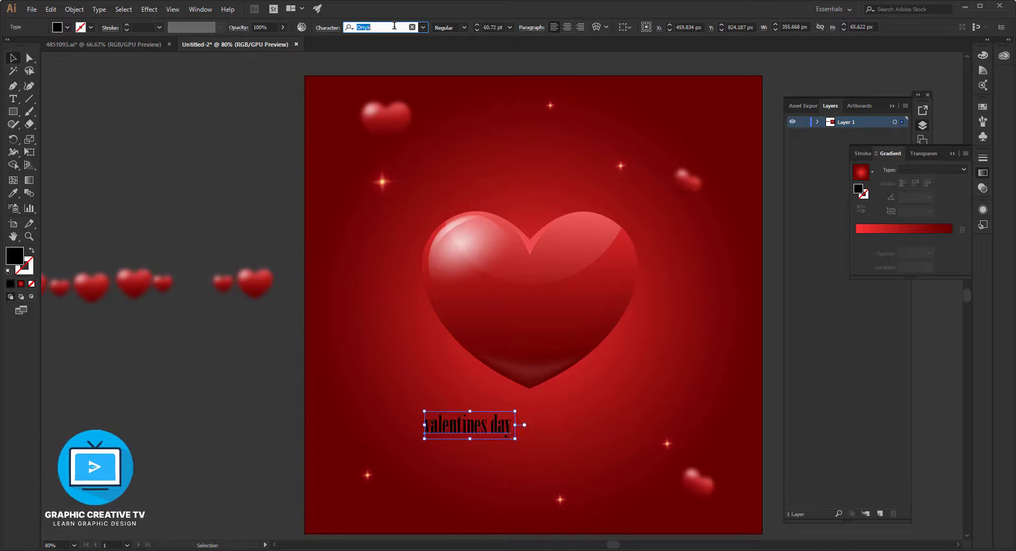
key("Down")
key("Down")
key("Down")
key("Down")
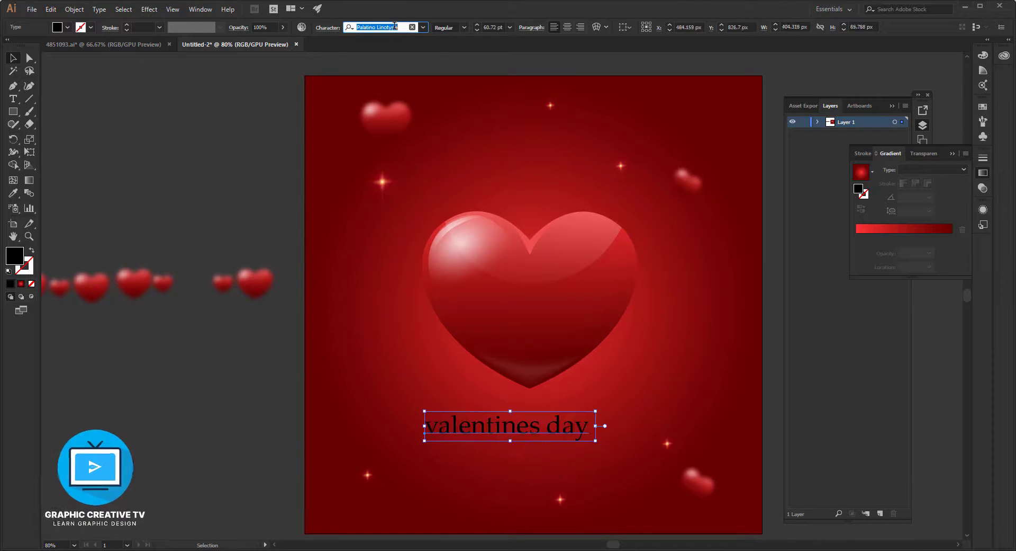
key("Down")
key("Down")
key("Down")
key("Down")
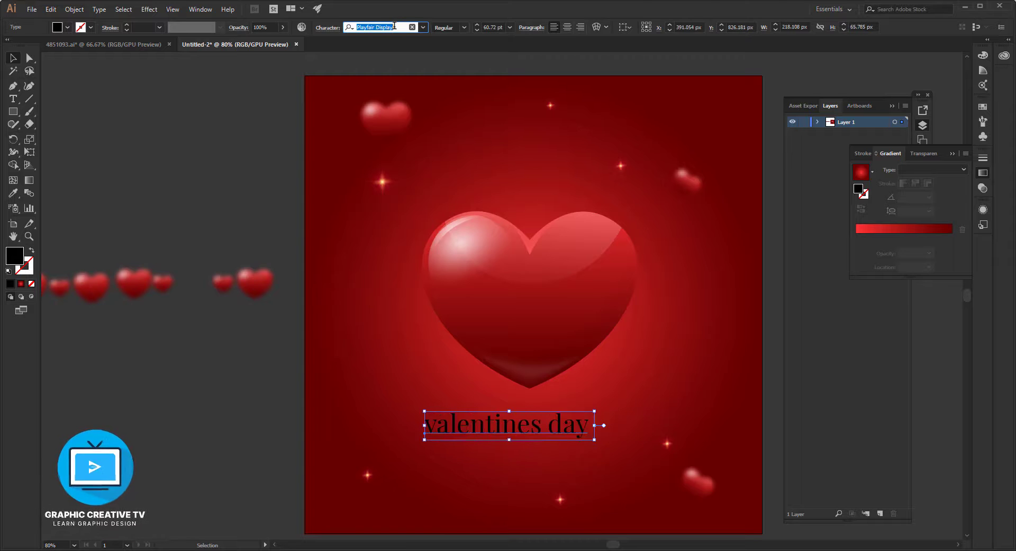
key("Down")
key("Down")
key("Down")
key("Down")
key("Down")
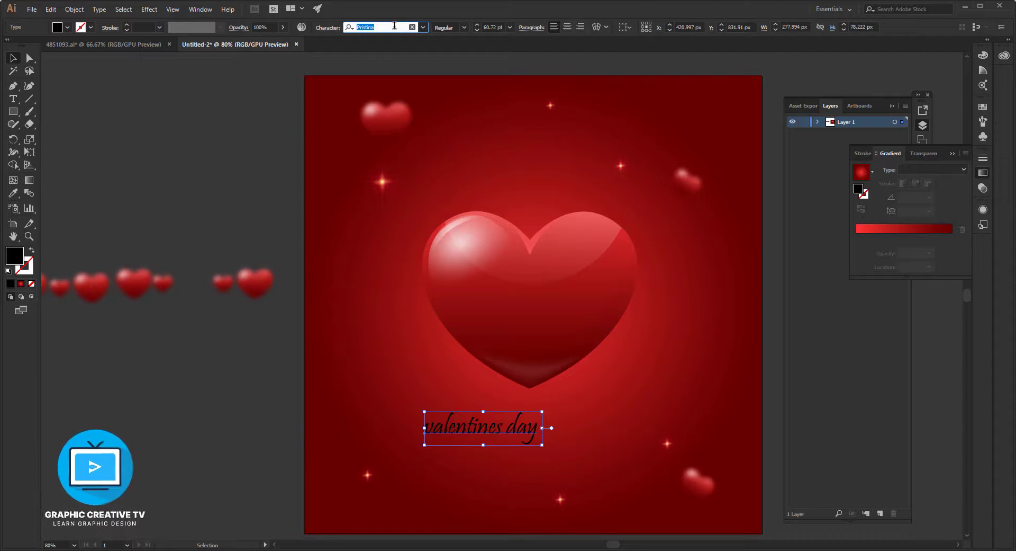
Fill the "valentines day" text with white (ffffff).
left_click(13, 193)
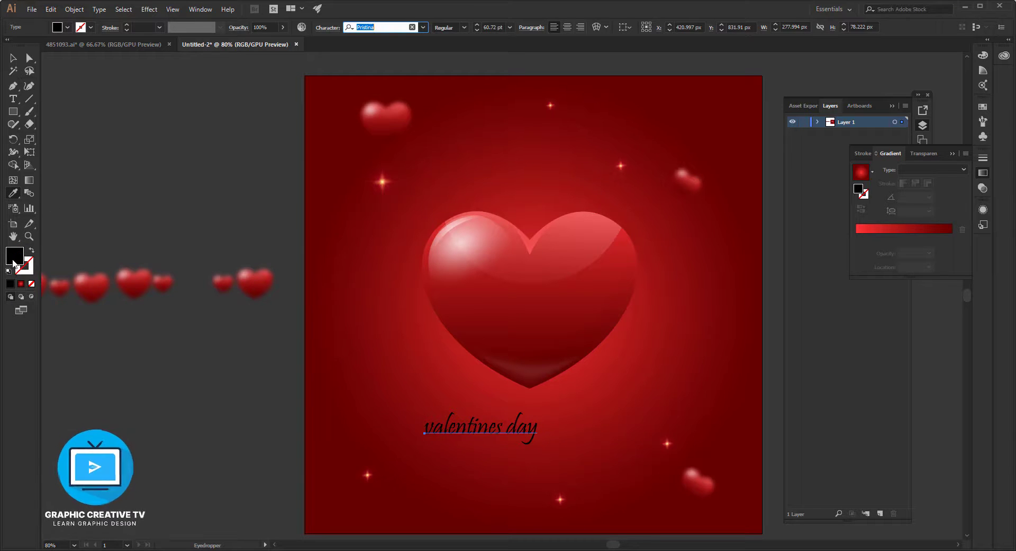
double_click(14, 262)
left_click_drag(647, 242, 632, 200)
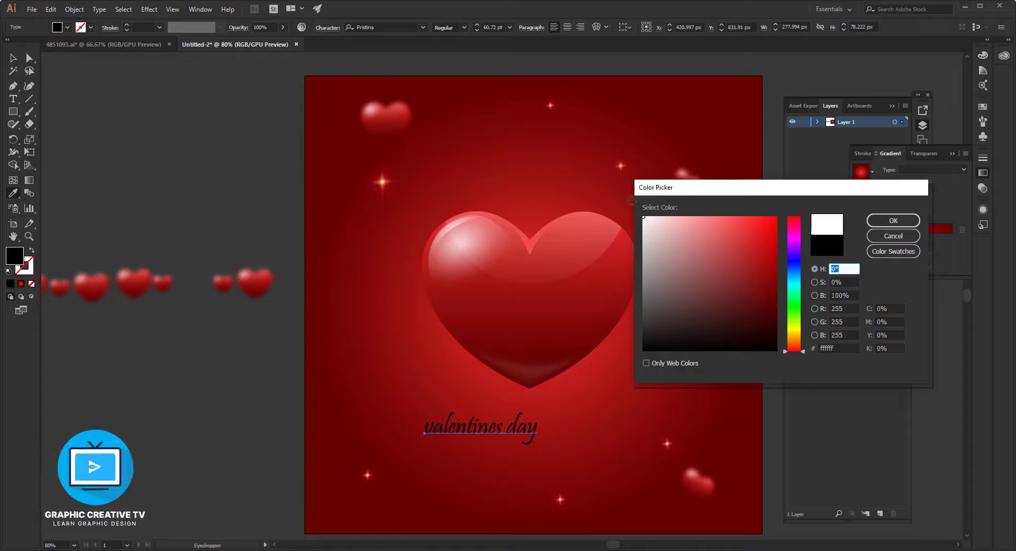
left_click(884, 219)
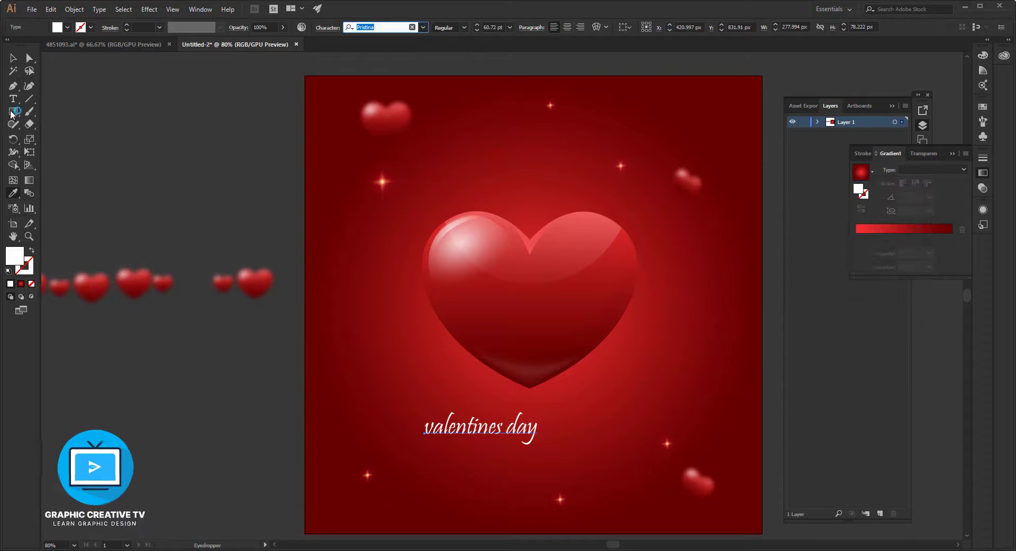
Enlarge the "valentines day" text to about 461 × 130 px and position it roughly centred beneath the large heart.
left_click(14, 55)
left_click(538, 437)
left_click(534, 430)
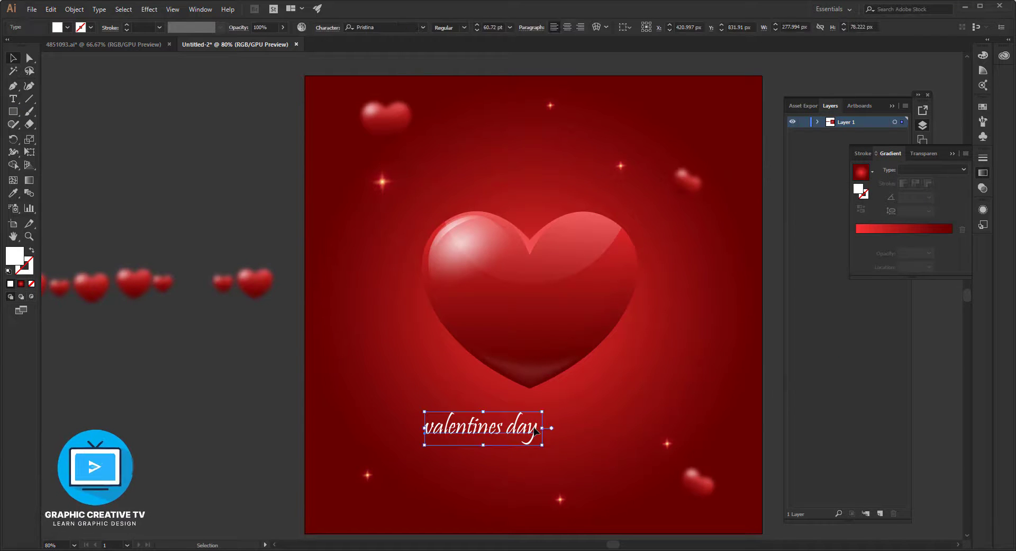
left_click_drag(543, 447, 684, 486)
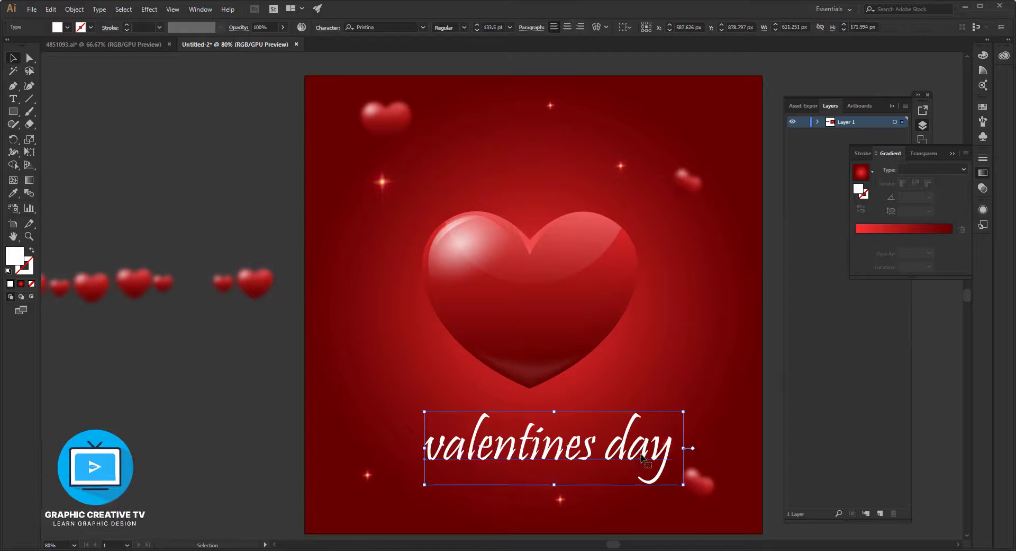
left_click_drag(655, 439, 642, 406)
left_click_drag(603, 441, 599, 436)
left_click(265, 394)
Try alternative fonts such as Rockwell Condensed and Ravie on the "valentines day" text, and go back to Pristina.
left_click(496, 431)
left_click(380, 25)
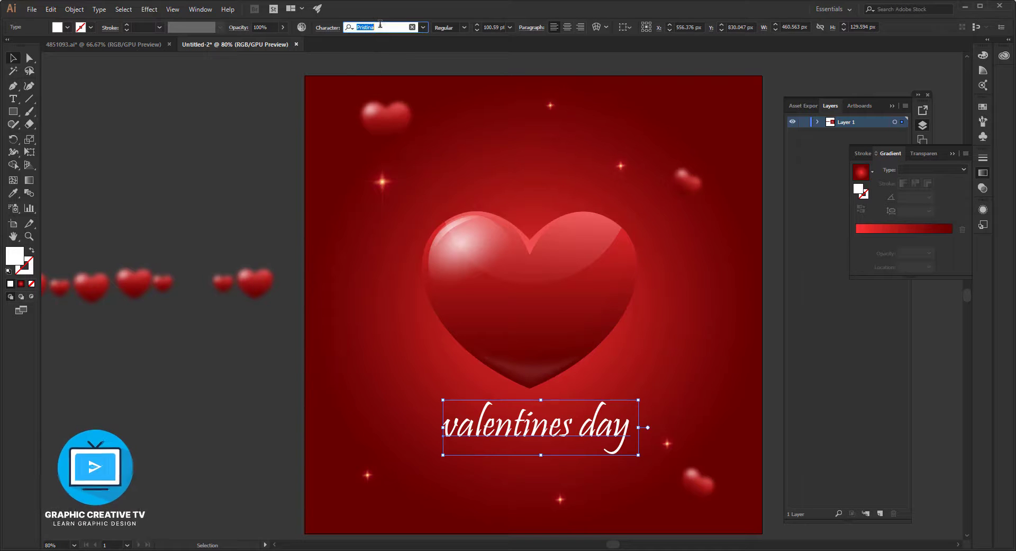
key("Down")
key("Down")
key("Down")
key("Down")
key("Down")
key("Down")
key("Down")
key("Down")
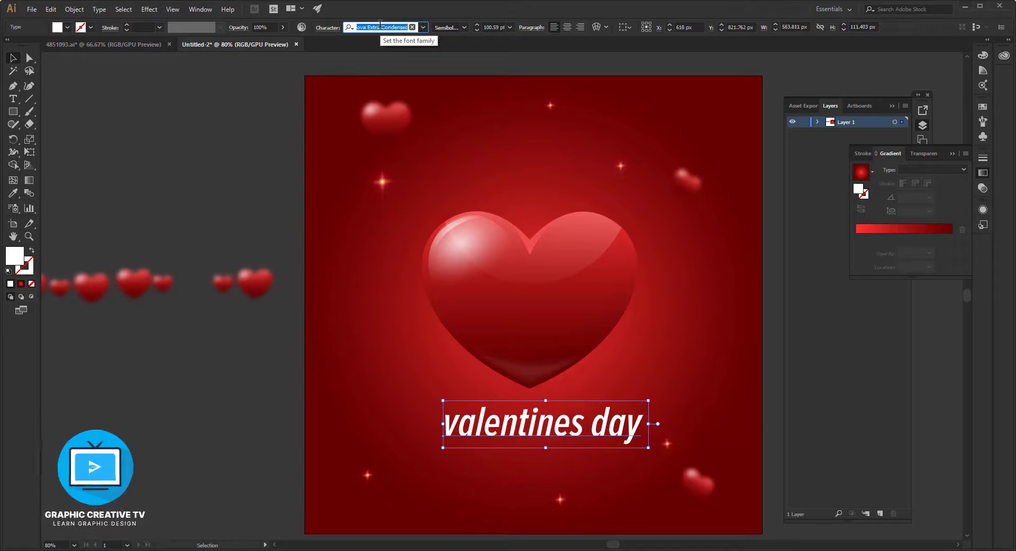
key("Down")
key("Down")
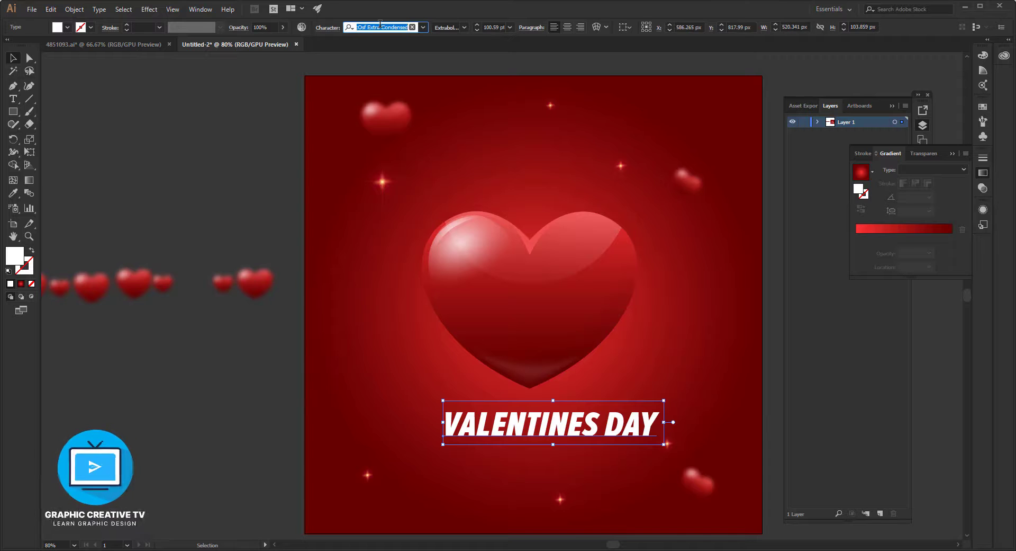
key("Down")
key("Down")
key("Down")
key("Down")
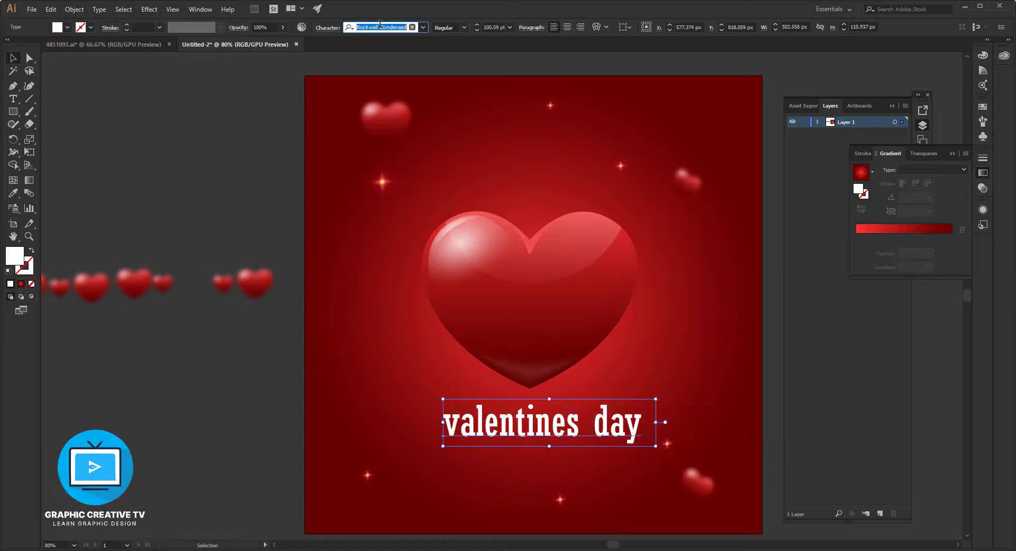
key("BackSpace")
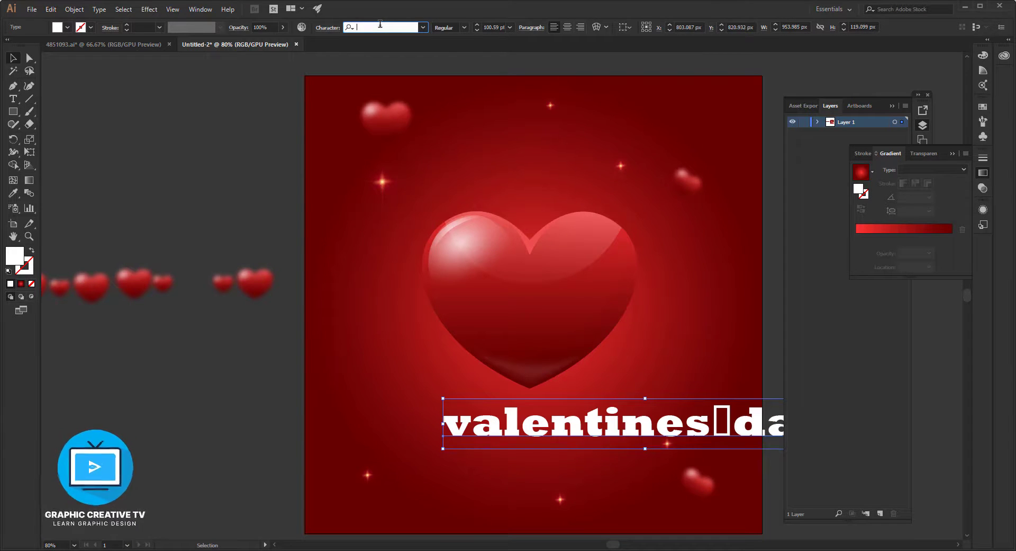
key("Down")
key("Down")
key("Down")
key("Down")
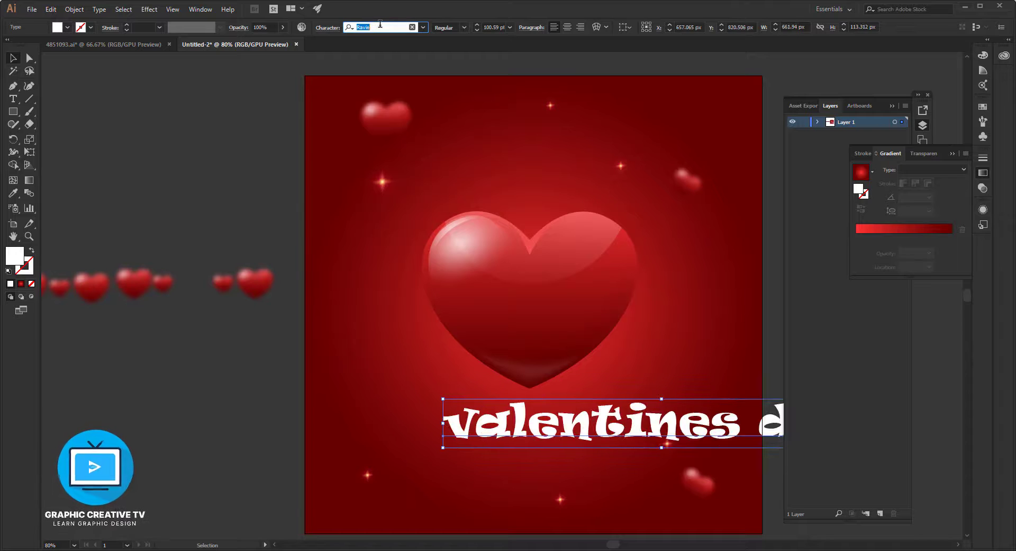
key("Down")
key("Down")
key("Down")
key("Down")
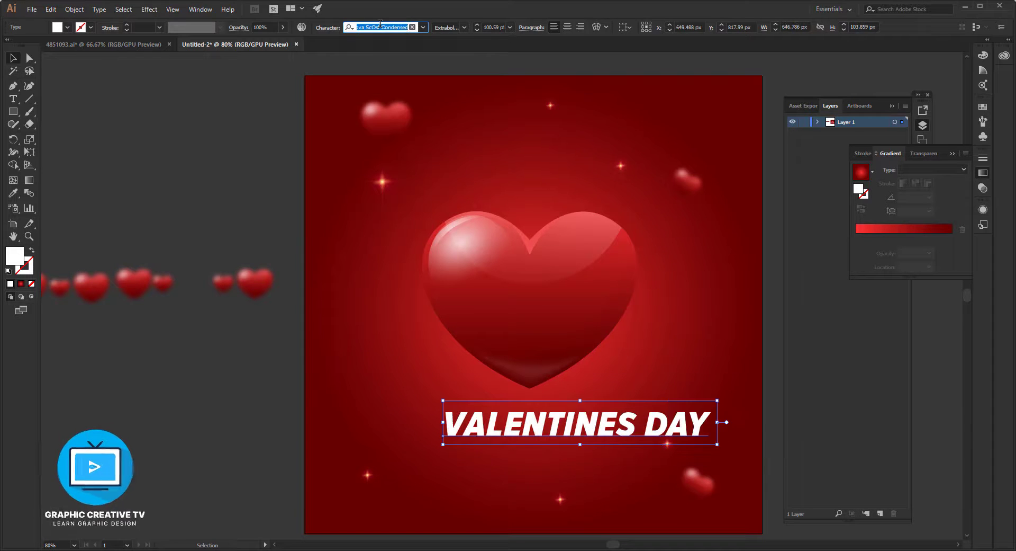
key("Down")
key("Down")
key("Down")
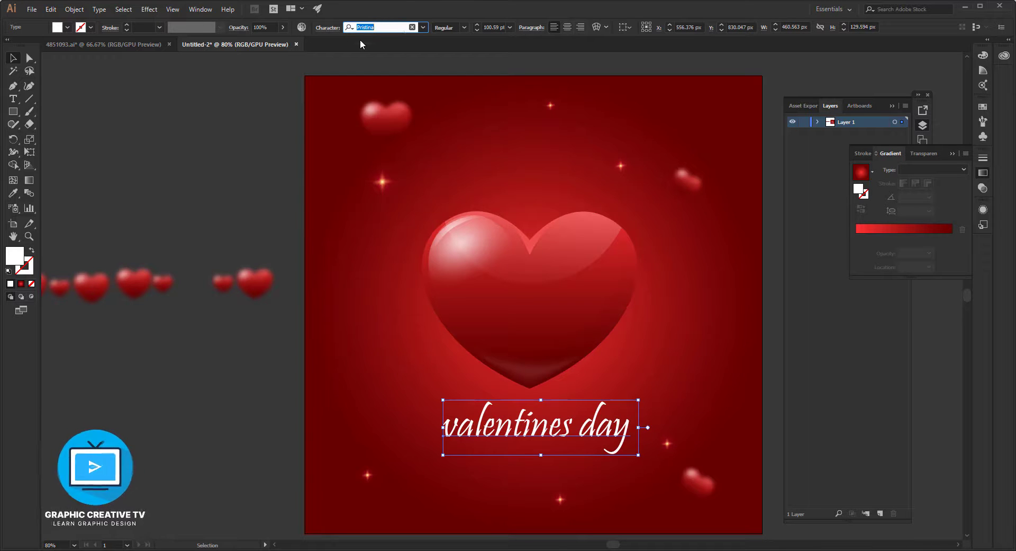
Open the text's character settings and try All Caps on "valentines day", switching it off again.
left_click(328, 30)
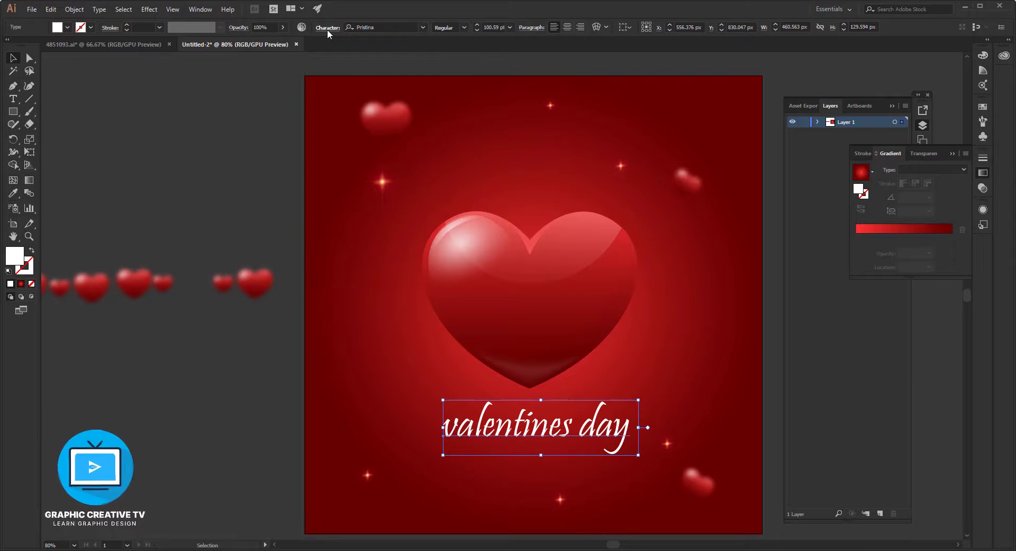
left_click(327, 30)
left_click(229, 152)
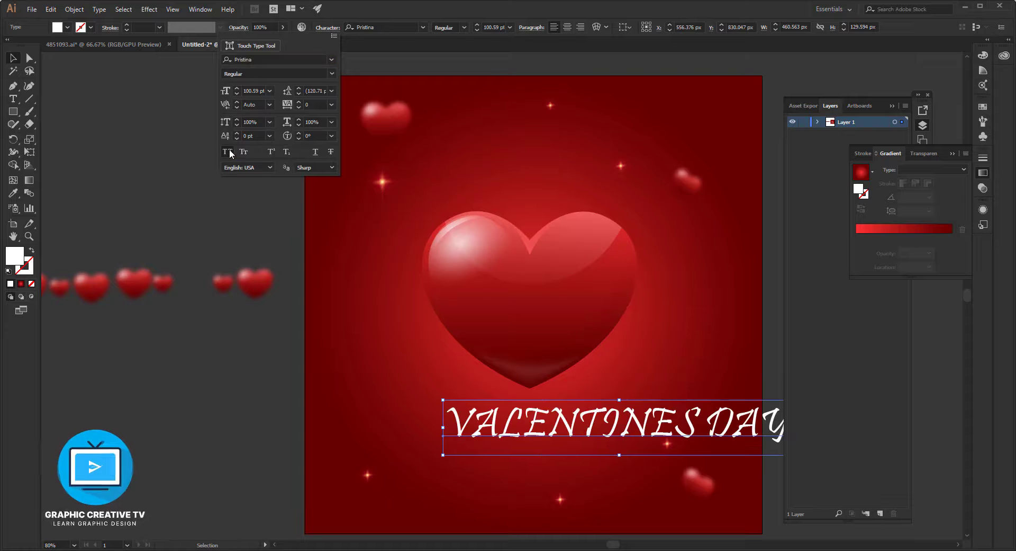
left_click(230, 152)
Try fonts from Proxima Nova back to Microsoft Himalaya on the "valentines day" text, including Palace Script MT and Monotype Corsiva.
left_click(272, 59)
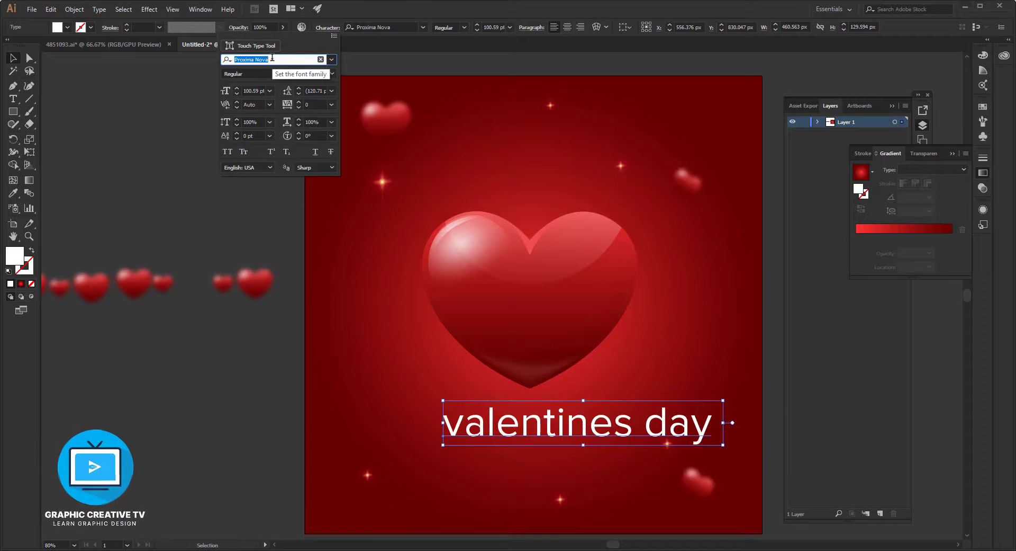
key("Up")
key("Up")
key("Up")
key("Up")
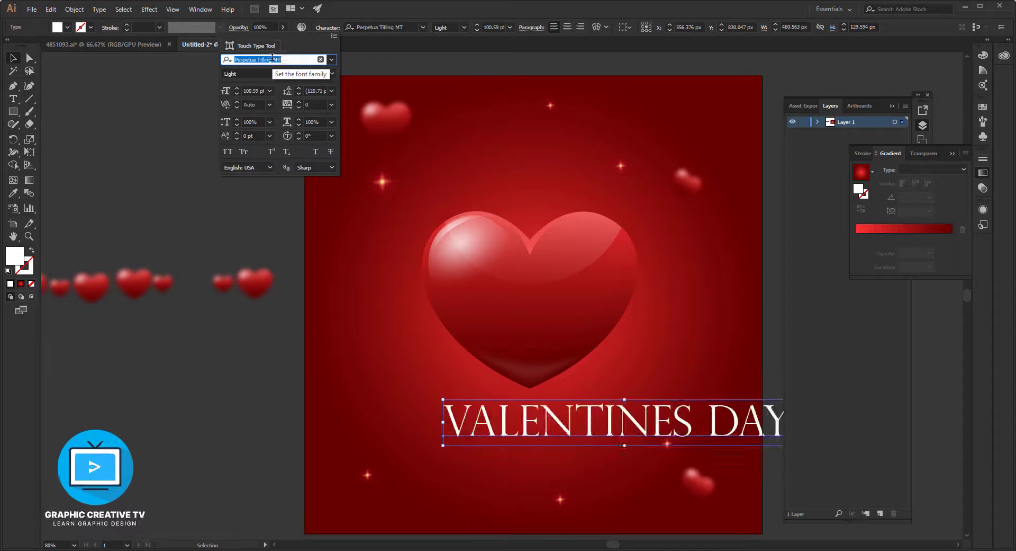
key("Up")
key("Up")
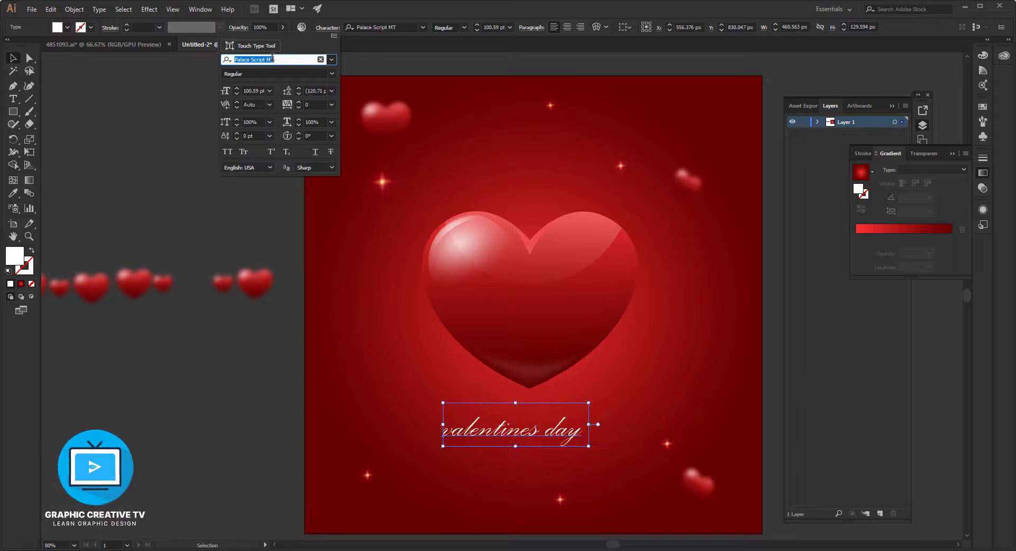
key("Up")
key("Up")
key("Up")
key("Up")
key("Up")
key("Up")
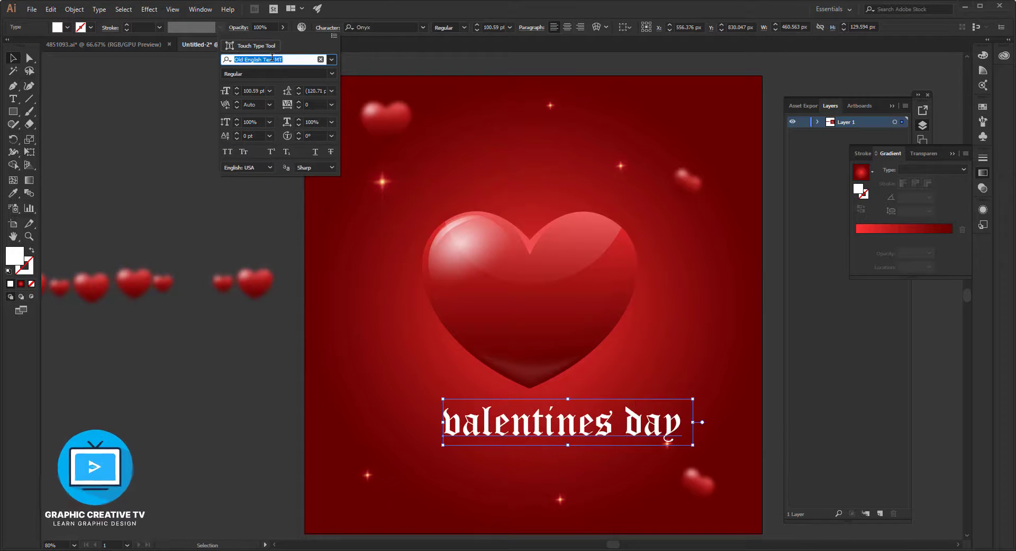
key("Up")
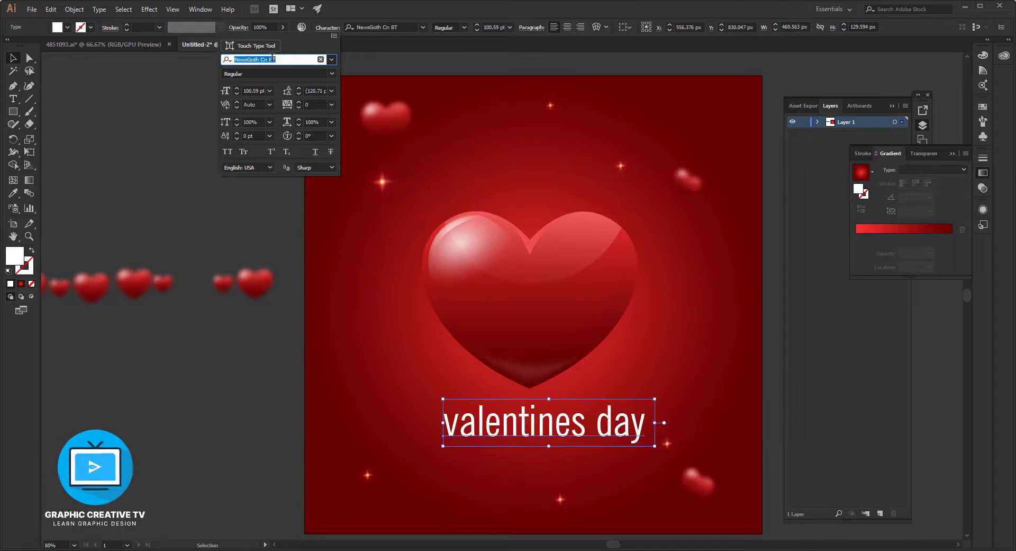
key("Up")
key("Up")
key("Up")
key("Up")
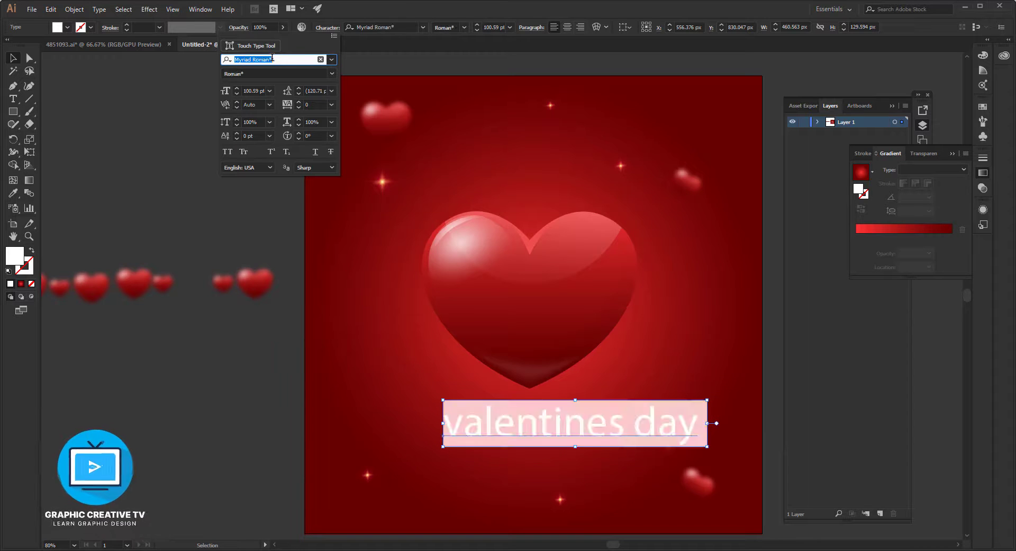
key("Up")
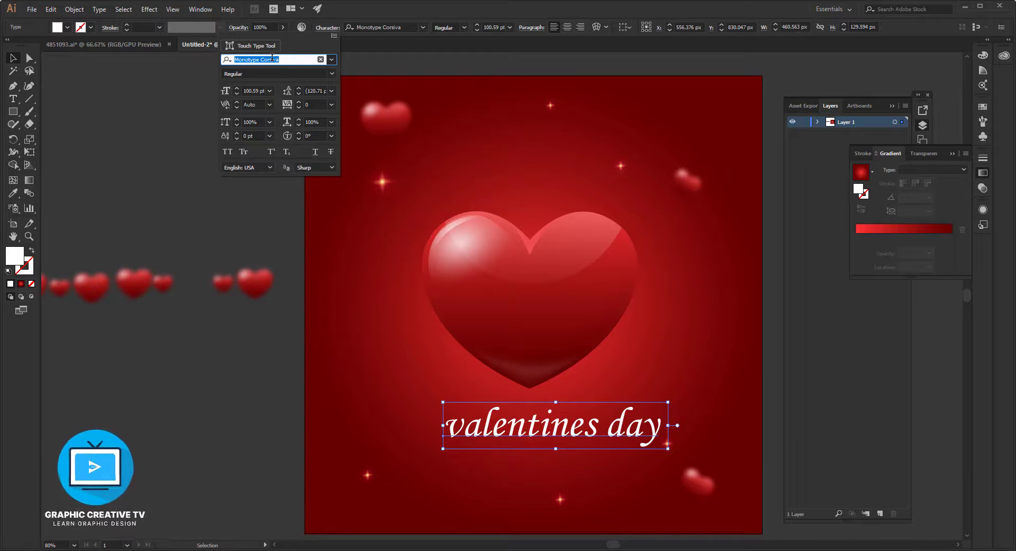
key("Up")
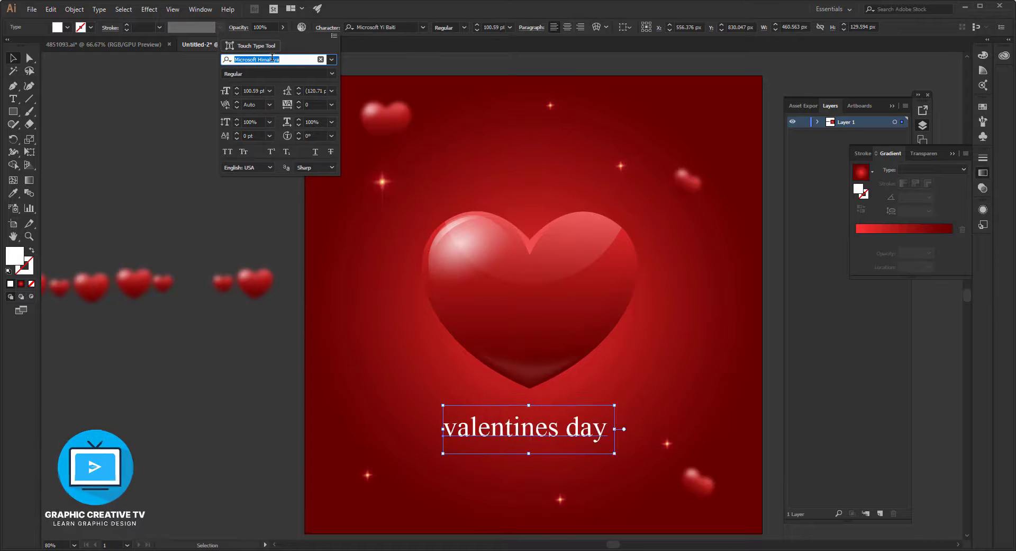
Try further fonts on the "valentines day" text, including Matura MT Script Capitals, Mistral and Parchment, and set it to Proxima Nova ScOsf Condensed.
key("Down")
key("Down")
key("Down")
key("Down")
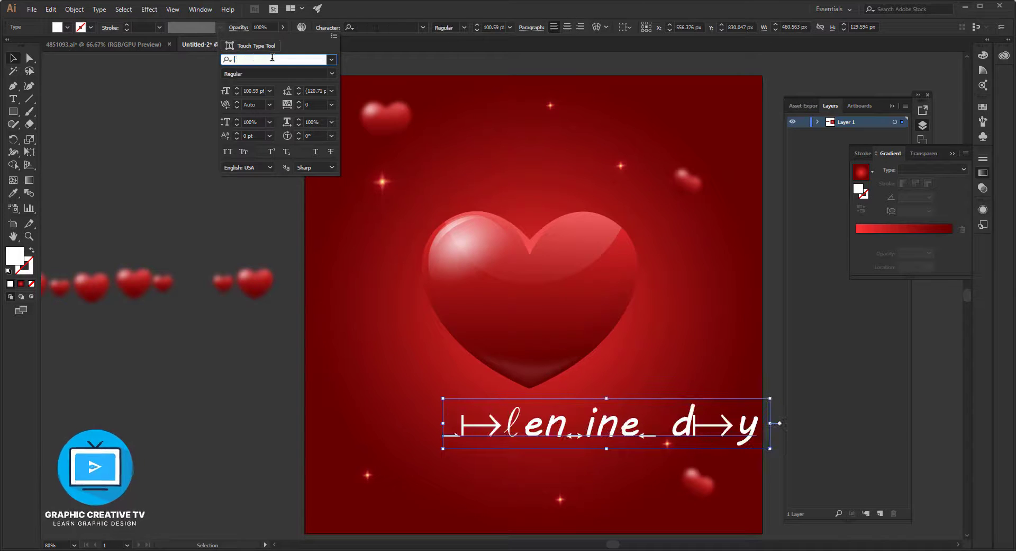
key("Down")
key("Down")
key("Down")
key("Down")
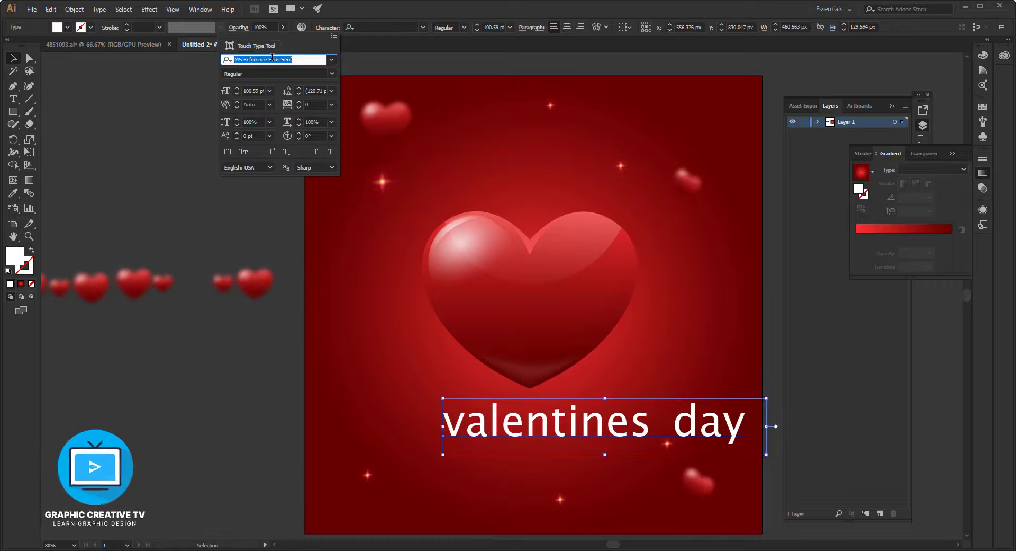
key("Down")
key("Down")
key("Down")
key("Down")
key("Down")
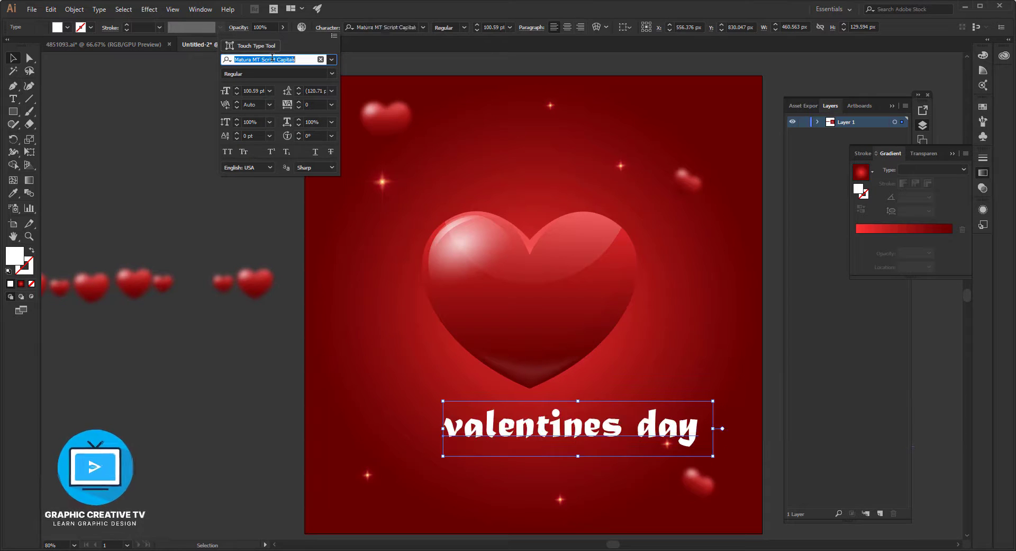
key("Down")
key("Down")
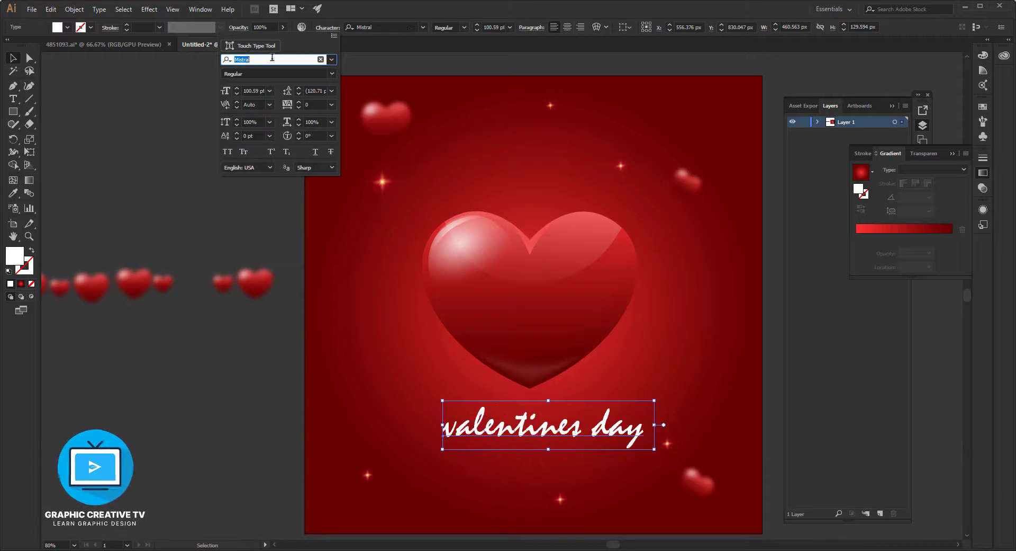
key("Down")
key("Down")
key("Down")
key("Down")
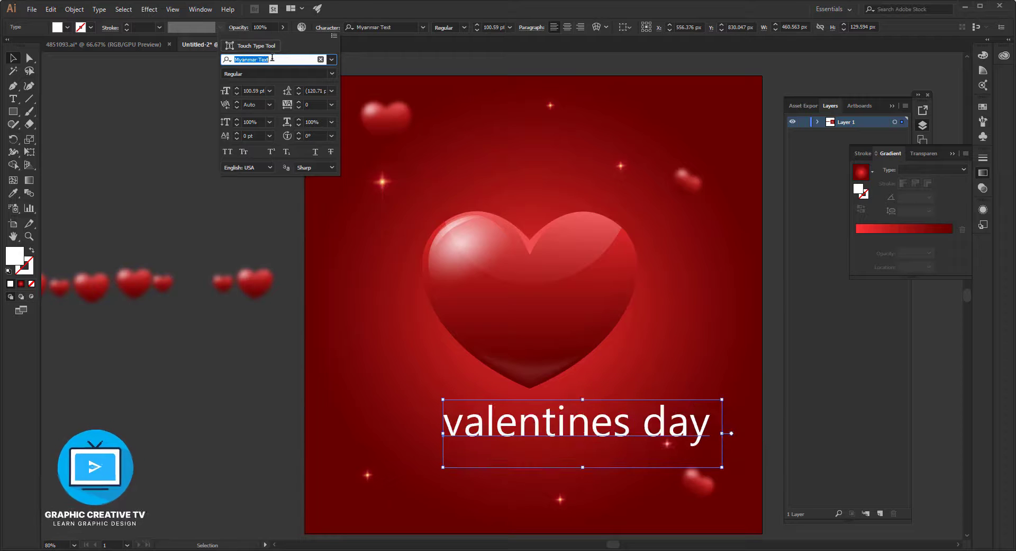
key("Down")
key("Down")
key("Down")
key("Down")
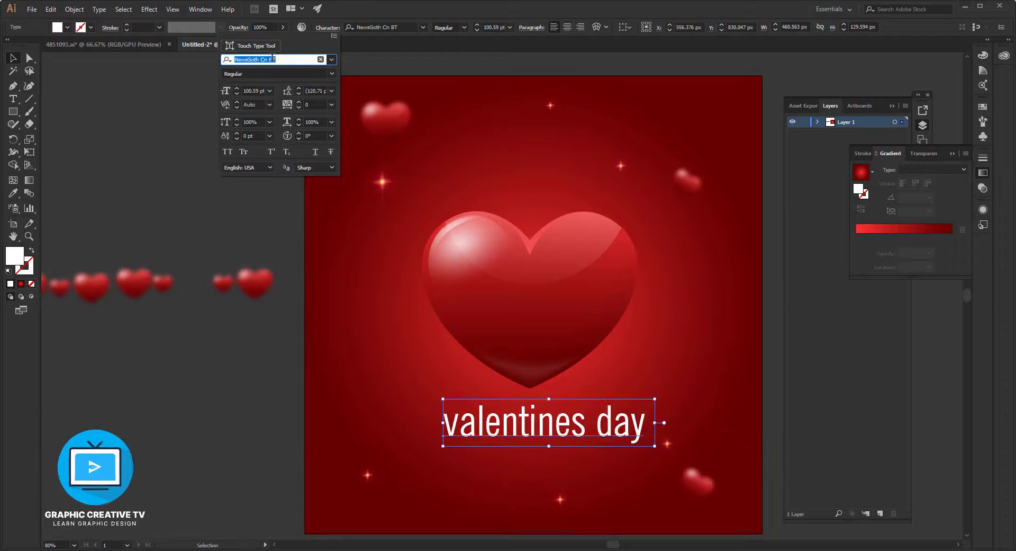
key("Down")
key("Down")
key("Down")
key("Down")
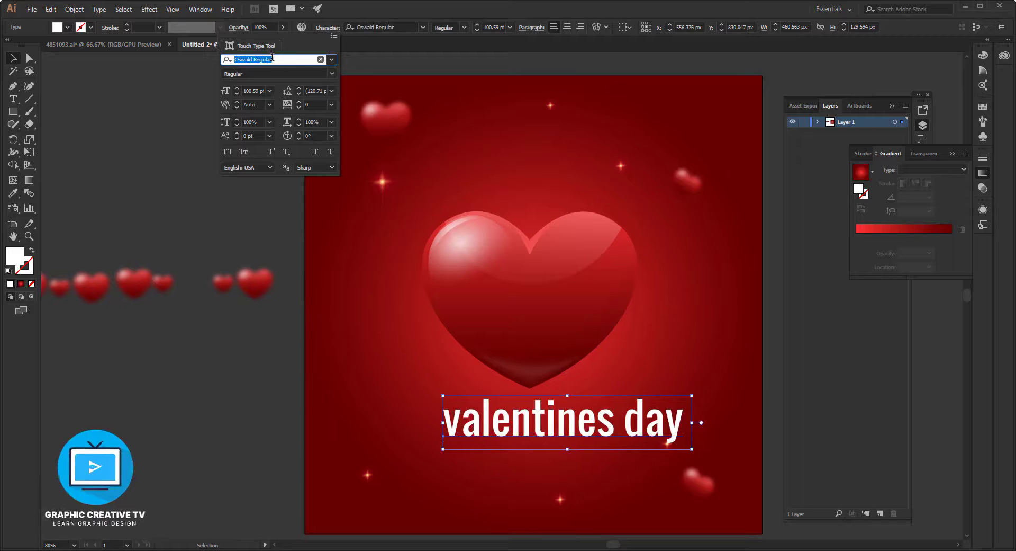
key("Down")
key("Down")
key("Down")
key("Down")
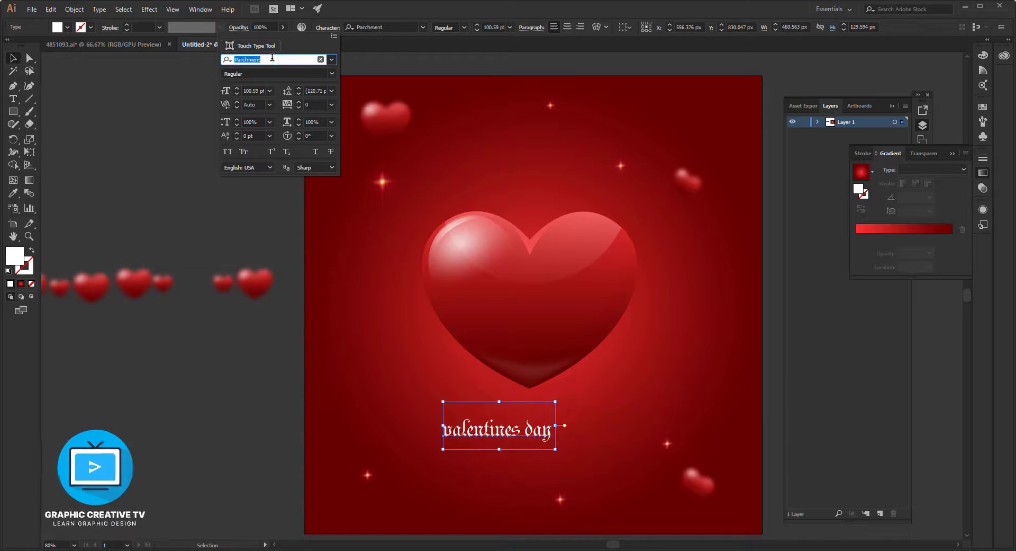
key("Down")
key("Down")
key("Down")
key("Down")
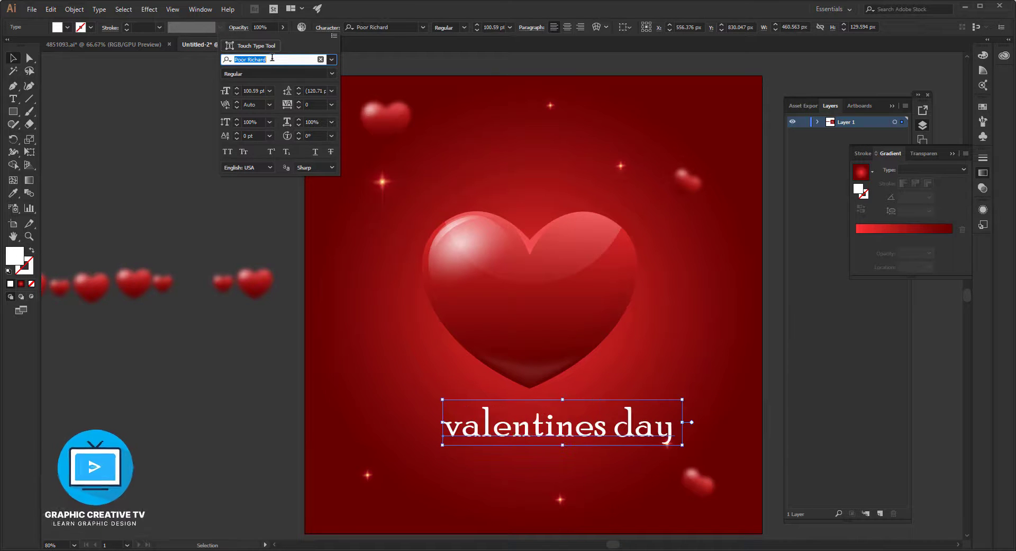
key("Down")
key("Down")
key("Down")
key("Down")
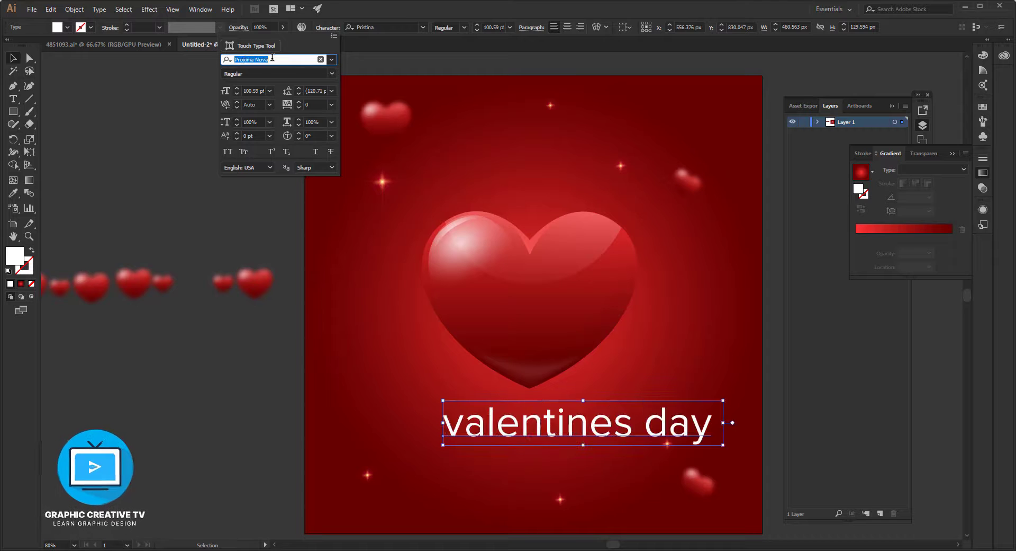
key("Down")
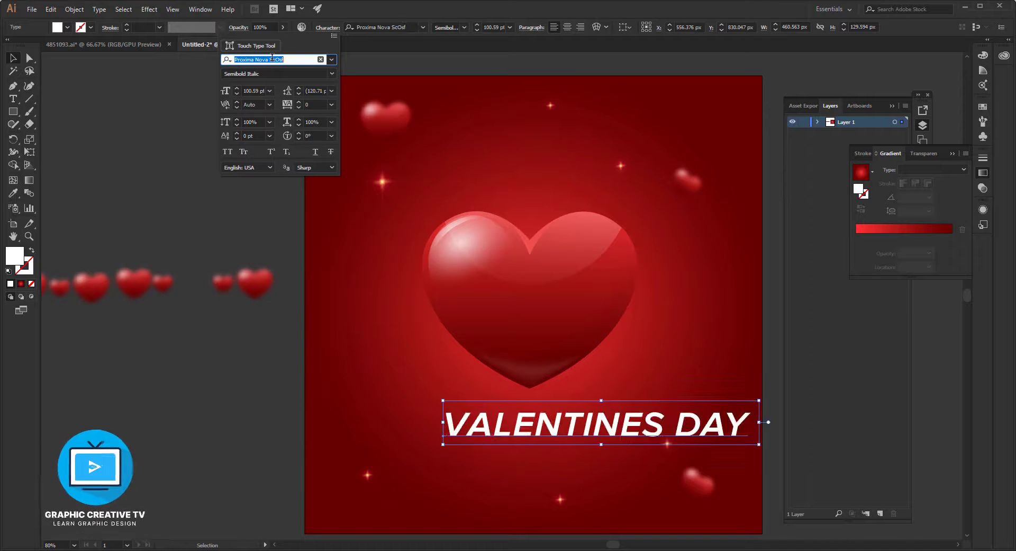
key("Down")
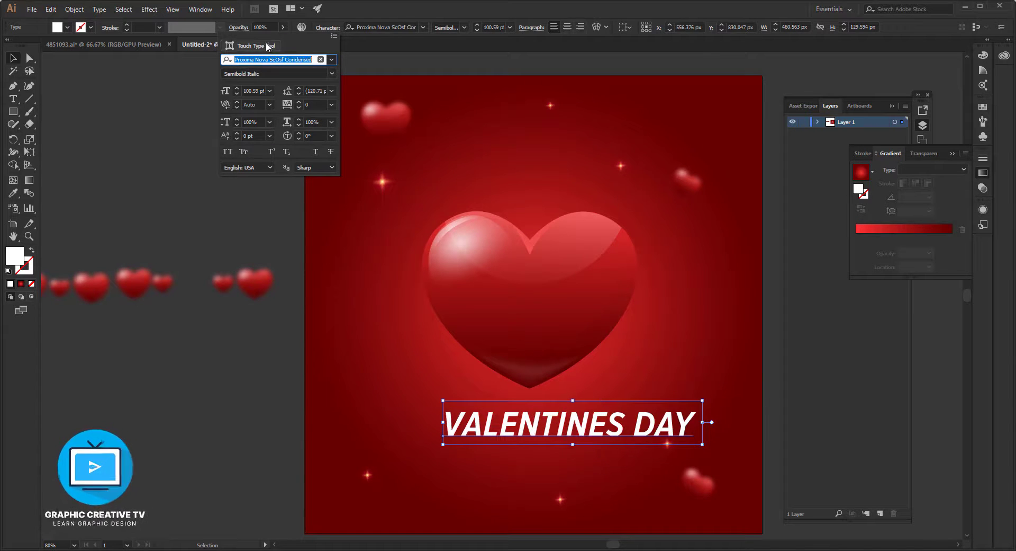
key("Escape")
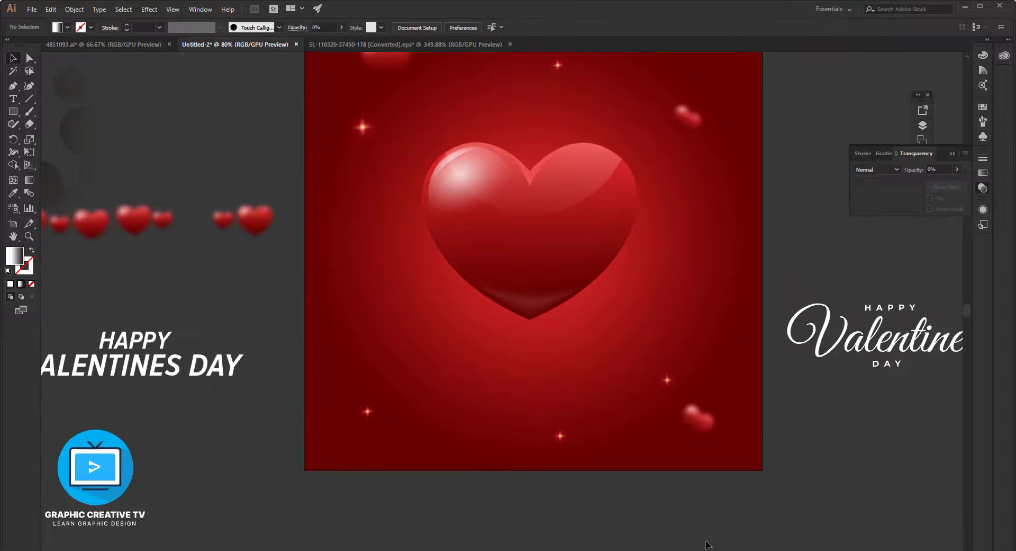
Move the masked group of faint blurred circles from the pasteboard onto the artboard, spread behind the large heart.
left_click(555, 284)
left_click(780, 448)
scroll(380, 255, "up", 6)
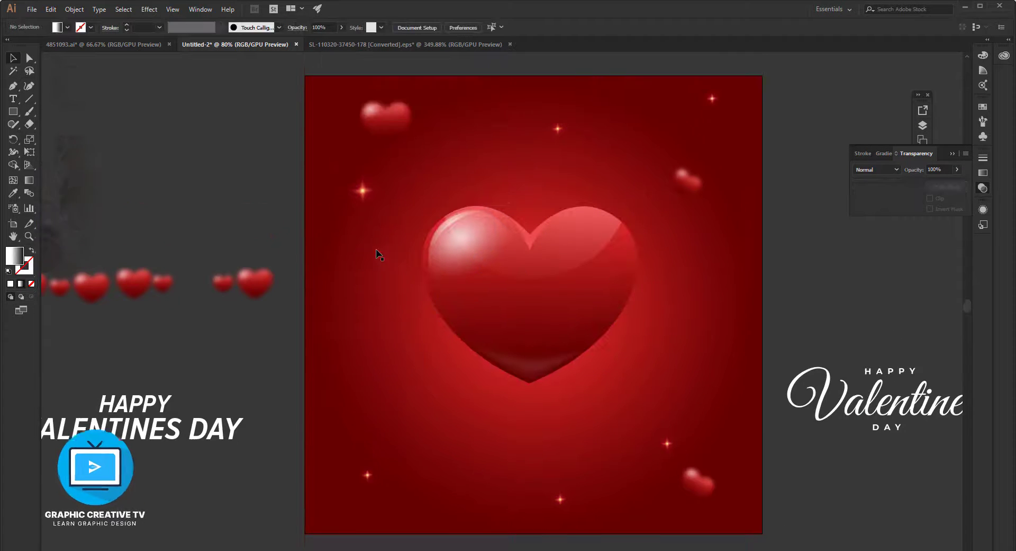
left_click(96, 210)
left_click_drag(96, 213, 721, 319)
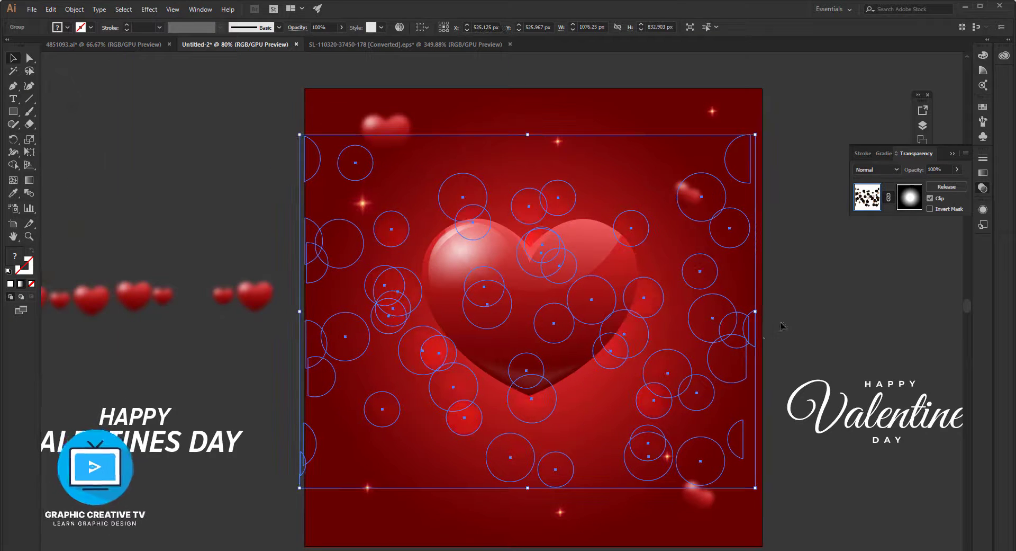
left_click(782, 325)
left_click(722, 333)
left_click(817, 318)
Move the large heart down to check the circles behind it, and undo the move.
left_click(541, 282)
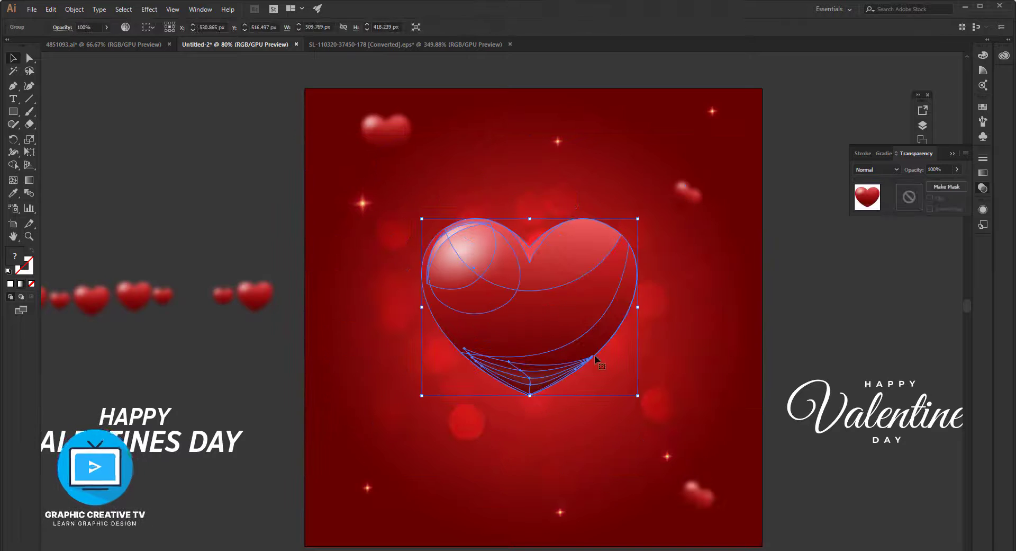
left_click(743, 300)
left_click_drag(566, 284, 592, 360)
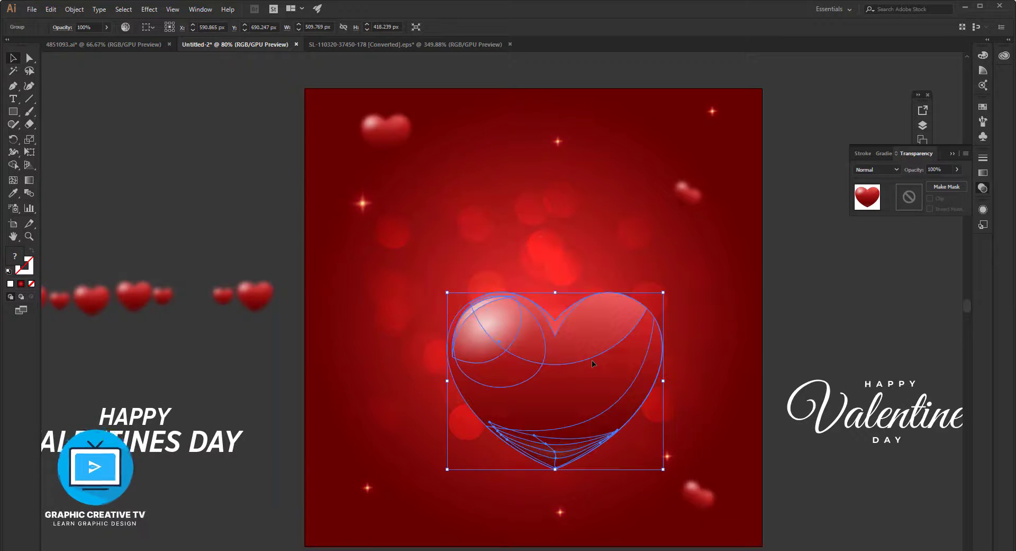
key("ctrl+z")
left_click(793, 325)
Move the "HAPPY" and "VALENTINES DAY" text lines from the pasteboard onto the artboard, beneath the large heart.
scroll(544, 285, "down", 3)
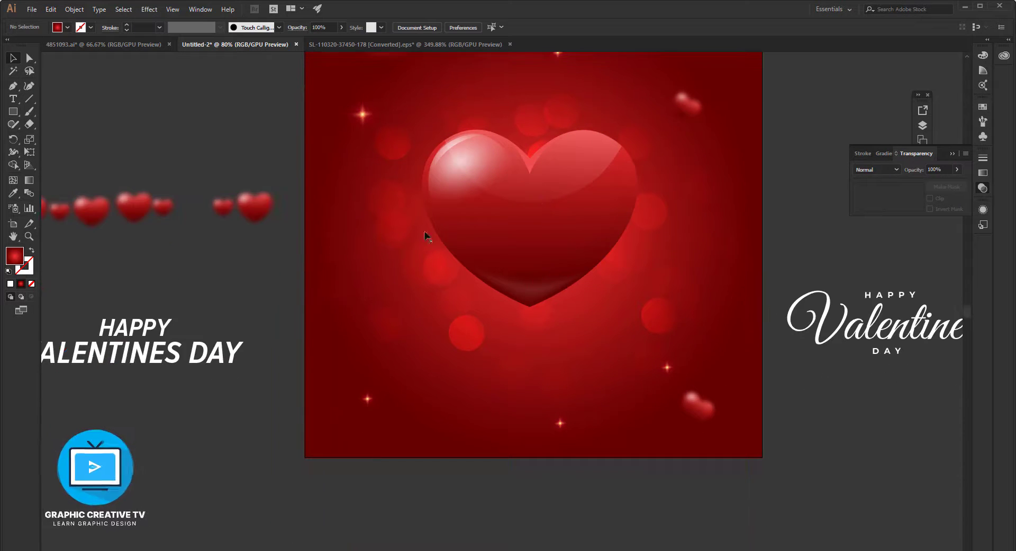
left_click(254, 207)
scroll(567, 332, "down", 2)
left_click(207, 321)
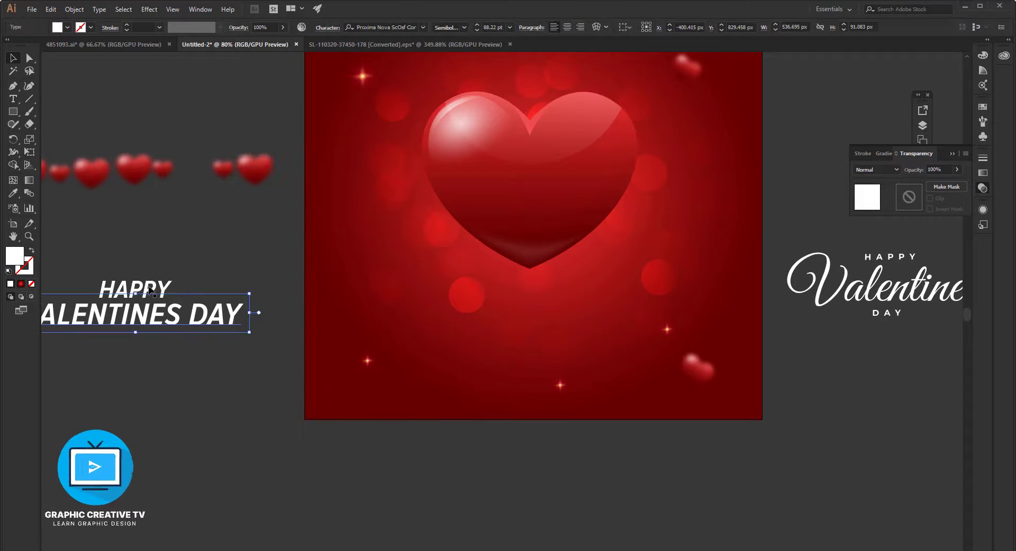
left_click_drag(150, 288, 552, 296)
scroll(550, 299, "up", 3)
left_click(547, 299)
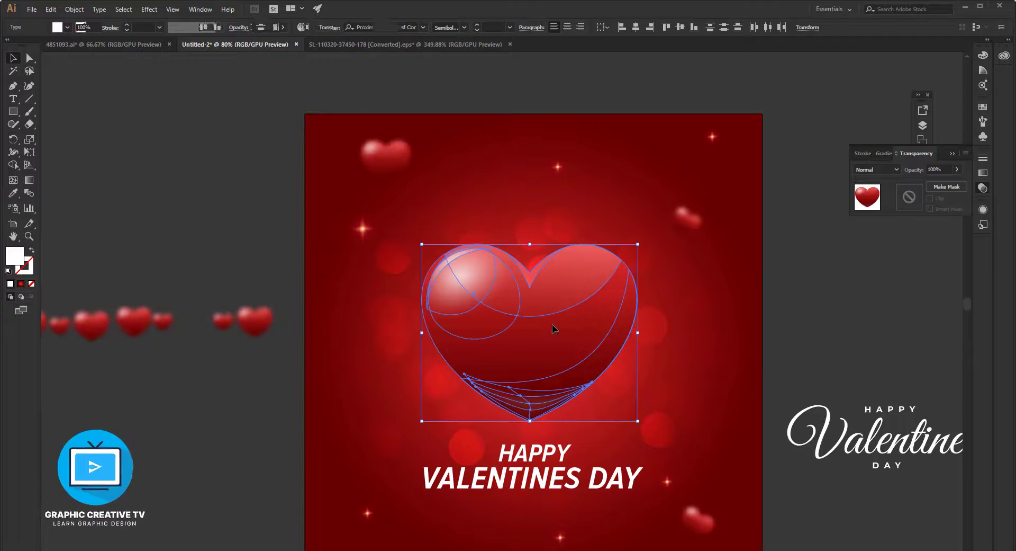
Nudge the "HAPPY" and "VALENTINES DAY" lines together slightly further down, away from the heart's tip.
scroll(553, 325, "down", 1)
left_click(548, 379)
left_click(545, 406, "shift")
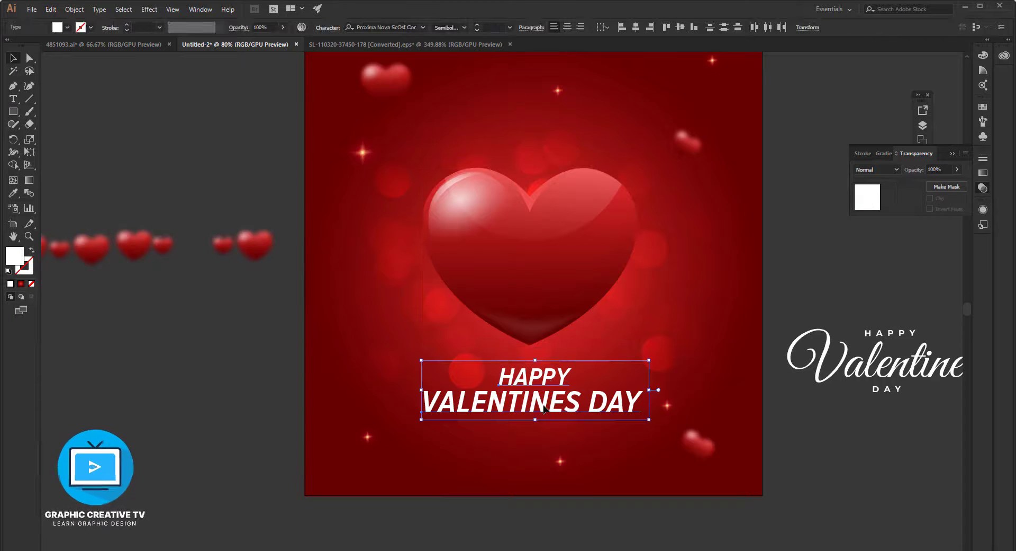
key("Down")
key("Down")
key("Down")
key("Down")
key("Down")
key("Down")
key("Down")
key("Down")
key("Down")
key("Down")
key("Down")
key("Down")
key("Down")
key("Down")
key("Down")
key("Down")
double_click(491, 131)
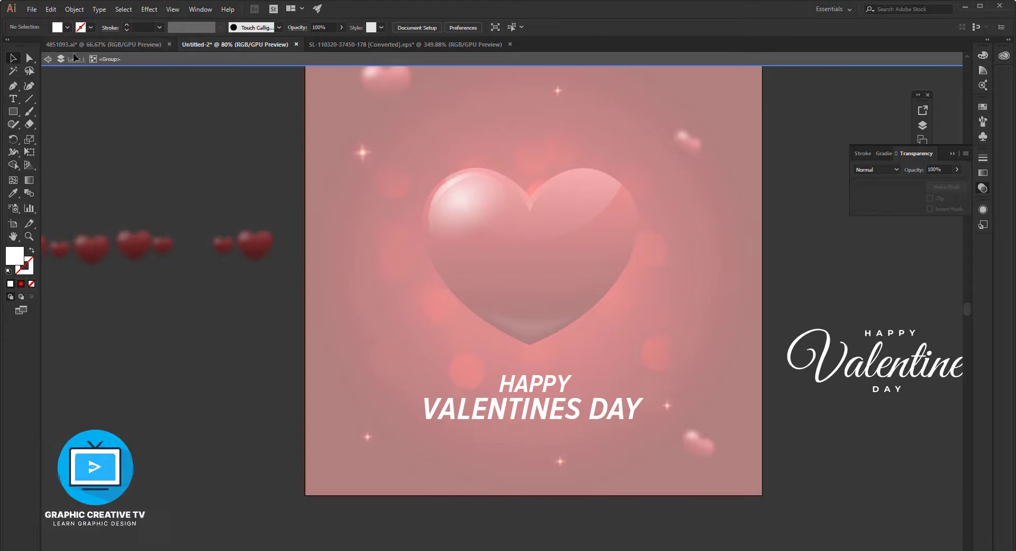
left_click(47, 59)
Try the white script "Happy Valentine's Day" lettering above the large heart, and undo the move.
left_click_drag(828, 355, 480, 109)
key("ctrl")
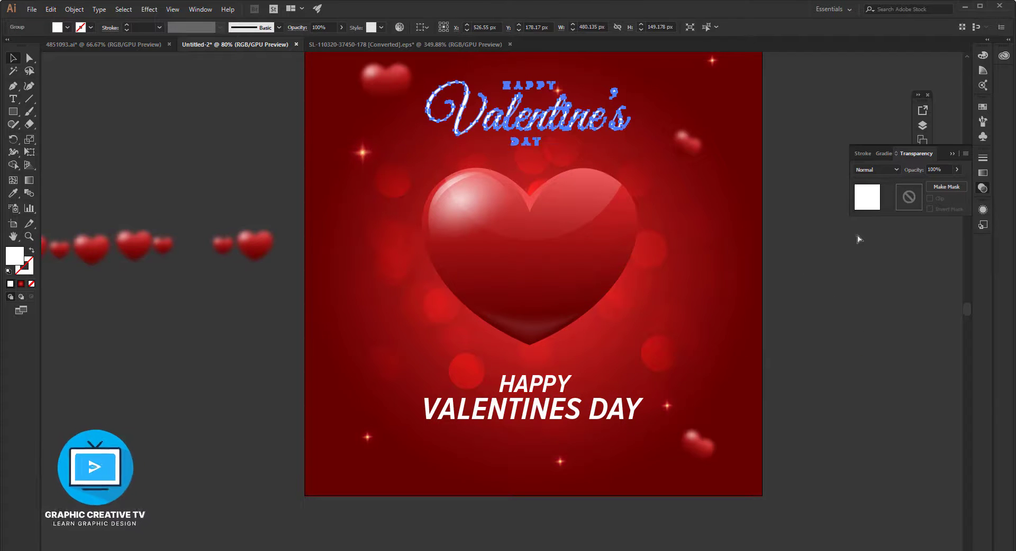
key("ctrl+z")
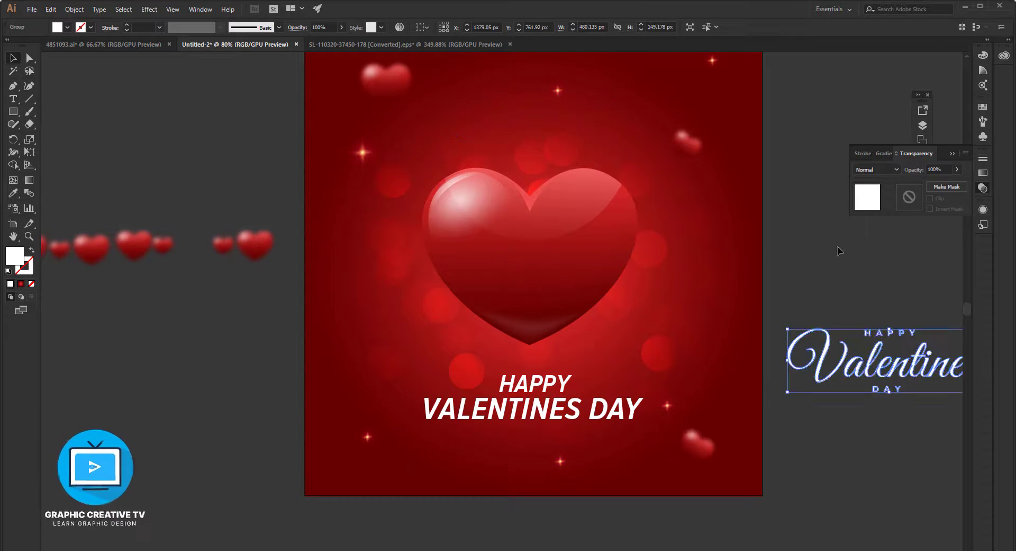
Move the "HAPPY VALENTINES DAY" text off the artboard and place the script "Happy Valentine's Day" lettering centred beneath the large heart.
left_click(548, 407)
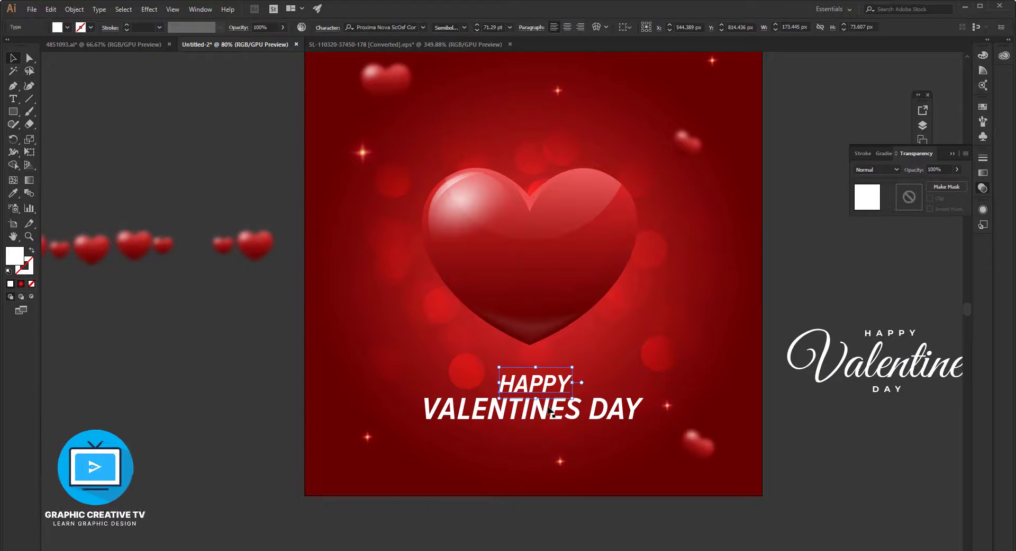
left_click_drag(548, 406, 228, 392)
left_click_drag(822, 379, 460, 144)
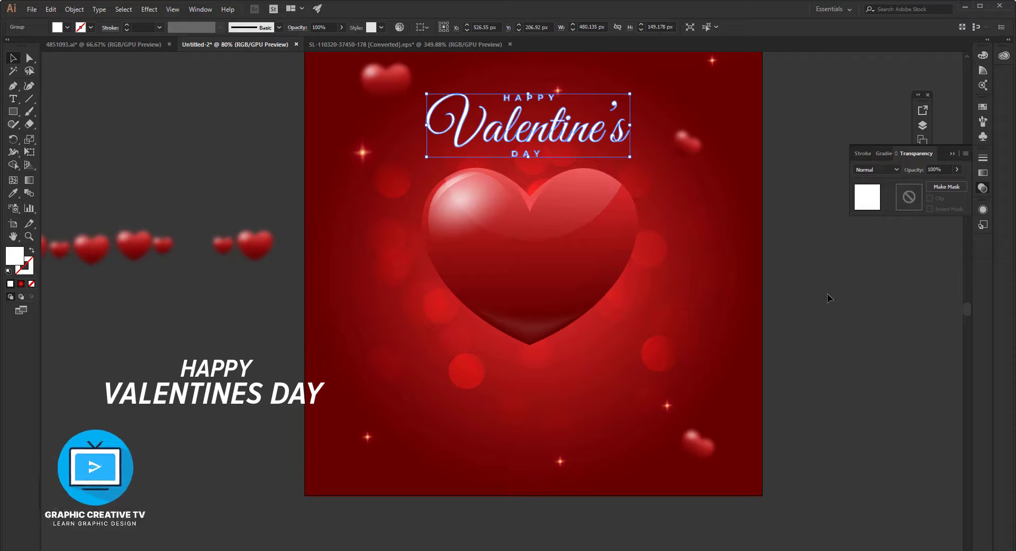
left_click_drag(558, 137, 558, 409)
left_click(166, 321)
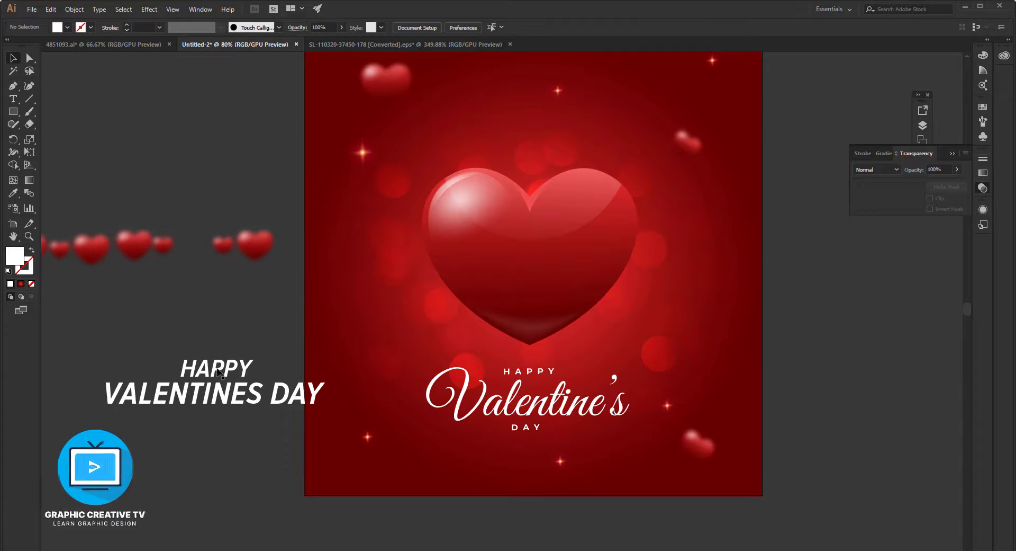
Move the "HAPPY" and "VALENTINES DAY" lines apart and further out onto the pasteboard, clear of the artboard.
left_click_drag(218, 370, 108, 310)
left_click_drag(207, 391, 114, 389)
scroll(216, 340, "up", 2)
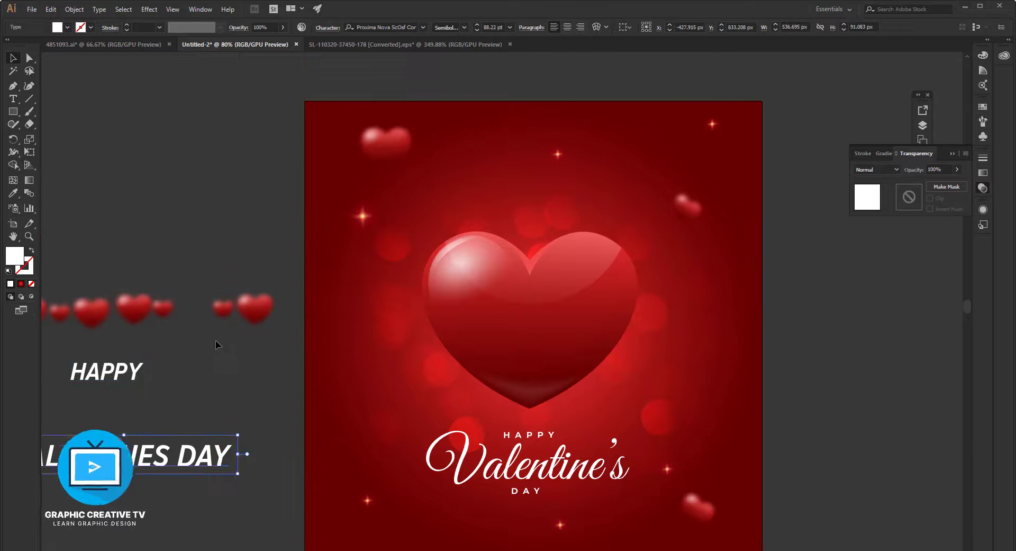
Place a slightly tilted copy of the blurred small heart in the artboard's lower left area, about 100 × 82 px.
scroll(215, 340, "up", 1)
scroll(398, 180, "down", 2)
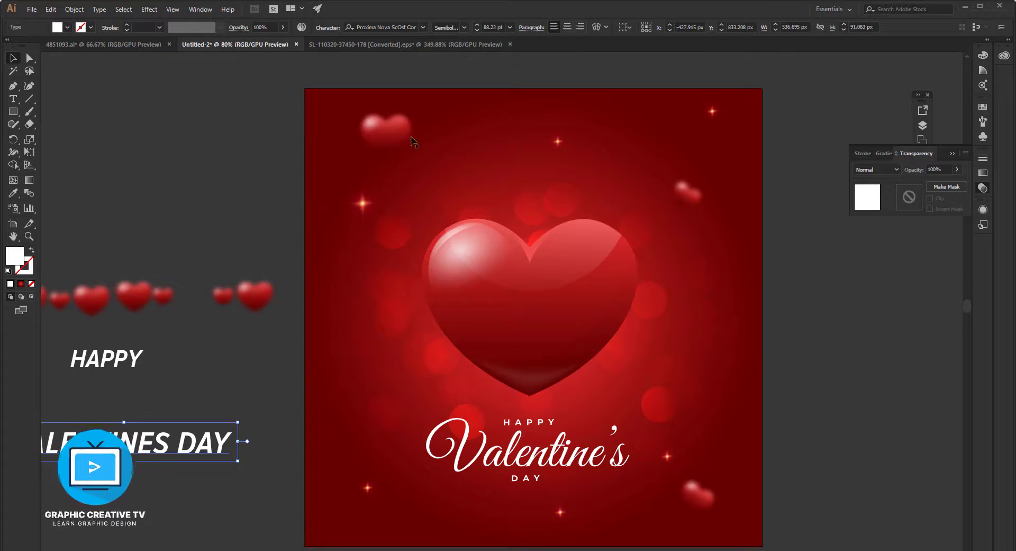
left_click_drag(385, 135, 343, 442)
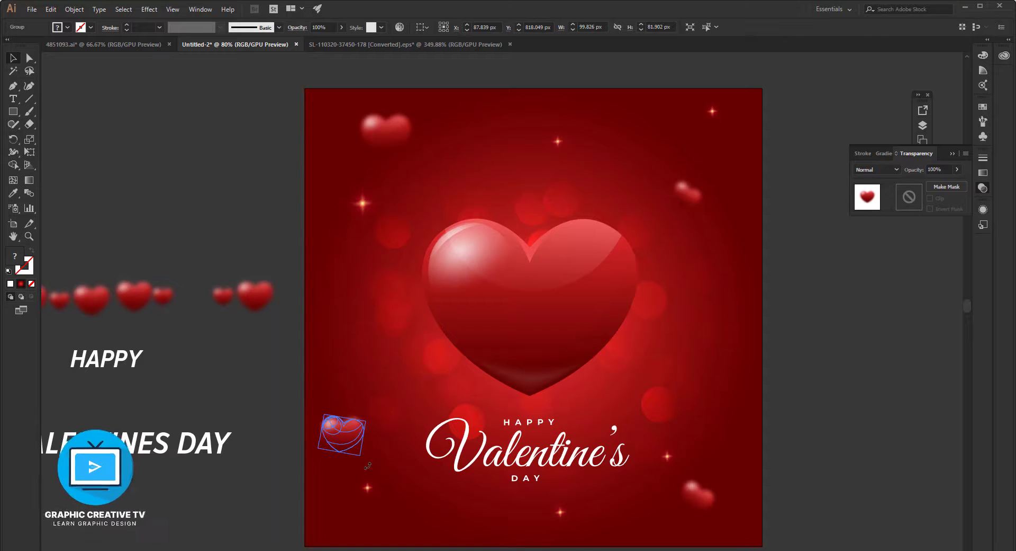
left_click(246, 241)
Nudge the large heart up slightly to leave more space above the script lettering.
left_click_drag(130, 186, 172, 181)
scroll(583, 273, "down", 3)
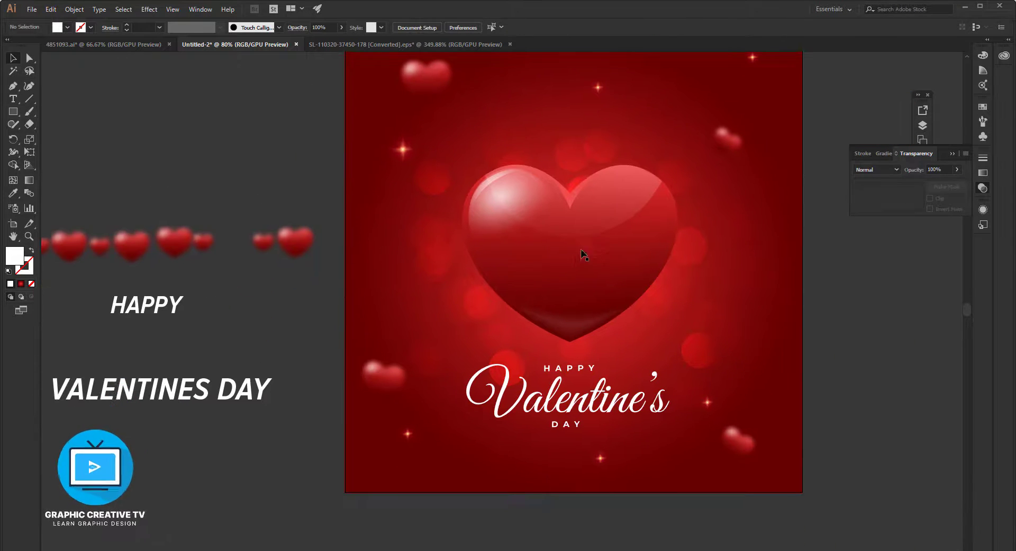
left_click(582, 253)
key("Up")
key("Up")
key("Up")
key("Up")
key("Up")
key("Up")
left_click(883, 375)
left_click(570, 222)
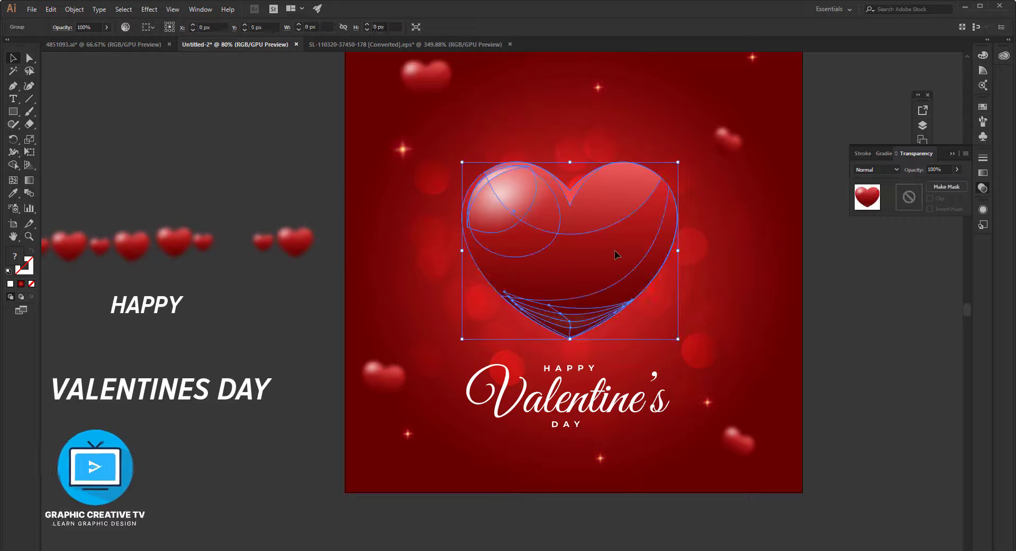
left_click(148, 10)
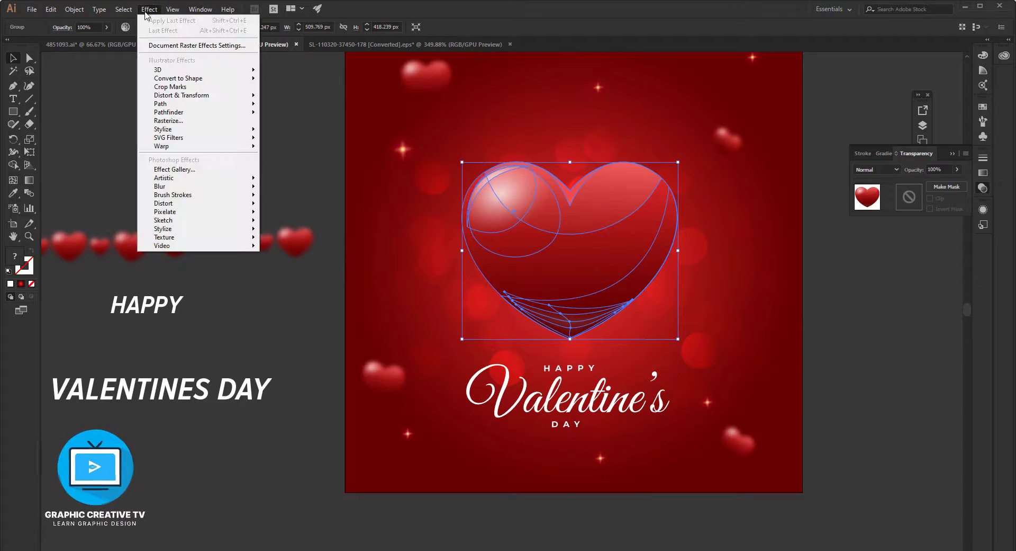
mouse_move(168, 131)
left_click(314, 136)
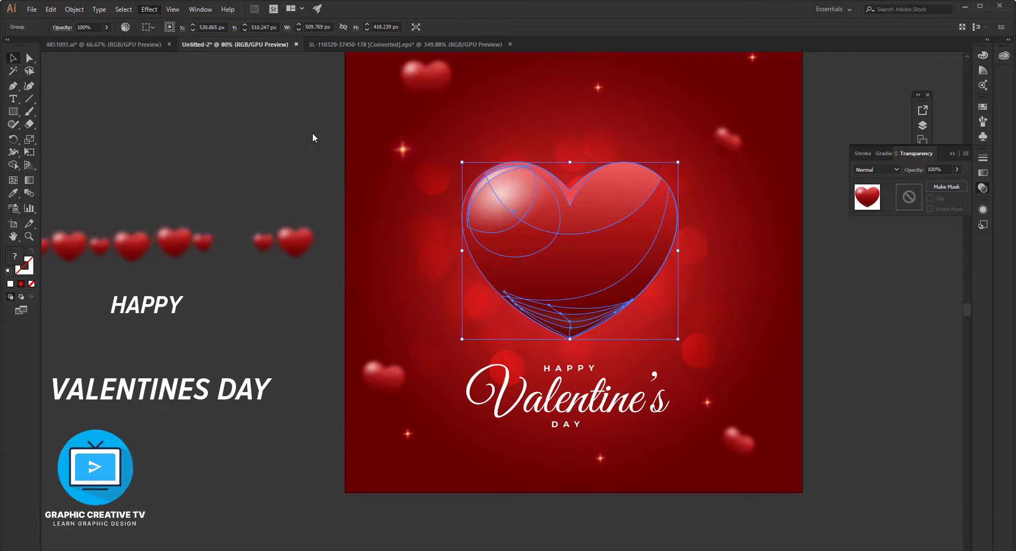
Place a copy of the large glossy heart on the pasteboard beside the artboard's left edge.
left_click(794, 315)
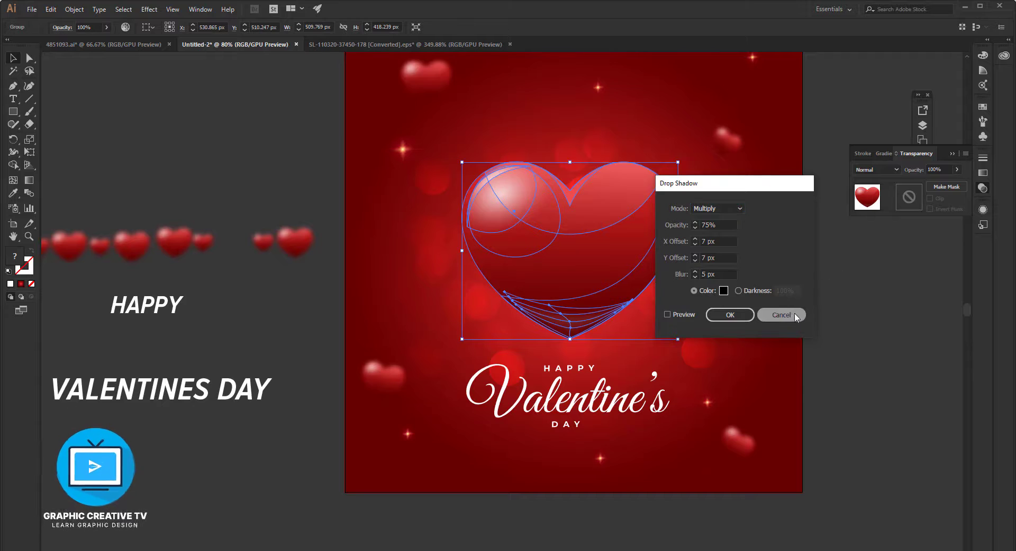
left_click(866, 337)
left_click(600, 241)
left_click_drag(611, 247, 287, 205)
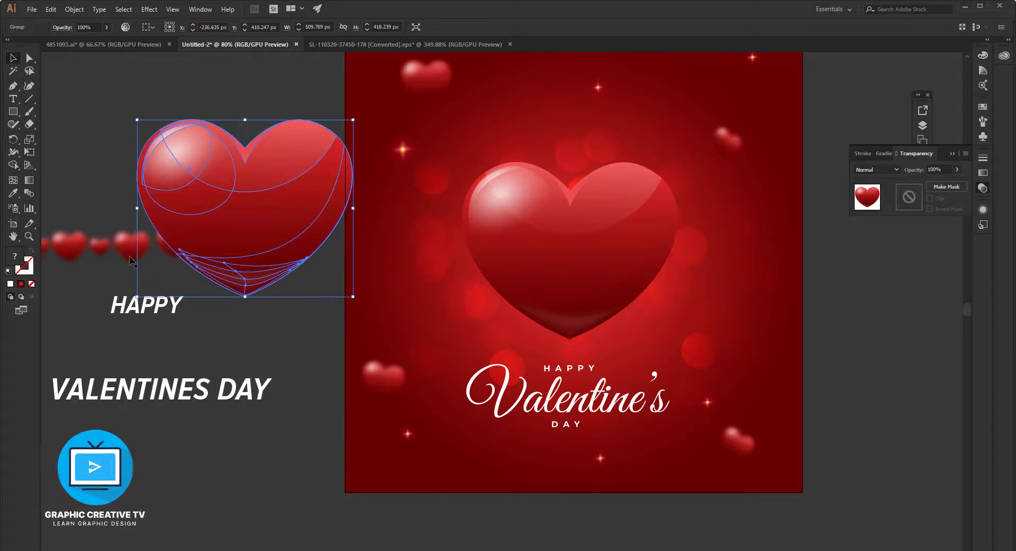
Fill the pasteboard copy of the large heart with solid black and apply a Gaussian Blur to it.
double_click(16, 259)
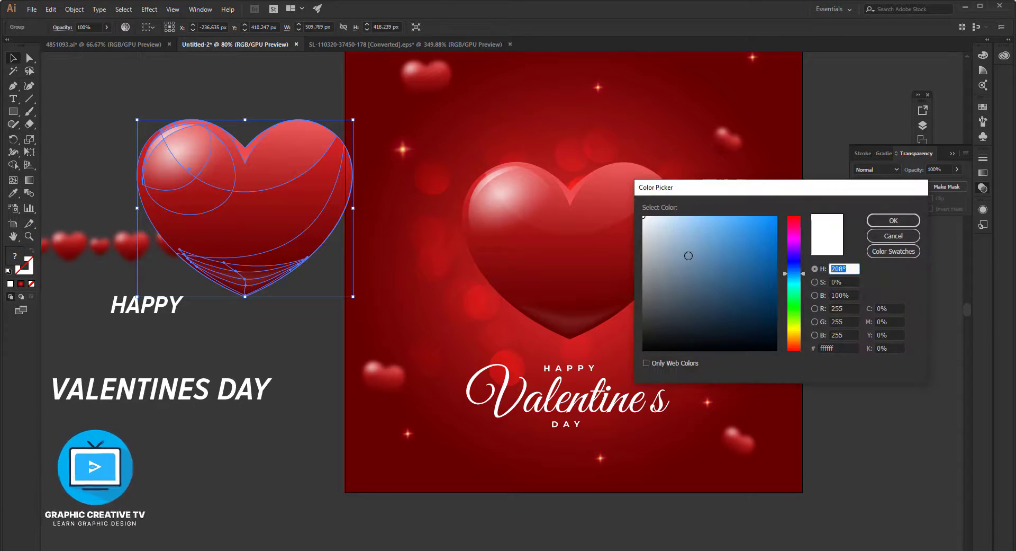
left_click(892, 223)
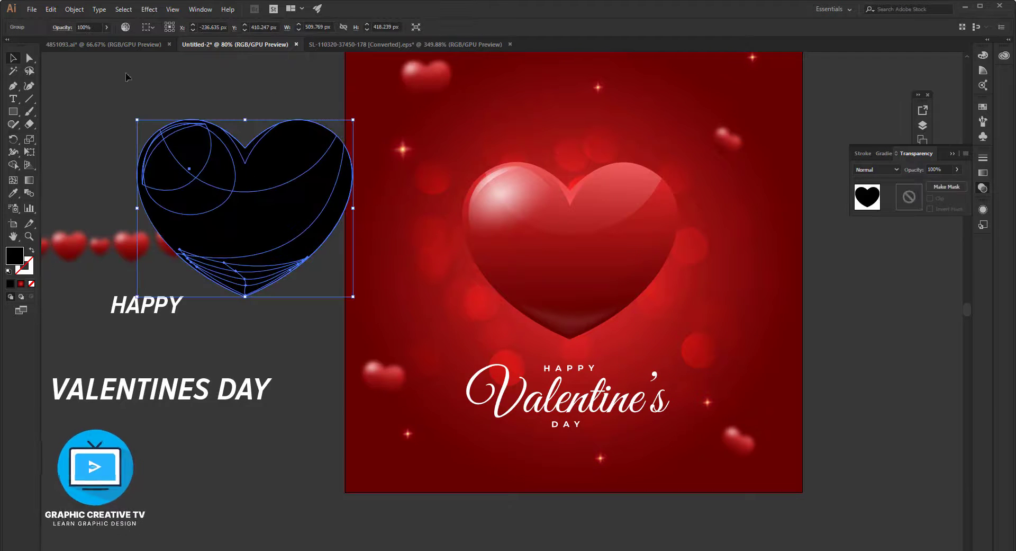
left_click(147, 13)
mouse_move(233, 186)
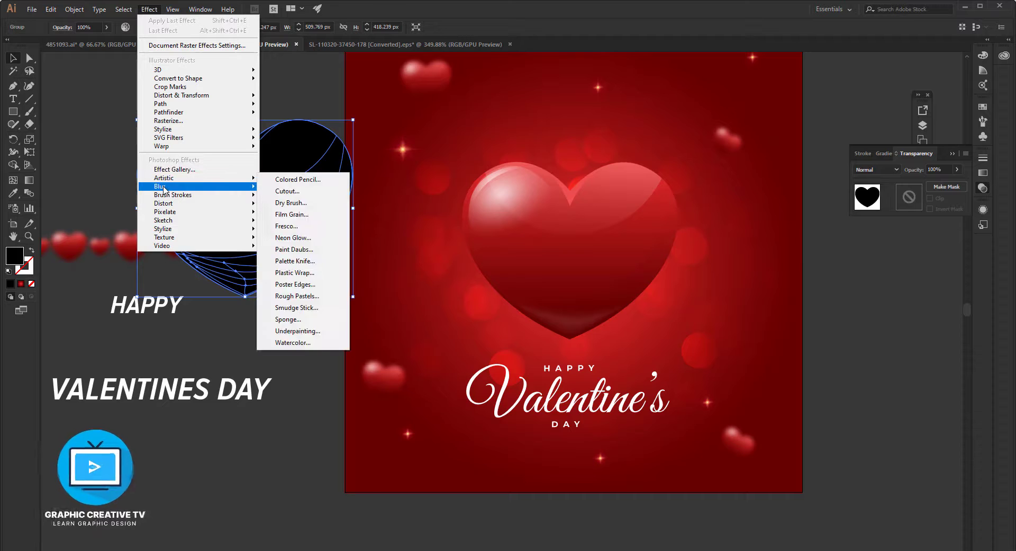
left_click(296, 188)
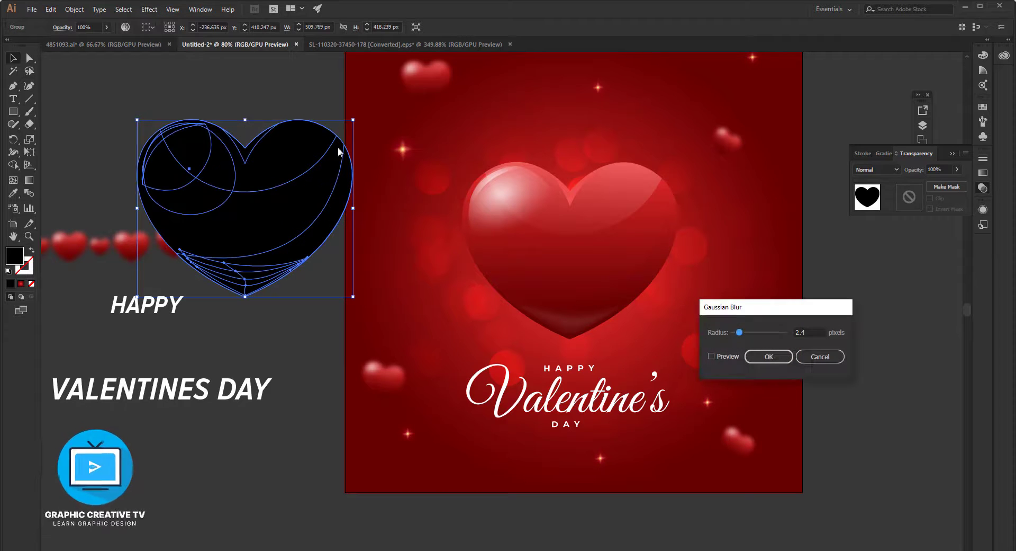
left_click(752, 356)
left_click(830, 363)
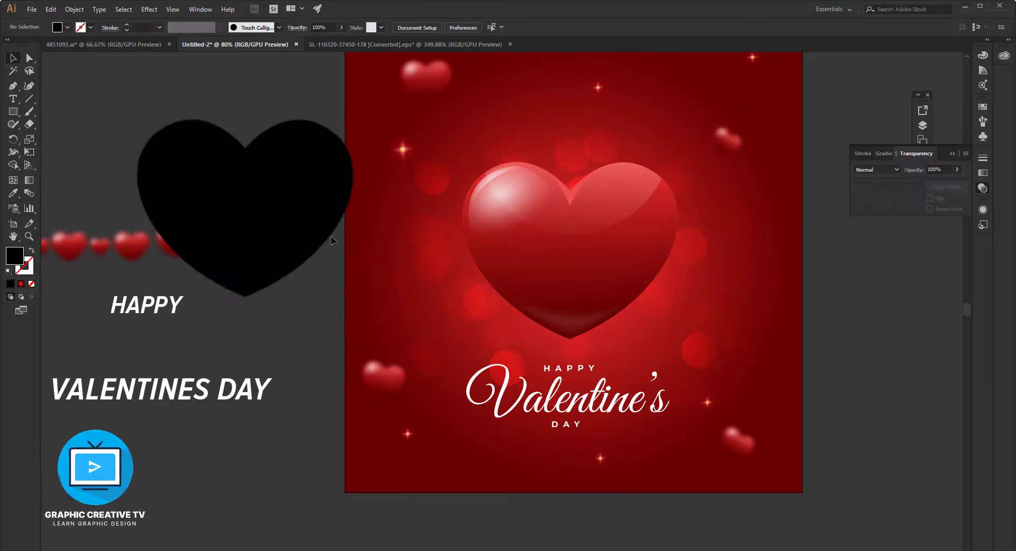
Place the blurred black heart directly behind the large glossy heart on the artboard as its shadow.
left_click(295, 223)
left_click_drag(304, 168, 609, 210)
key("ctrl+bracketleft")
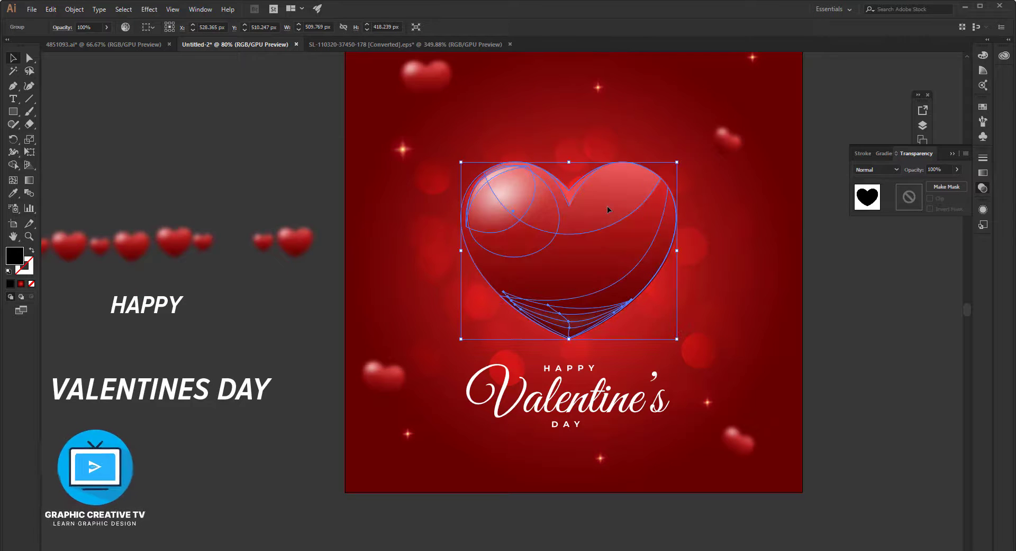
Lower the black shadow heart's opacity to 39% and enlarge it evenly to about 530 × 435 px.
left_click(957, 169)
left_click_drag(958, 182, 952, 184)
left_click_drag(677, 162, 682, 159)
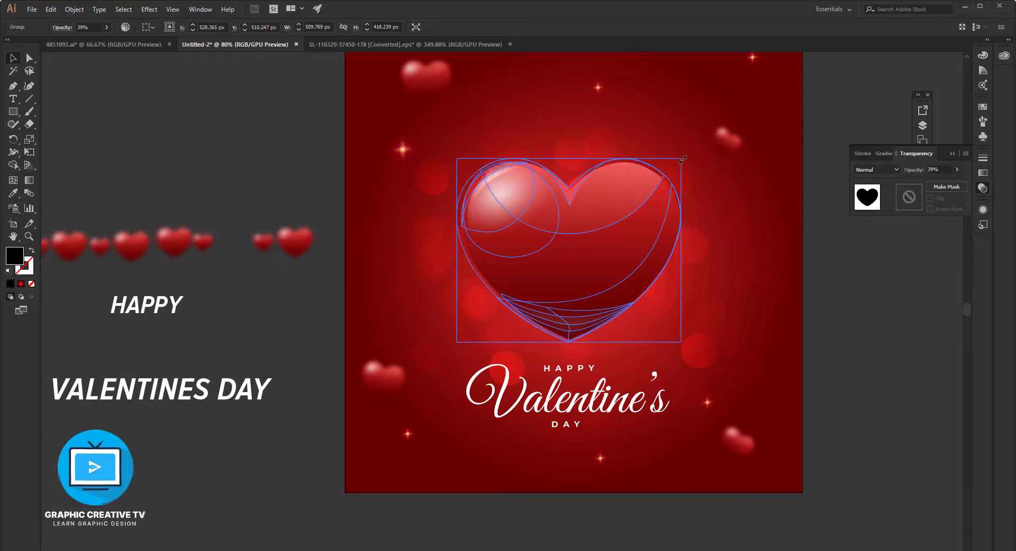
left_click(875, 303)
left_click(579, 187)
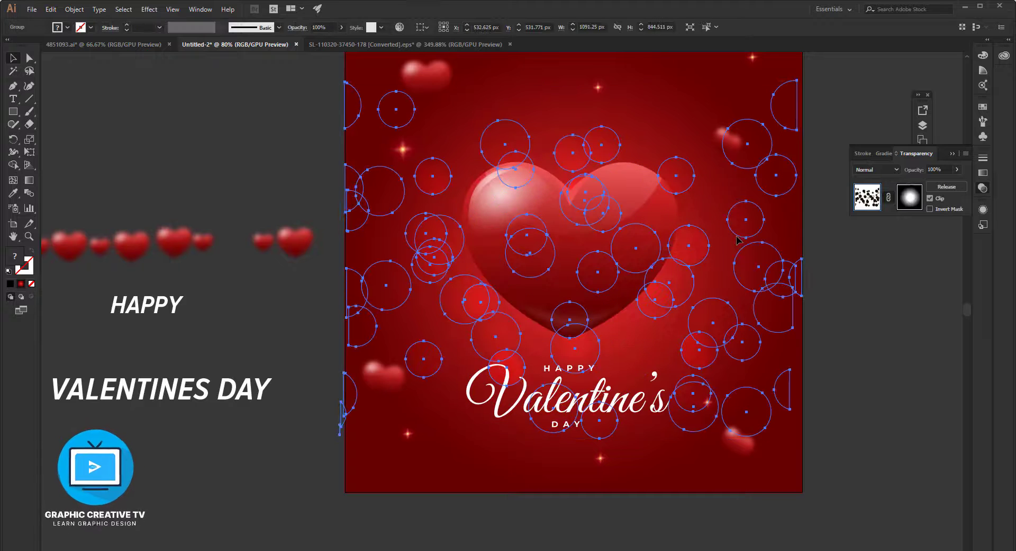
left_click(741, 238)
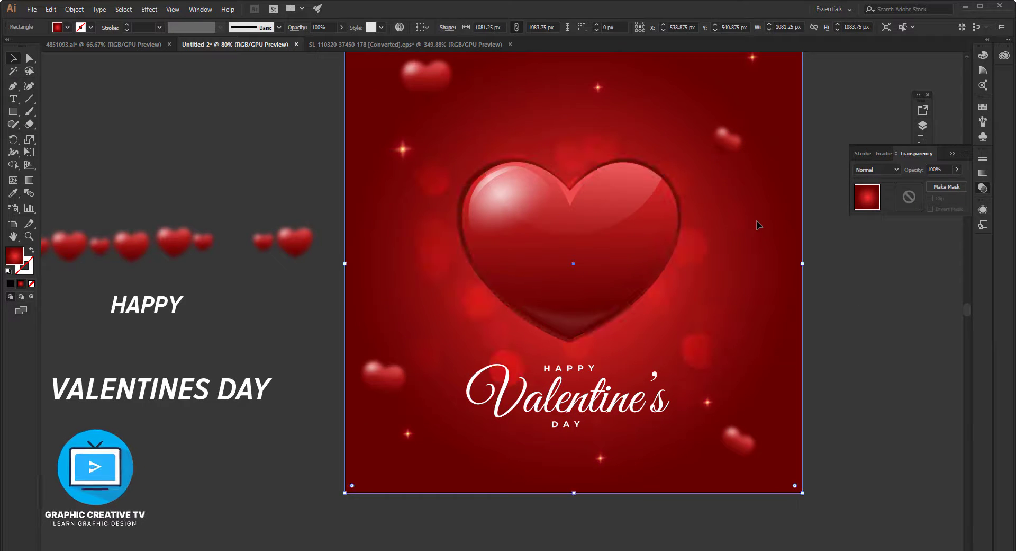
left_click(676, 194)
left_click(853, 271)
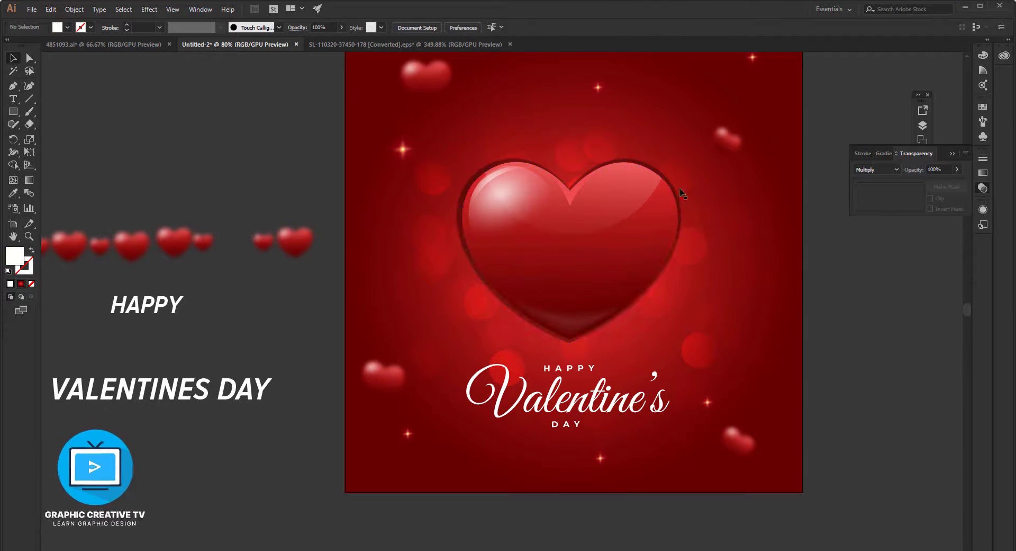
left_click(655, 169)
left_click(850, 266)
Move the large glossy heart down toward the lettering to uncover the white Multiply heart shape behind it.
left_click(486, 169)
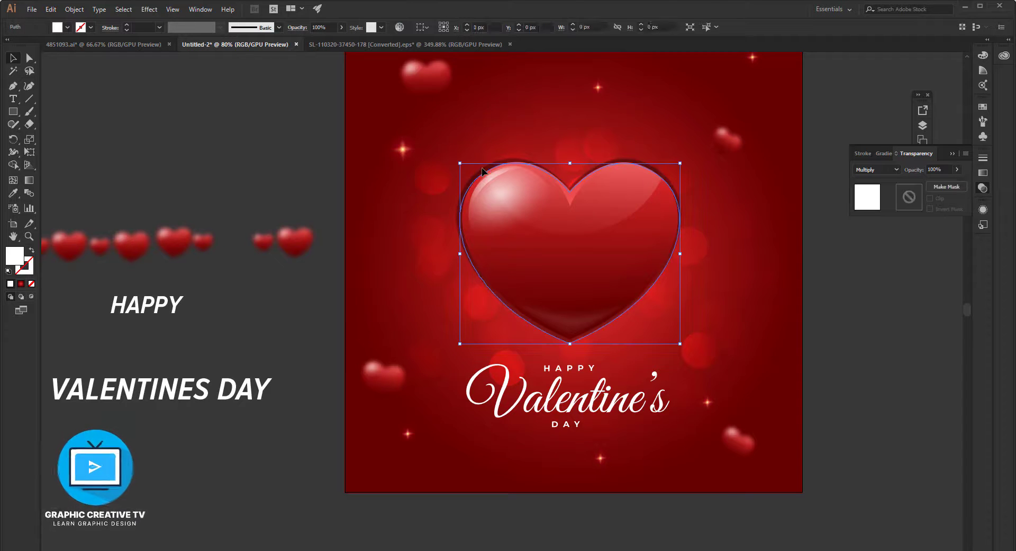
scroll(438, 201, "up", 1)
left_click(309, 181)
left_click(479, 196)
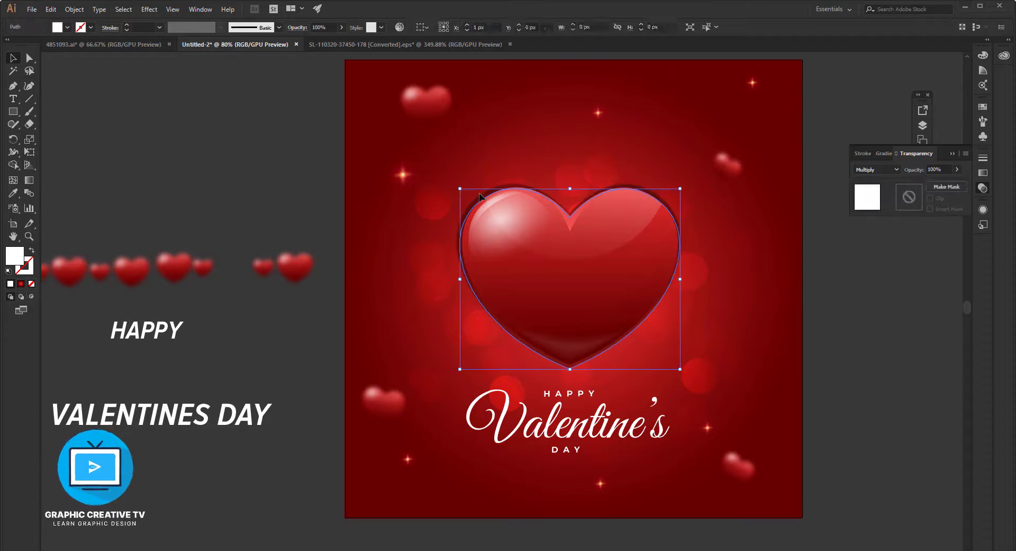
left_click(501, 190)
left_click_drag(510, 208, 563, 309)
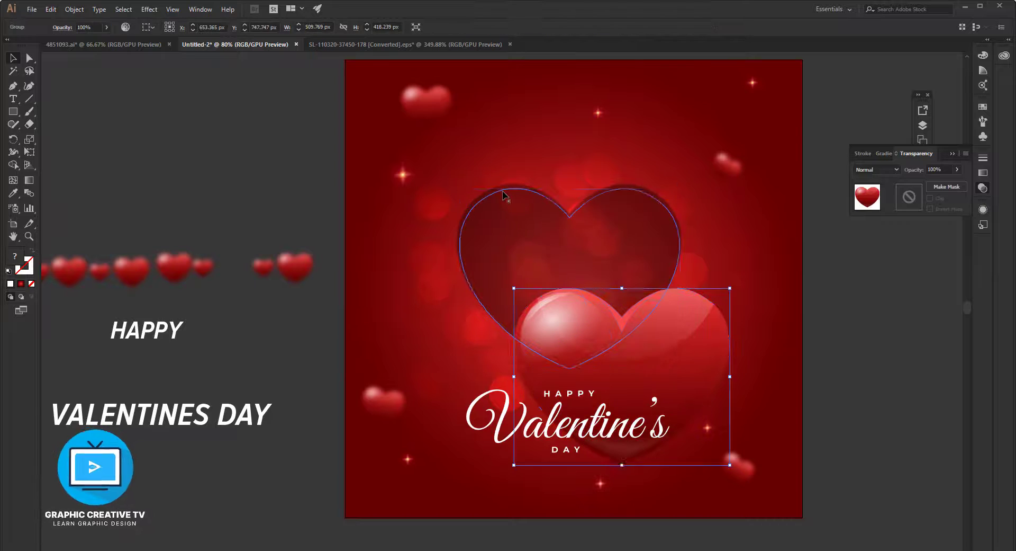
Switch the white heart shape's blend mode to Screen and move the large glossy heart back over it.
left_click(507, 194)
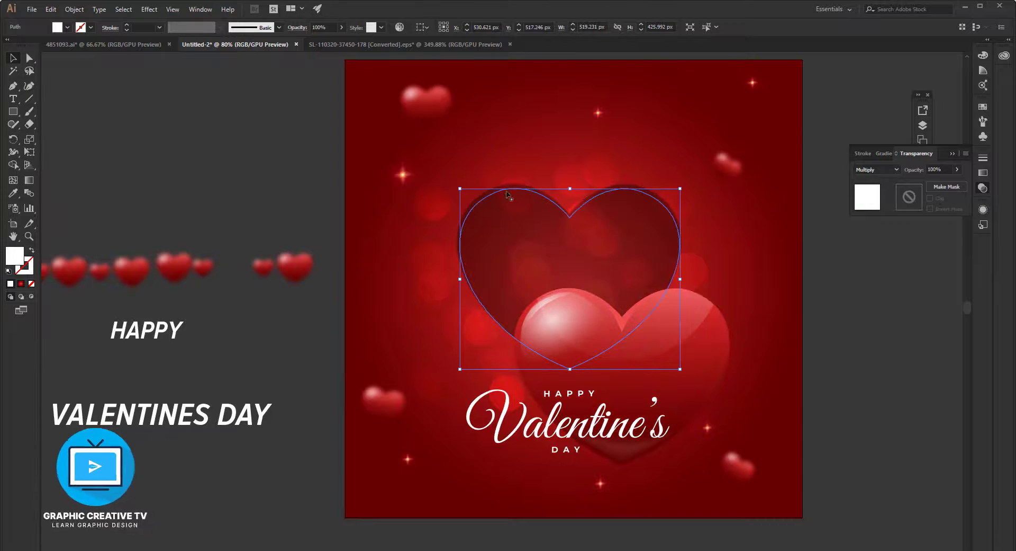
left_click(883, 170)
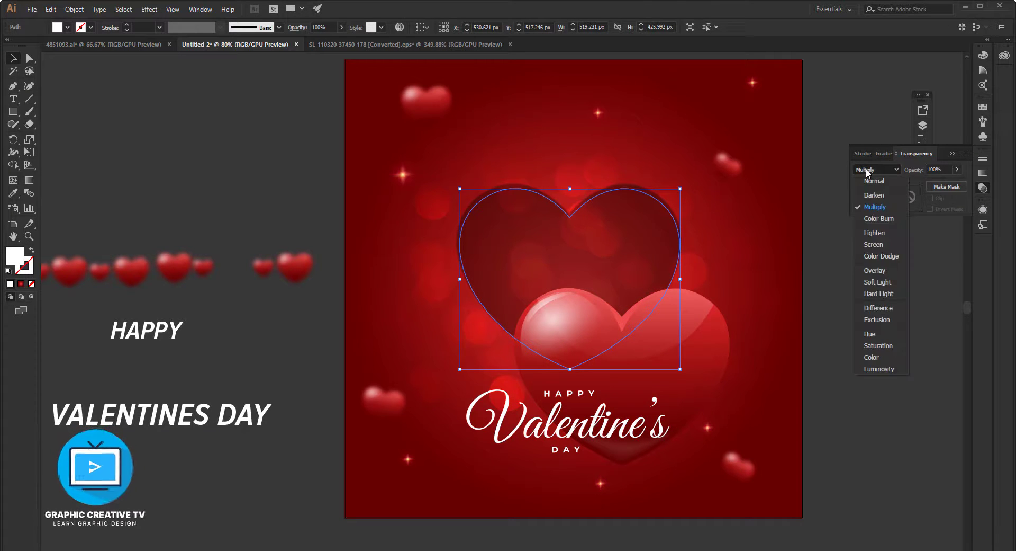
left_click(877, 244)
left_click(860, 290)
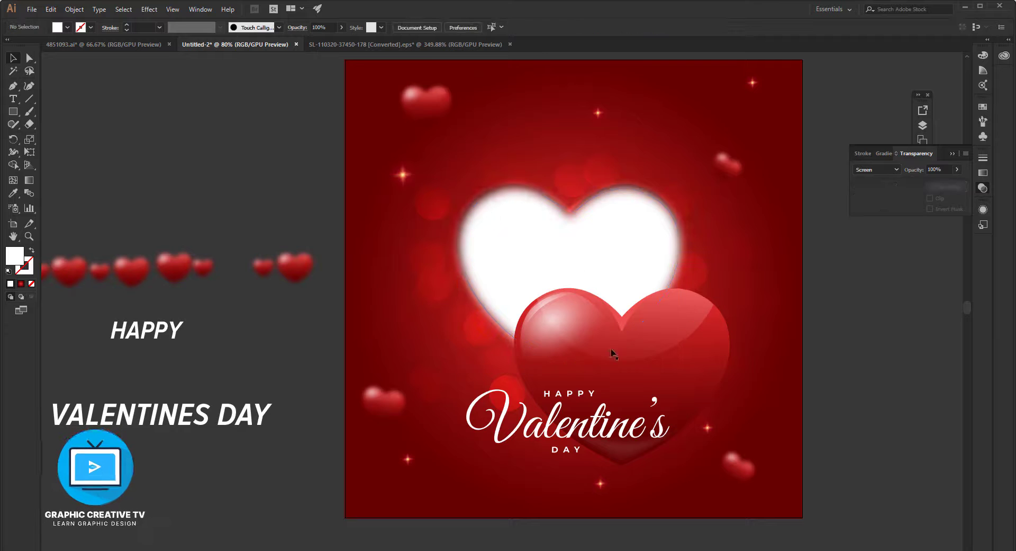
left_click_drag(613, 353, 614, 274)
left_click(827, 362)
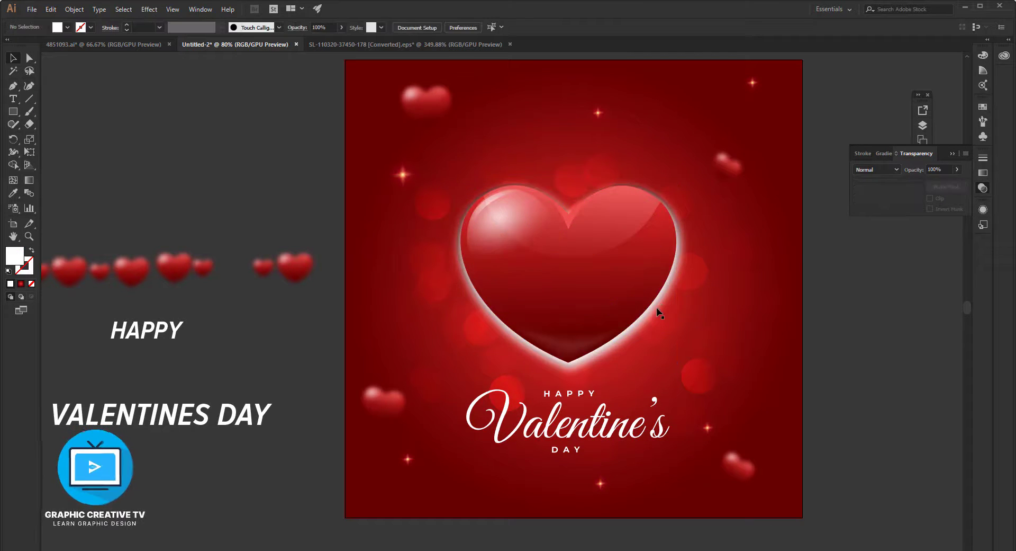
Reduce the opacity of the white Screen heart shape behind the large heart to 40%.
left_click(655, 307)
left_click(959, 170)
left_click_drag(964, 182, 950, 183)
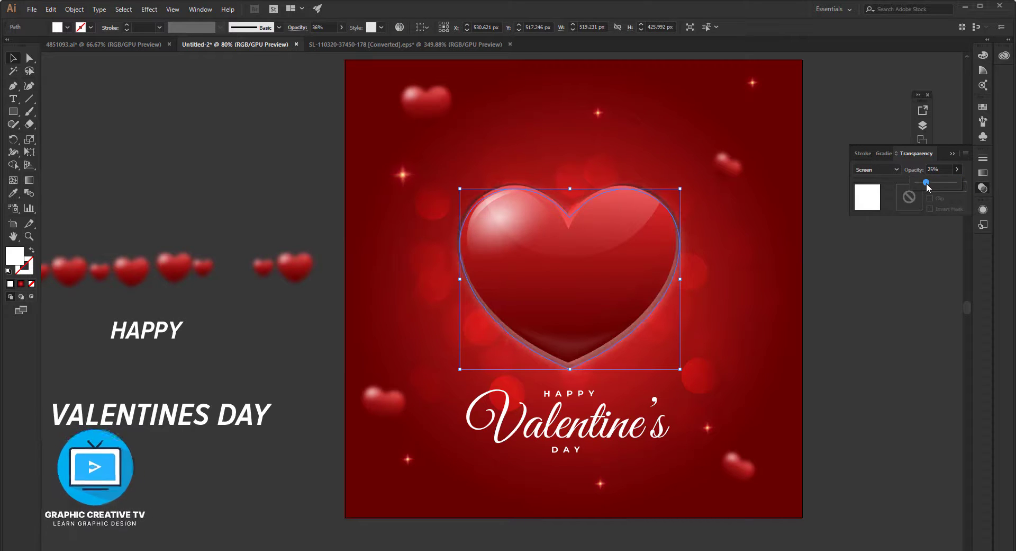
left_click(915, 280)
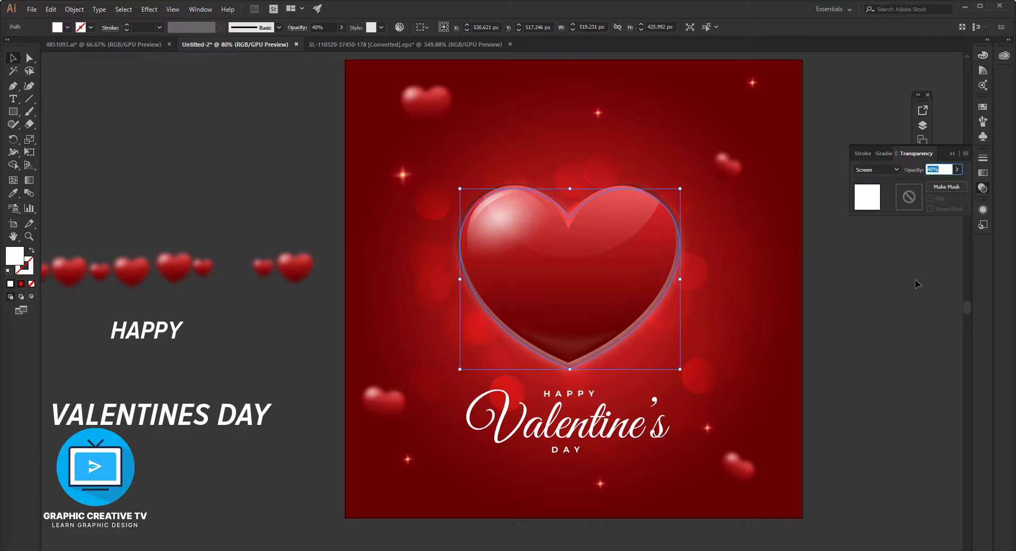
Raise the radius of the white heart shape's second Gaussian Blur to about 78 px.
left_click(983, 210)
scroll(884, 263, "down", 2)
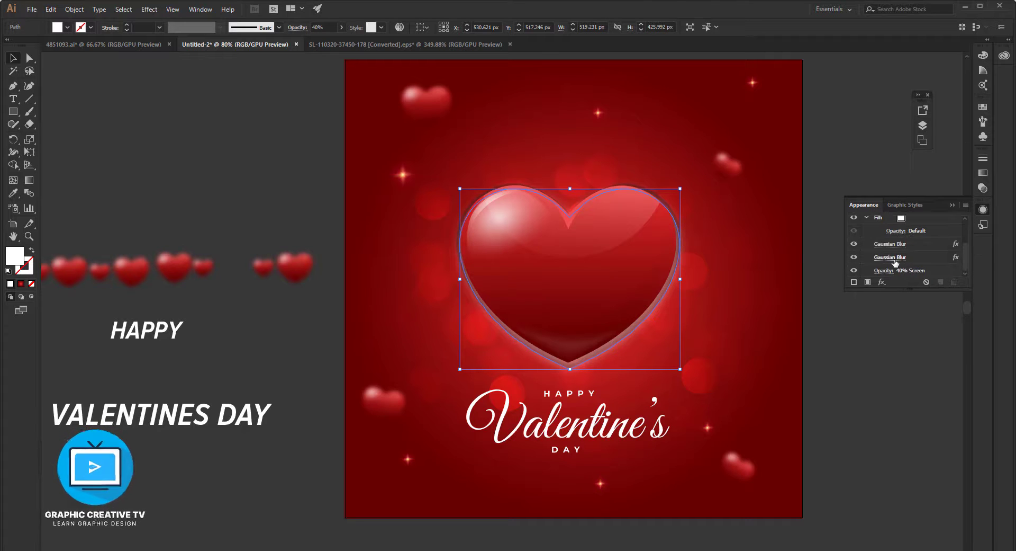
left_click(893, 259)
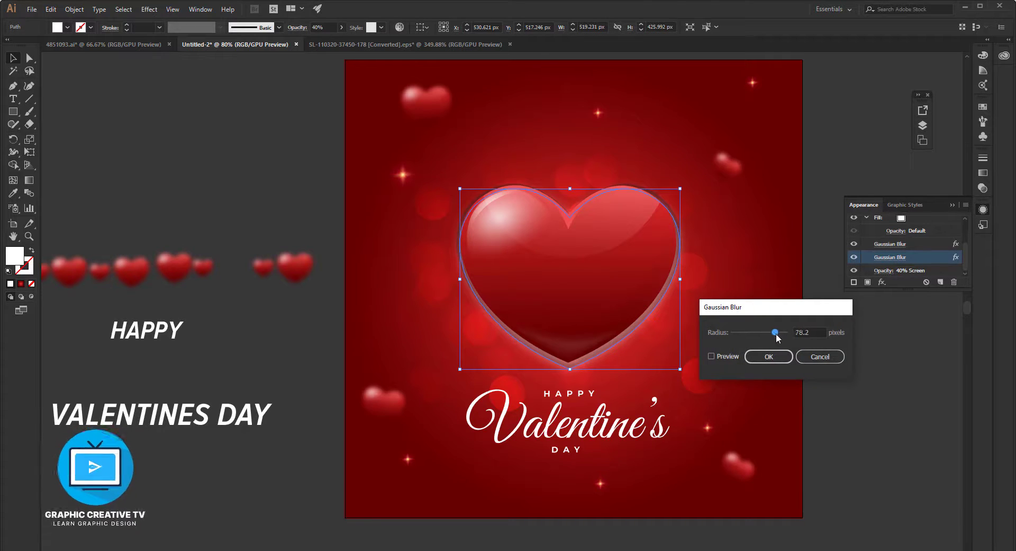
left_click(778, 356)
left_click(872, 359)
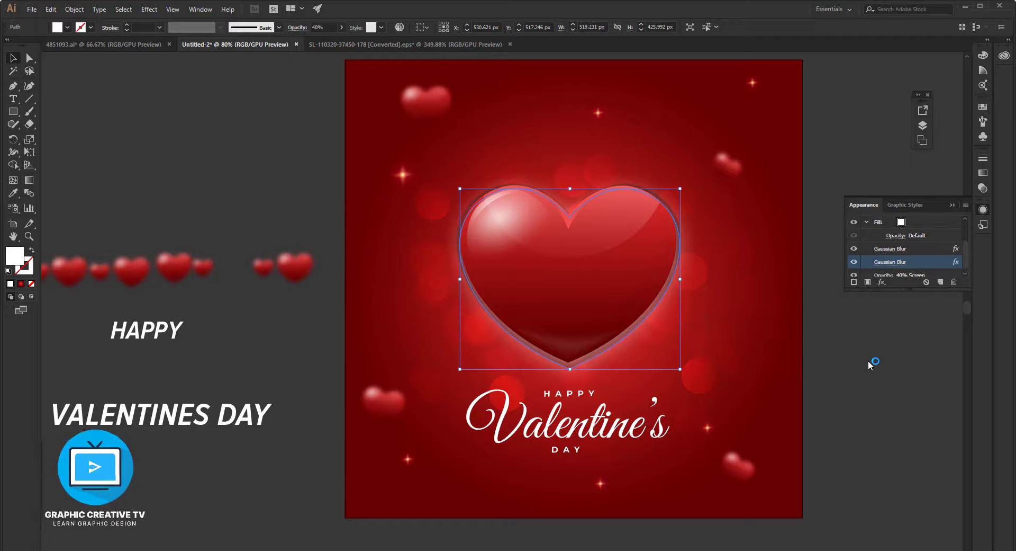
Delete the white glow heart shape behind the large glossy heart.
left_click(684, 239)
key("Delete")
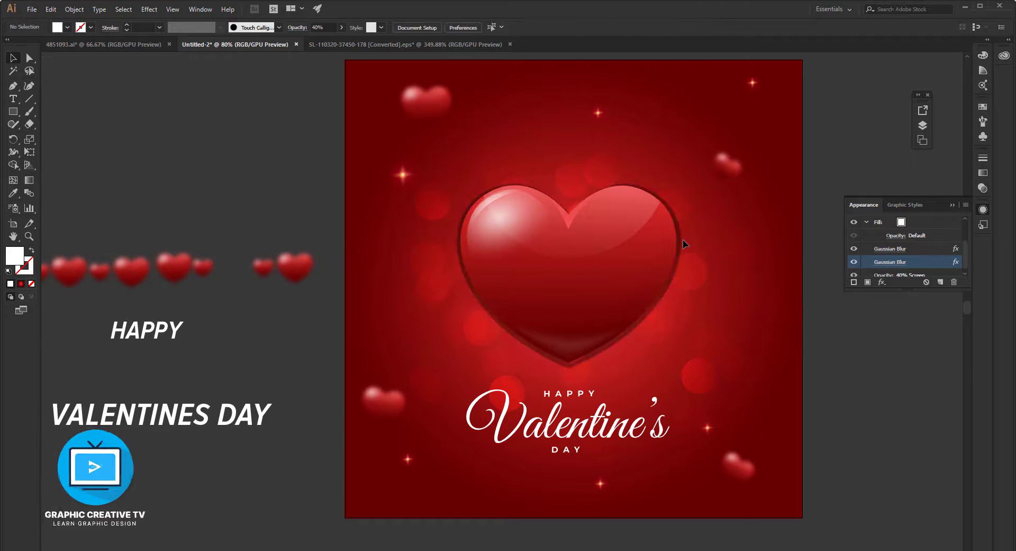
Soften the black shadow heart by setting its Gaussian Blur radius to about 32 px.
left_click(681, 239)
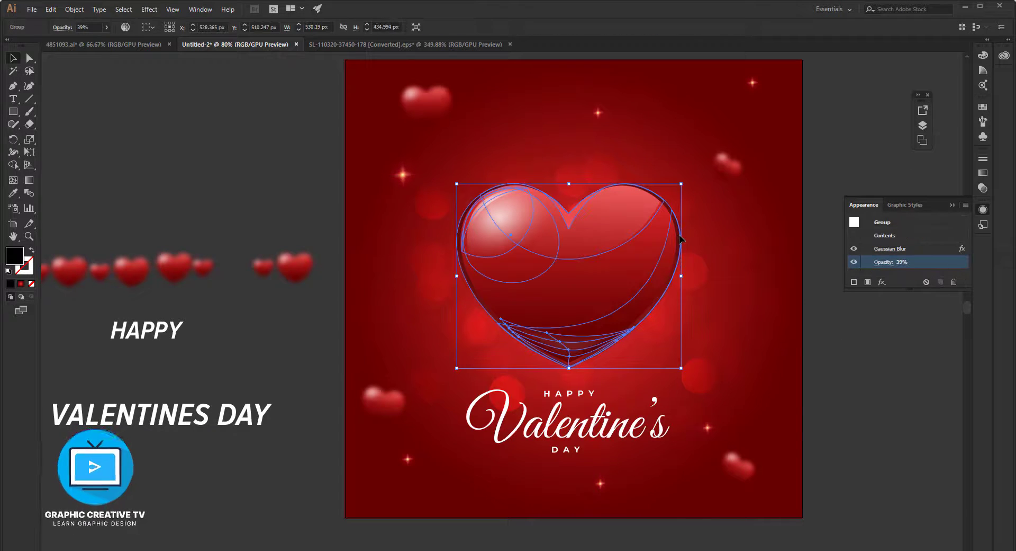
left_click(891, 249)
left_click_drag(778, 332, 765, 334)
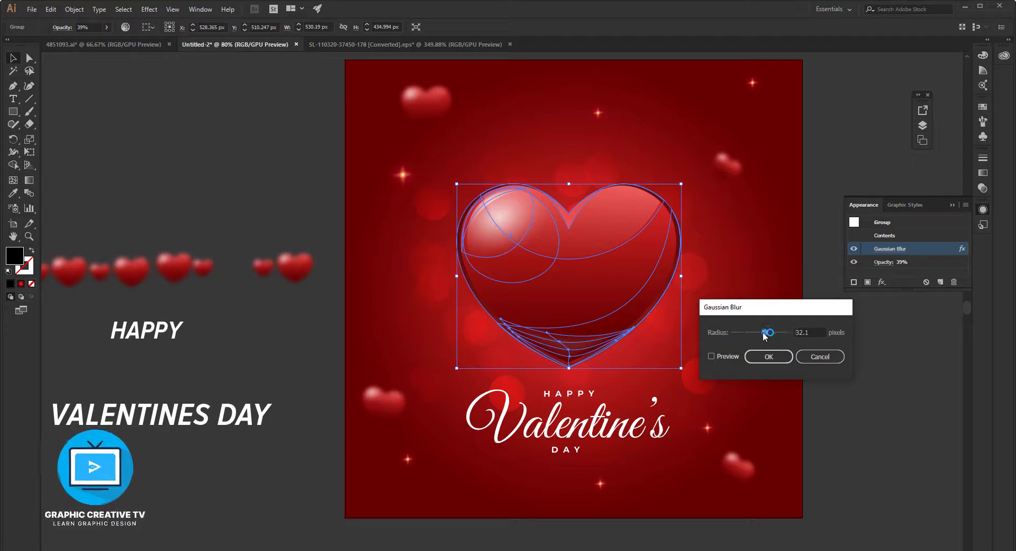
left_click(769, 356)
left_click(868, 376)
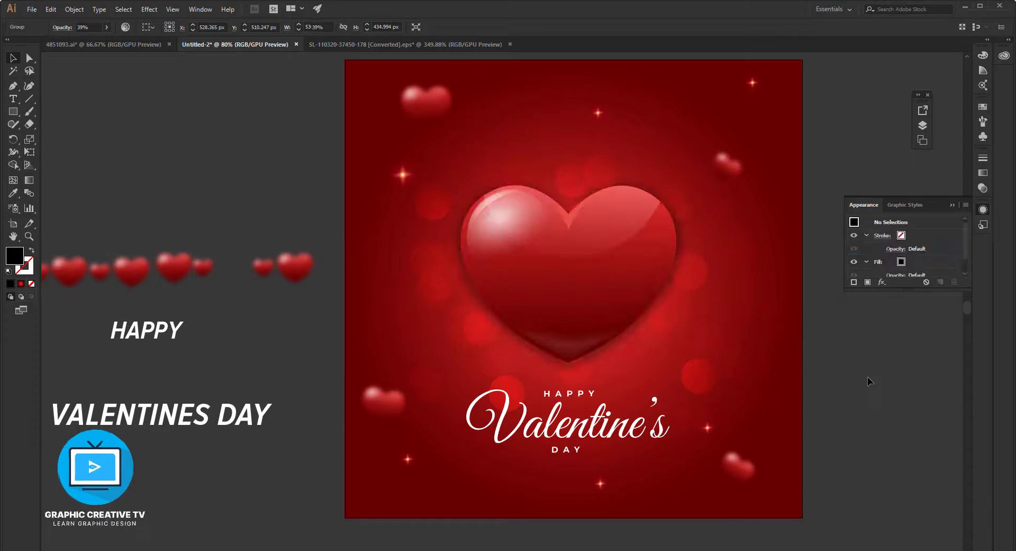
Shrink the black shadow heart slightly so it sits closer to the large heart's outline.
left_click(666, 204)
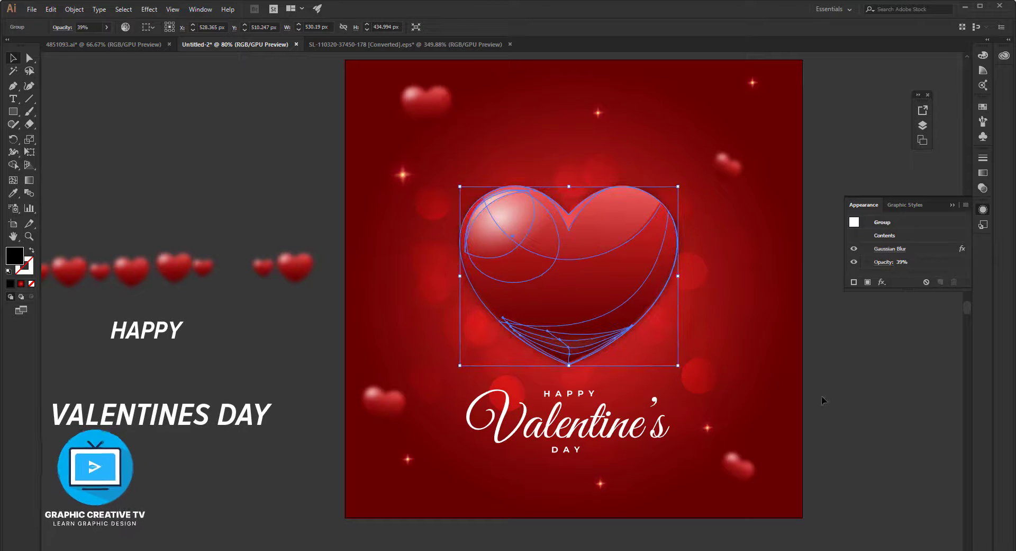
left_click(861, 389)
left_click(633, 282)
left_click(706, 291)
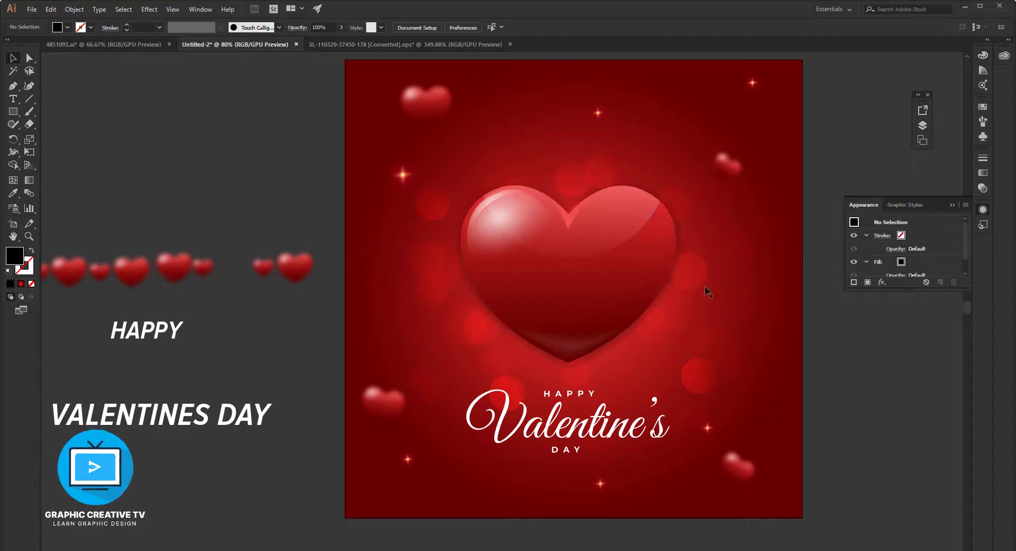
Nudge the small blurred heart in the artboard's lower left area slightly further left.
left_click(389, 408)
scroll(569, 291, "up", 2)
left_click(611, 323)
scroll(611, 322, "down", 2)
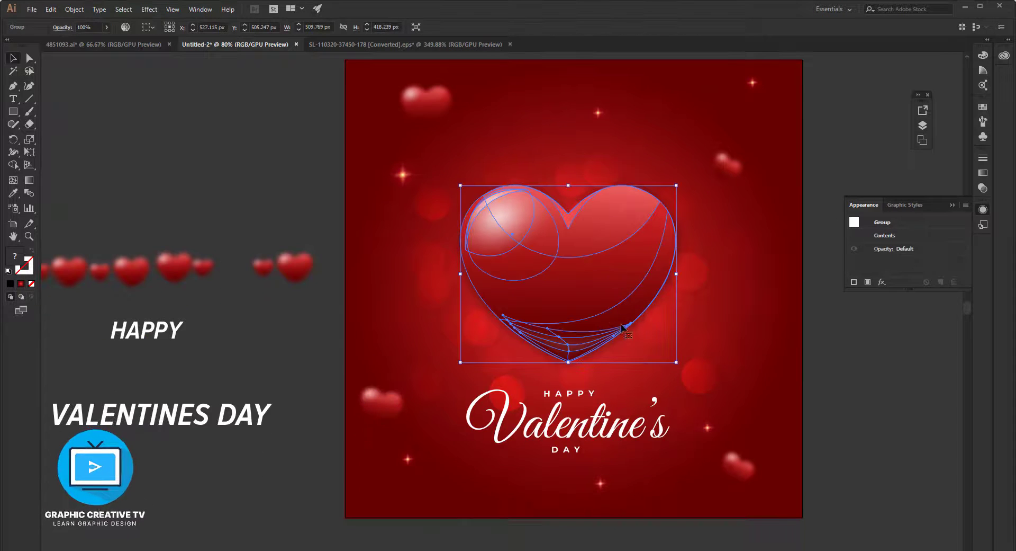
left_click(763, 326)
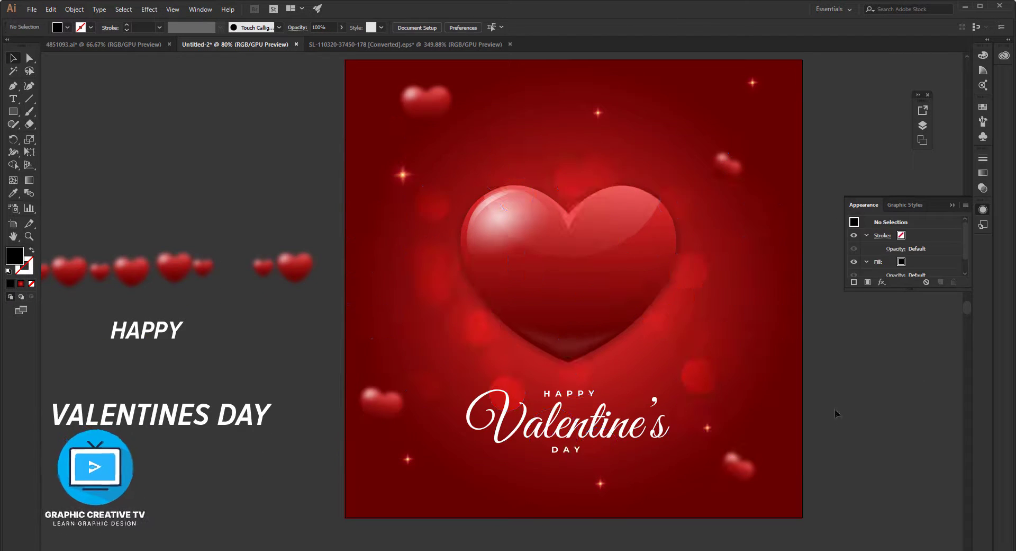
Move the masked group of blurred background circles up and away from the script lettering.
left_click(250, 413)
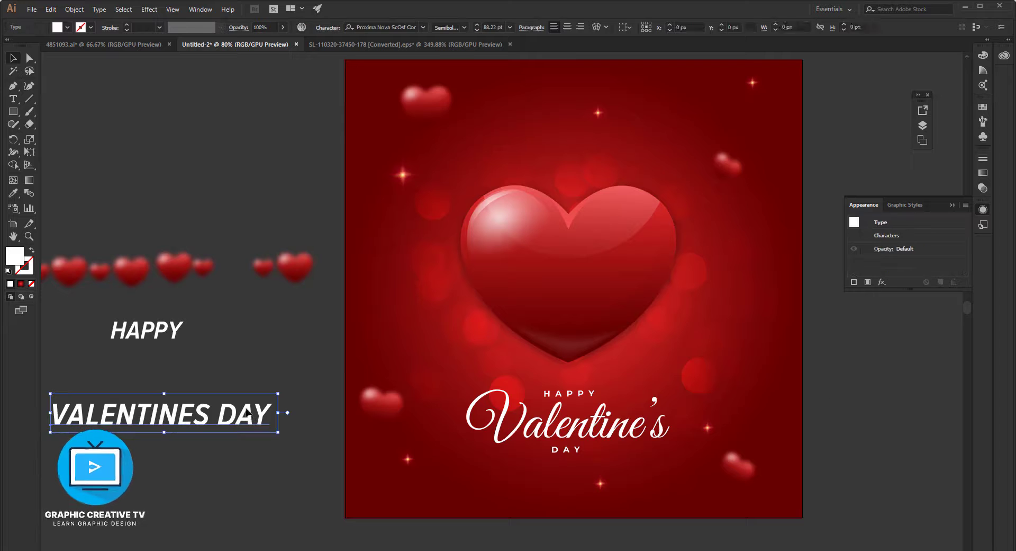
left_click(511, 373)
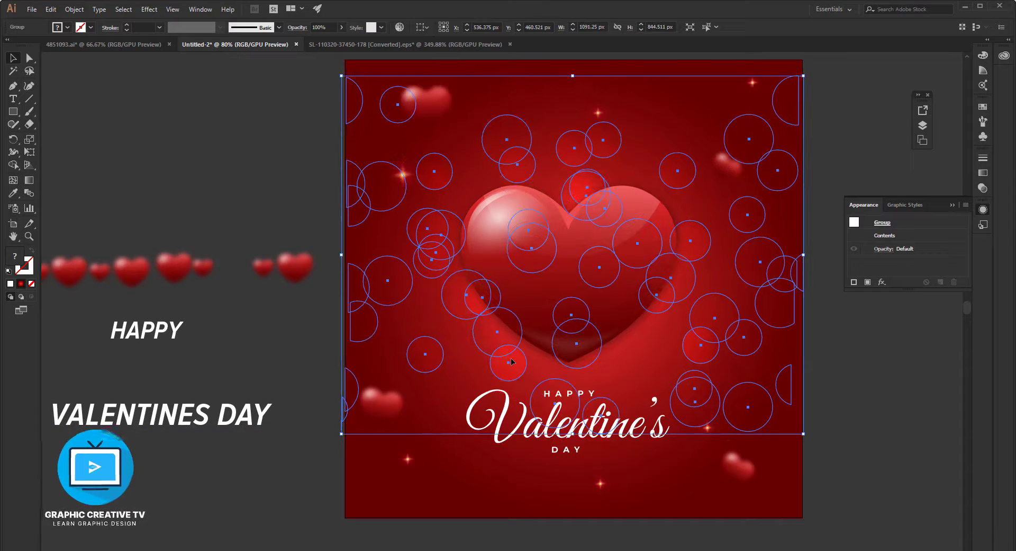
left_click(869, 450)
Nudge the white script lettering group down by 3 px.
scroll(868, 450, "down", 3)
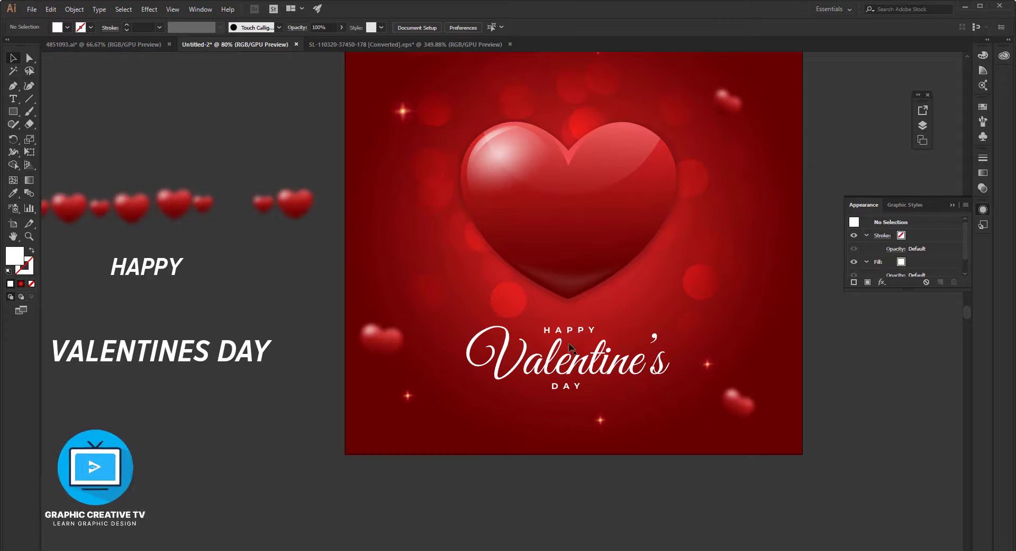
scroll(570, 346, "up", 1)
left_click(571, 356)
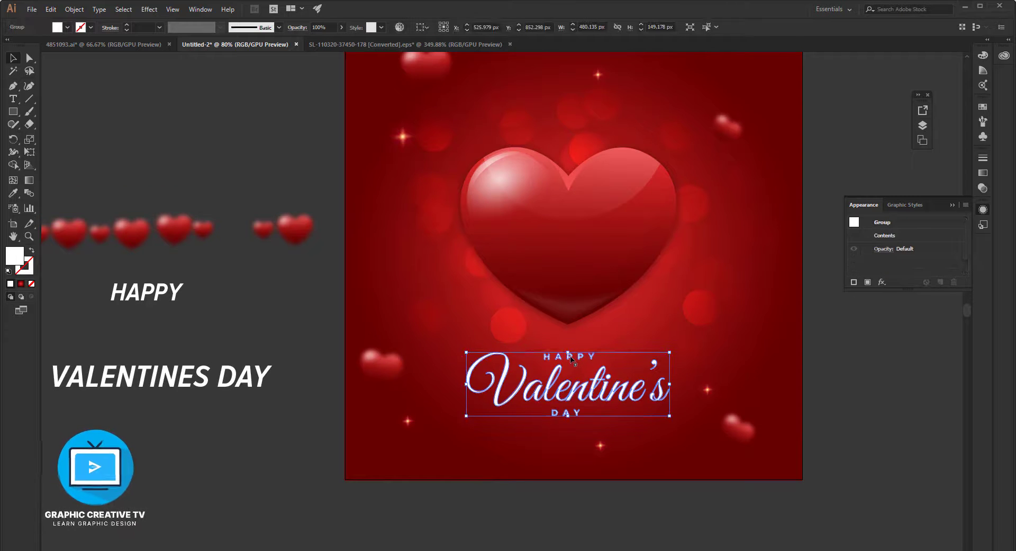
scroll(666, 364, "up", 2)
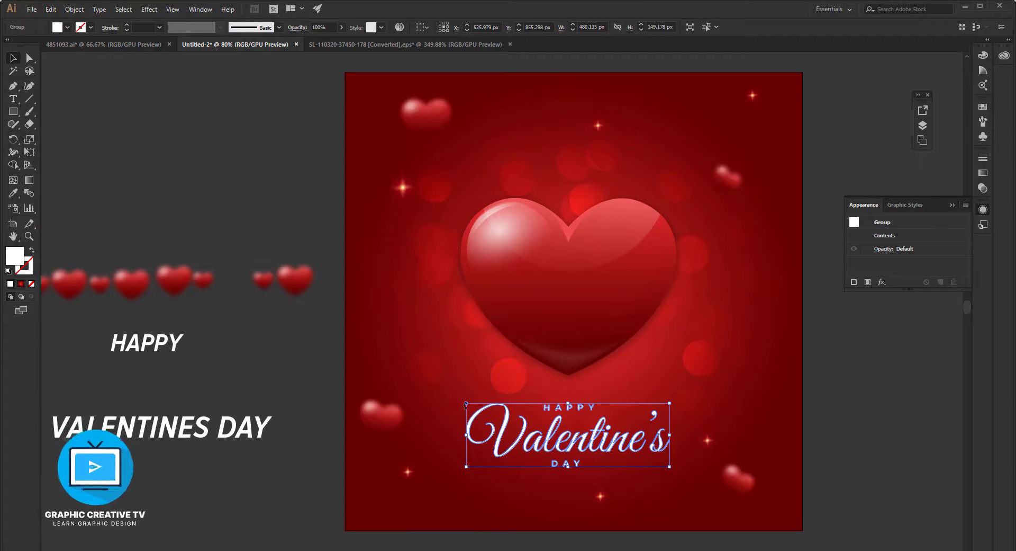
Select the row of small hearts beside the artboard and move it away from the single larger heart.
scroll(589, 466, "down", 2)
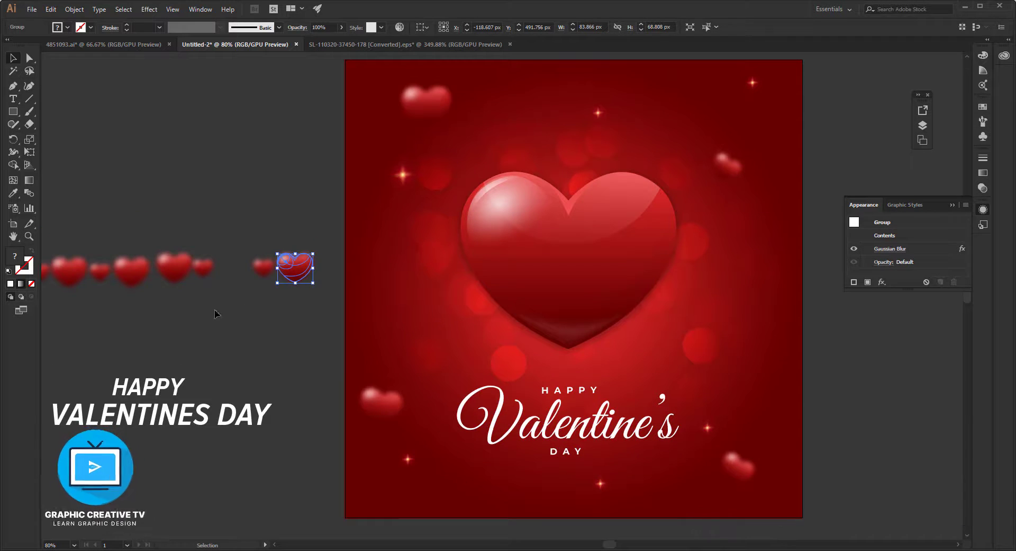
left_click_drag(381, 343, 716, 313)
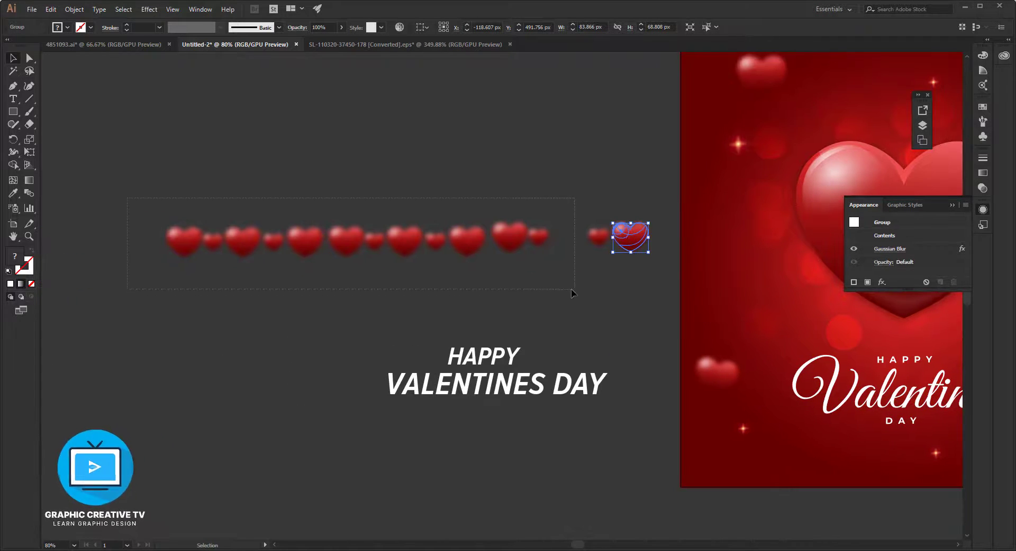
left_click_drag(572, 289, 572, 289)
left_click_drag(538, 237, 446, 253)
left_click(464, 255)
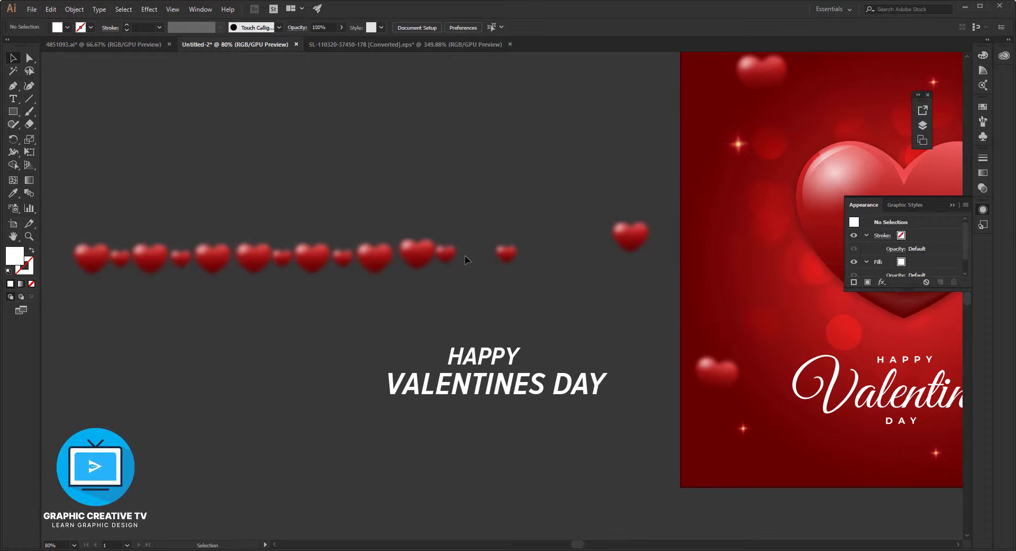
Delete the stray small hearts and the misaligned large heart at the right end of the row.
left_click(501, 254)
key("Delete")
left_click(423, 260)
key("Delete")
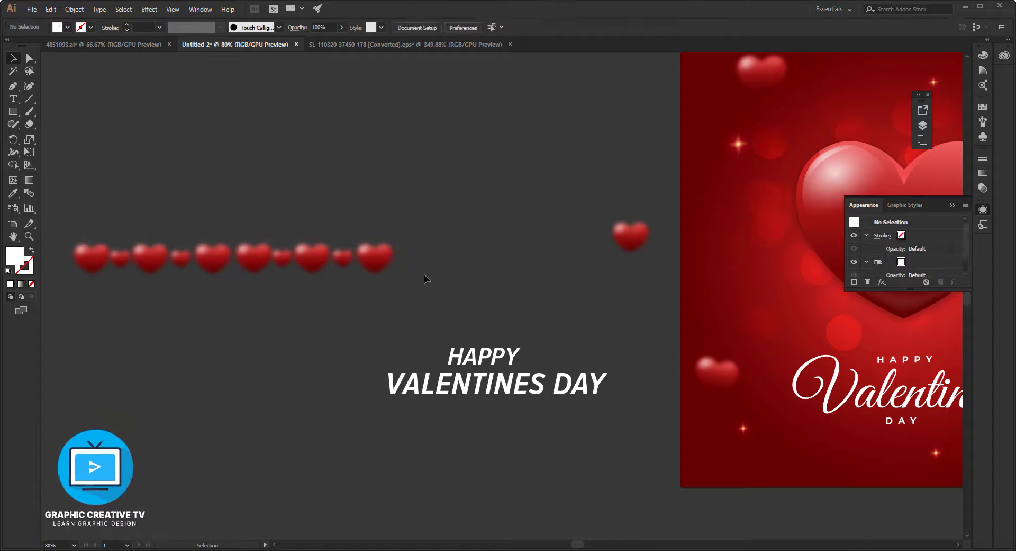
Group the remaining row of hearts, shrink it to about 482 px wide and place it in the artboard's lower left area.
left_click_drag(76, 288, 71, 287)
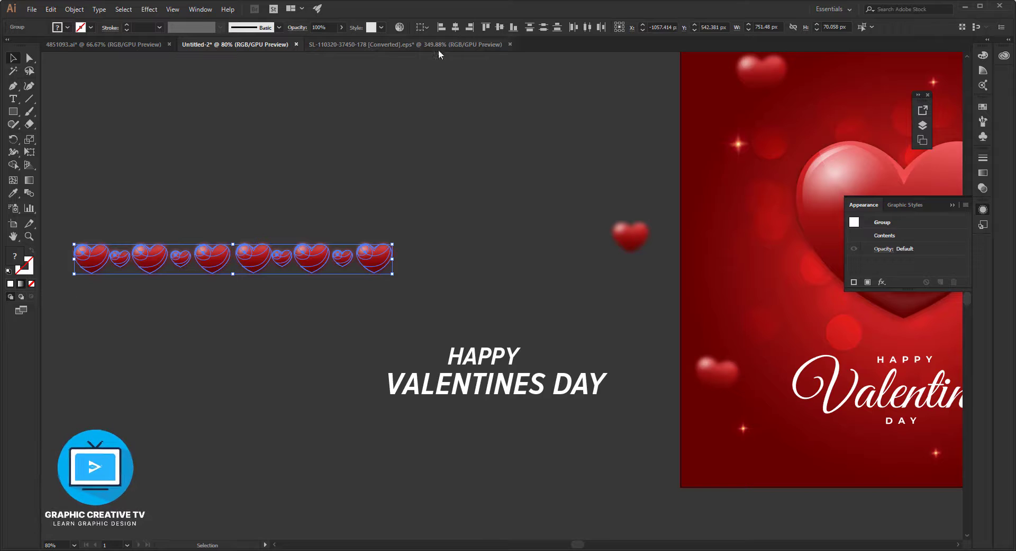
left_click_drag(373, 262, 944, 474)
left_click_drag(871, 417, 441, 311)
mouse_move(527, 368)
left_mouse_down()
mouse_move(572, 364)
mouse_move(530, 351)
mouse_move(531, 364)
mouse_move(542, 363)
left_mouse_up()
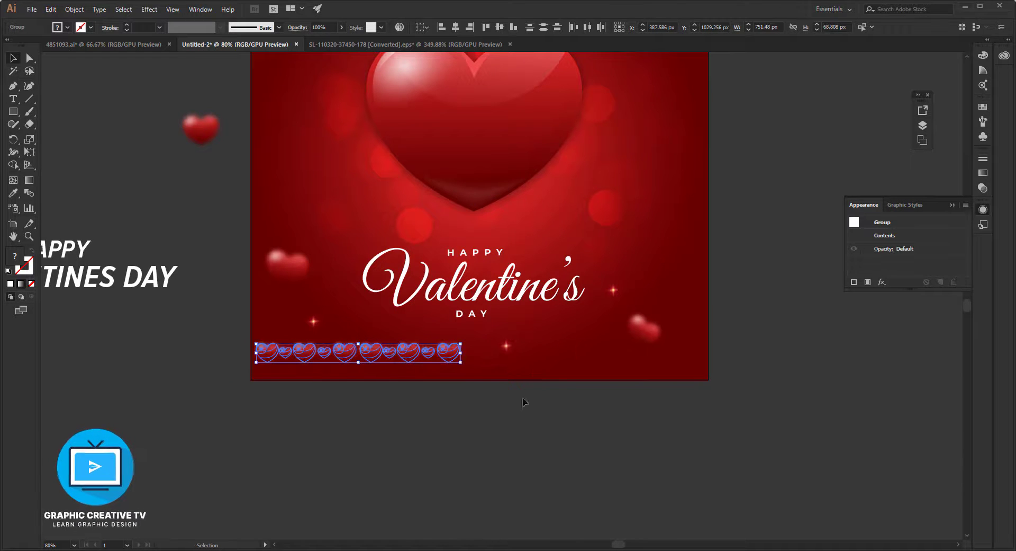
left_click(510, 436)
Duplicate the heart row to the right of the original and move the overlapping blurred heart up, clear of it.
left_click_drag(454, 355, 688, 346)
key("ctrl+z")
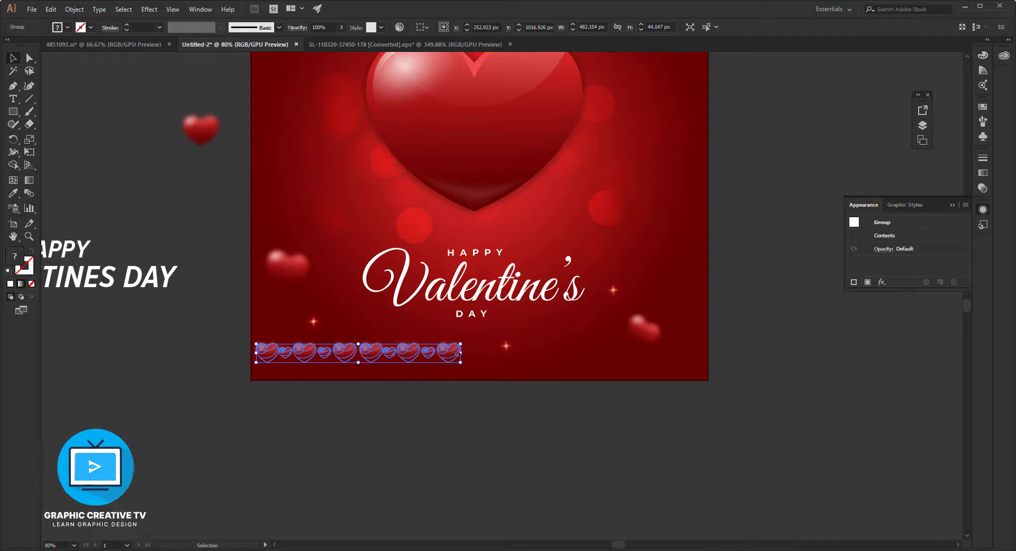
left_click_drag(455, 354, 667, 350)
left_click(660, 418)
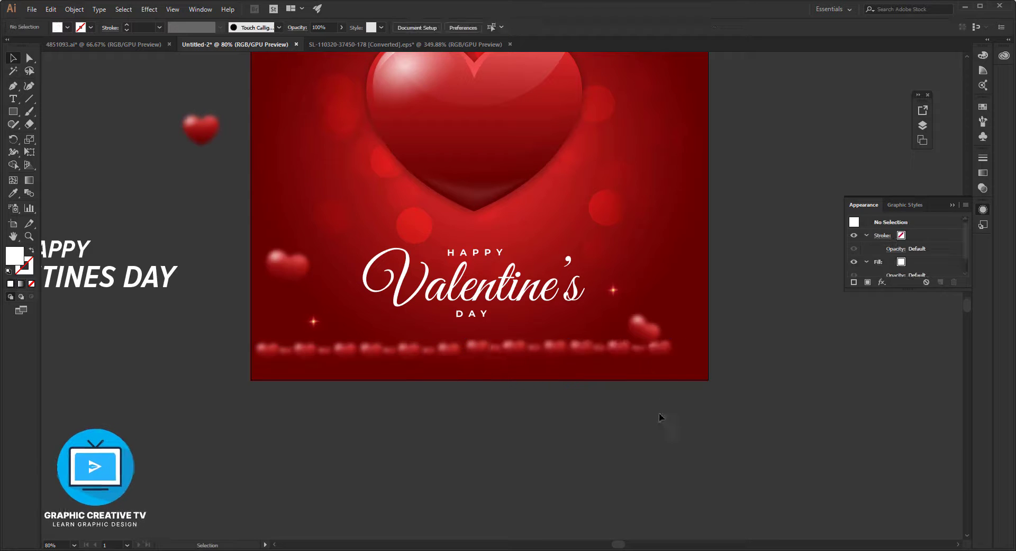
scroll(660, 417, "up", 3)
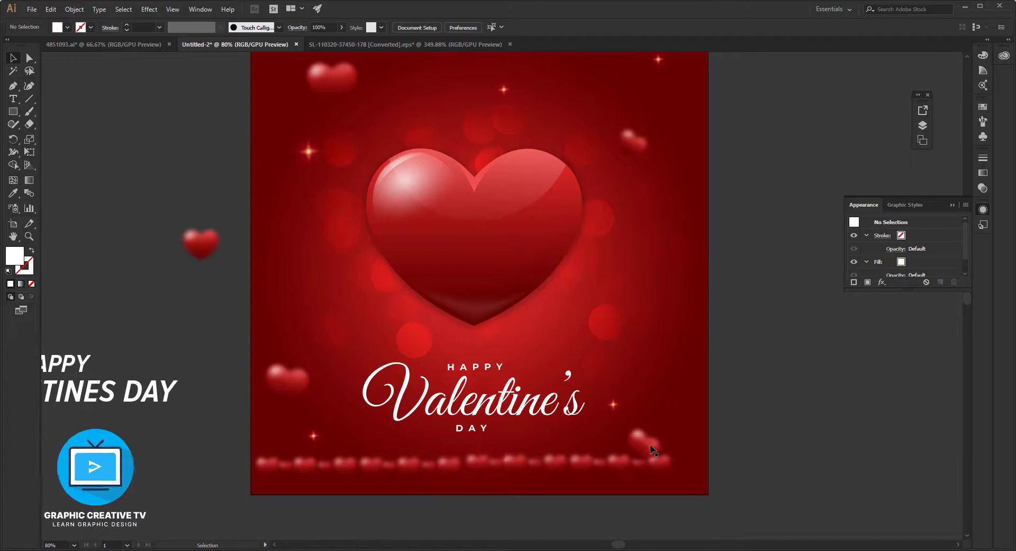
left_click_drag(651, 447, 668, 299)
Scale both heart rows together to about 1063 px wide and align their bottom edges as one group.
left_click(555, 463)
left_click(448, 464, "shift")
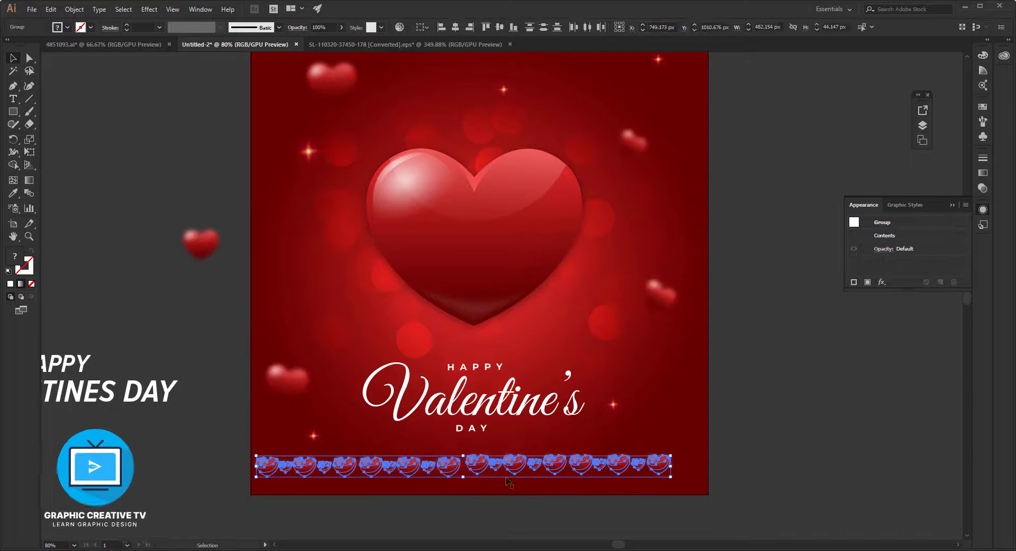
left_click_drag(671, 476, 715, 492)
key("ctrl+z")
left_click_drag(671, 455, 706, 435)
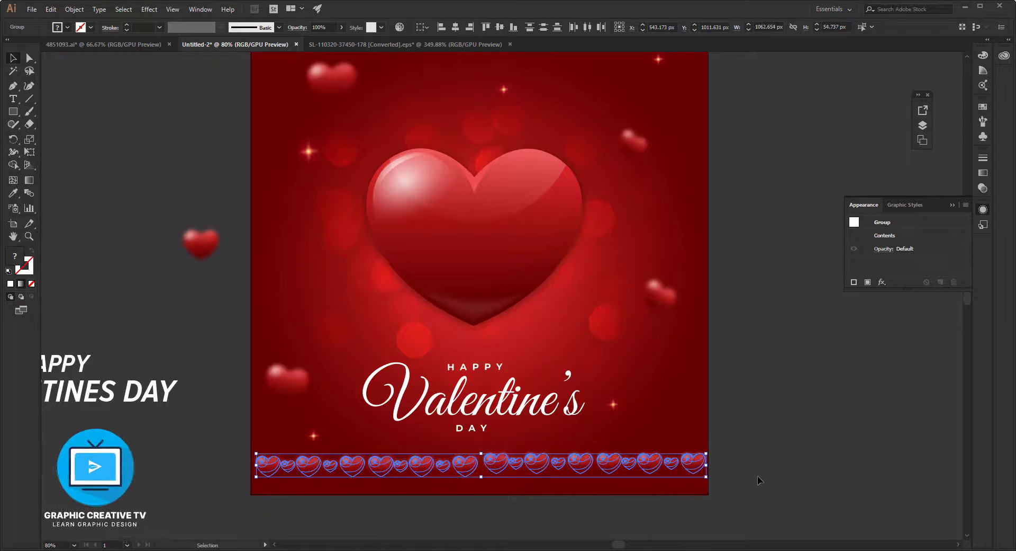
left_click(512, 27)
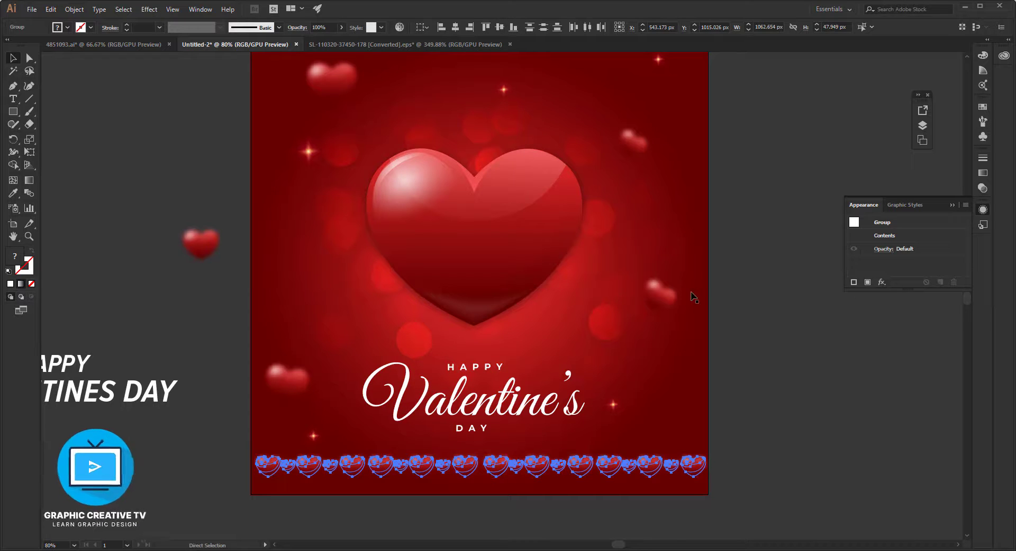
Lower the heart border's opacity to 31% and nudge the border slightly.
left_click(342, 27)
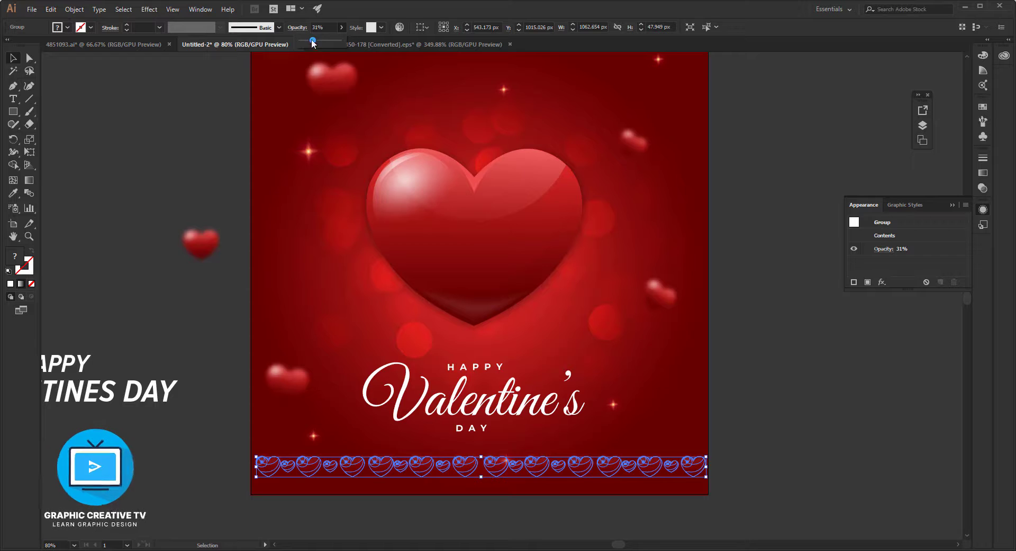
left_click(811, 412)
left_click(812, 412)
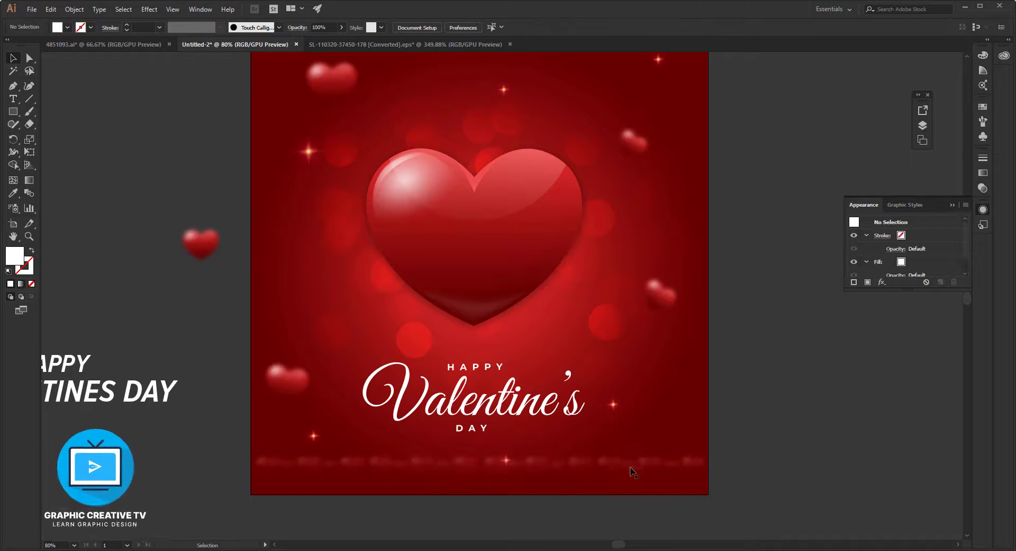
left_click_drag(610, 464, 604, 466)
scroll(608, 467, "up", 1)
left_click(767, 415)
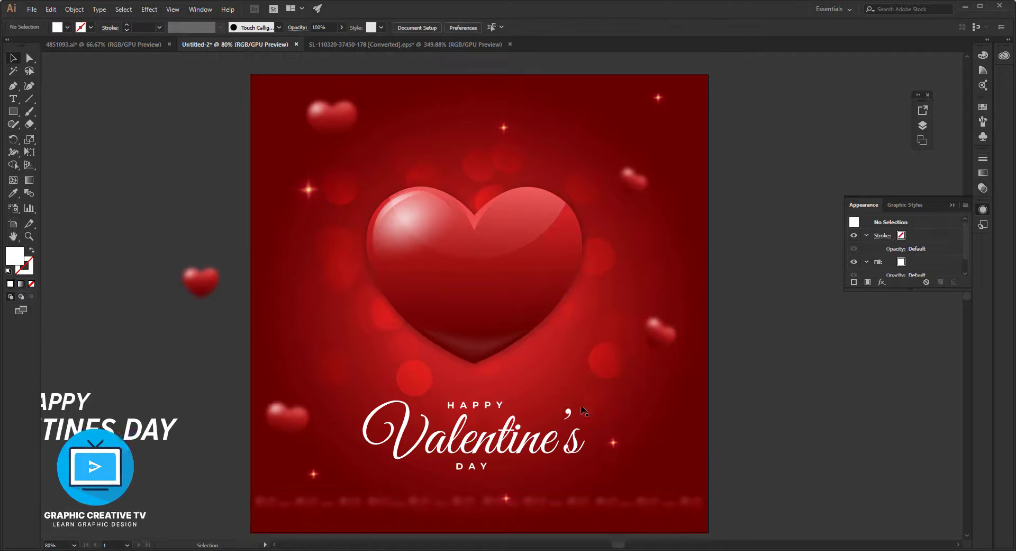
Add a tiny sparkle near the artboard's lower right corner, over the faded heart border.
scroll(581, 399, "up", 3)
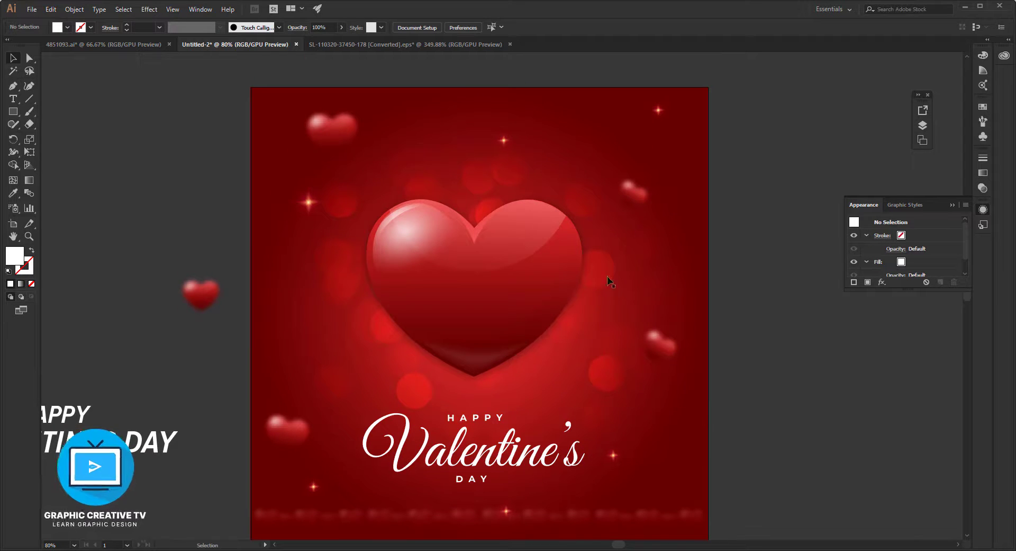
scroll(561, 182, "down", 3)
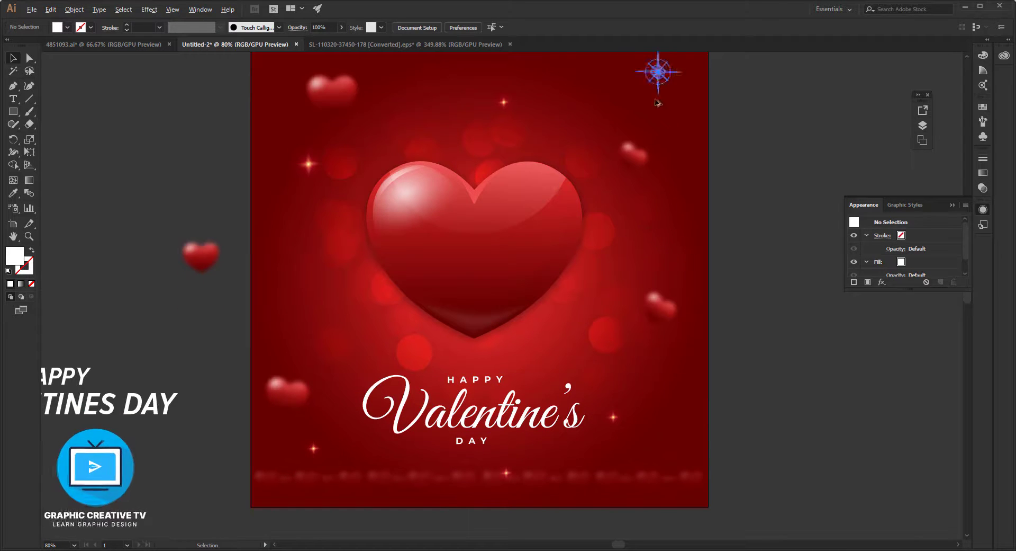
left_click(680, 482)
left_click_drag(704, 462, 687, 486)
left_click(748, 462)
left_click(680, 484)
key("ctrl+2")
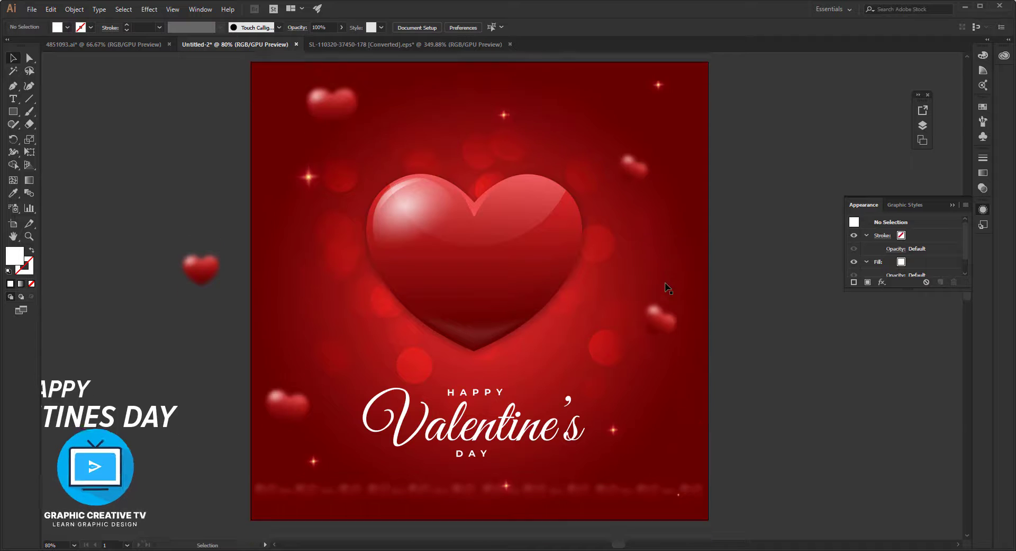
Delete the leftover heart and the plain HAPPY VALENTINES DAY text beside the artboard.
left_click(199, 265)
key("Delete")
left_click_drag(141, 360, 453, 286)
left_click_drag(211, 236, 272, 474)
key("Delete")
key("f")
key("f")
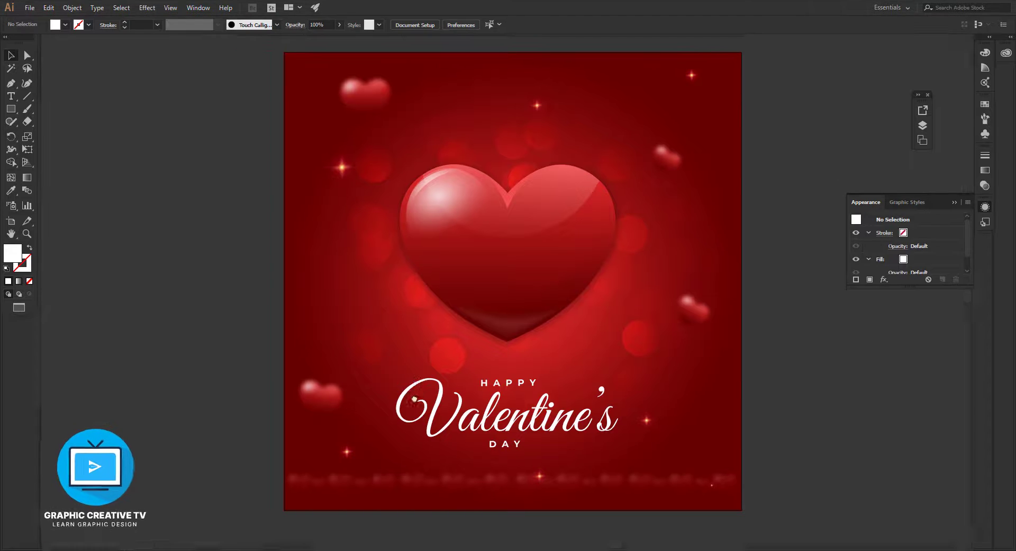
key("f")
scroll(672, 374, "down", 2)
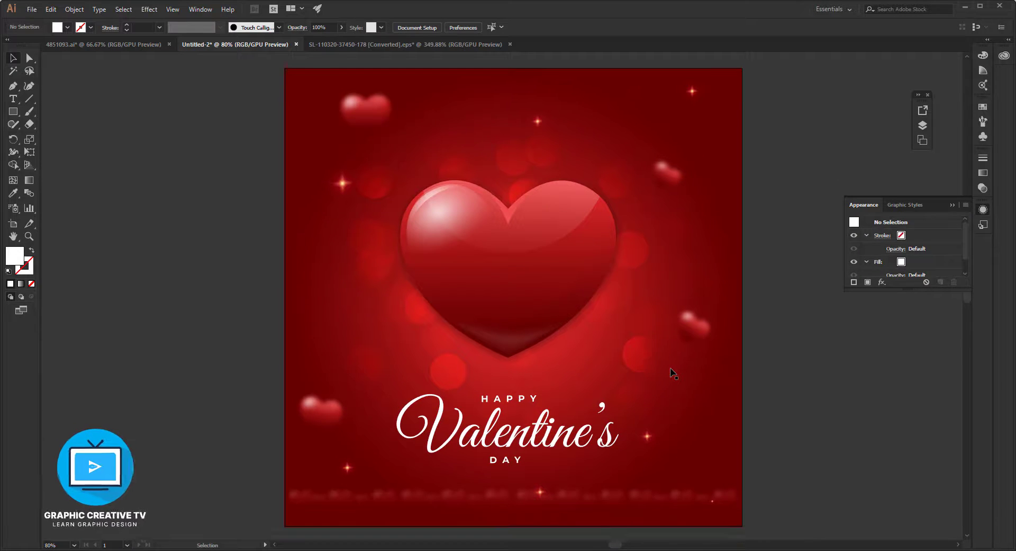
left_click(542, 241)
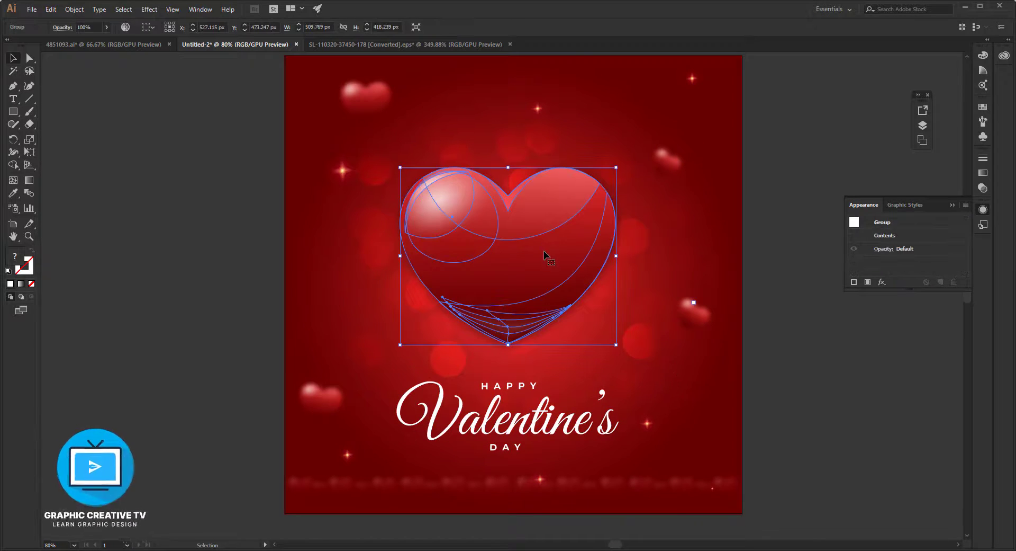
left_click(808, 403)
Move the masked group of blurred background circles slightly up, further from the script lettering.
left_click(453, 370)
scroll(452, 365, "up", 1)
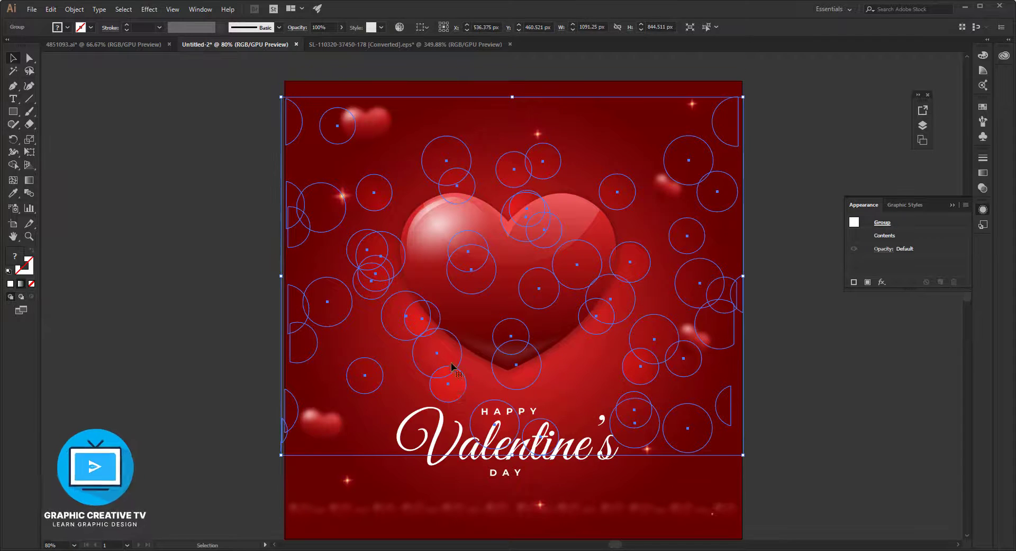
left_click_drag(456, 390, 463, 359)
left_click(803, 445)
scroll(803, 439, "down", 1)
scroll(799, 435, "up", 2)
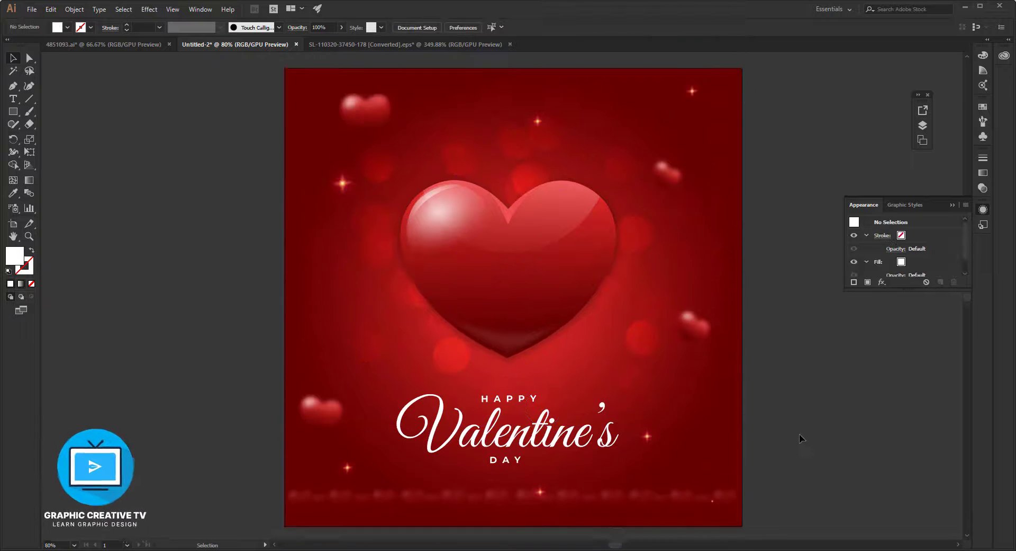
left_click(736, 264)
scroll(818, 354, "down", 1)
left_click(818, 353)
scroll(818, 353, "down", 1)
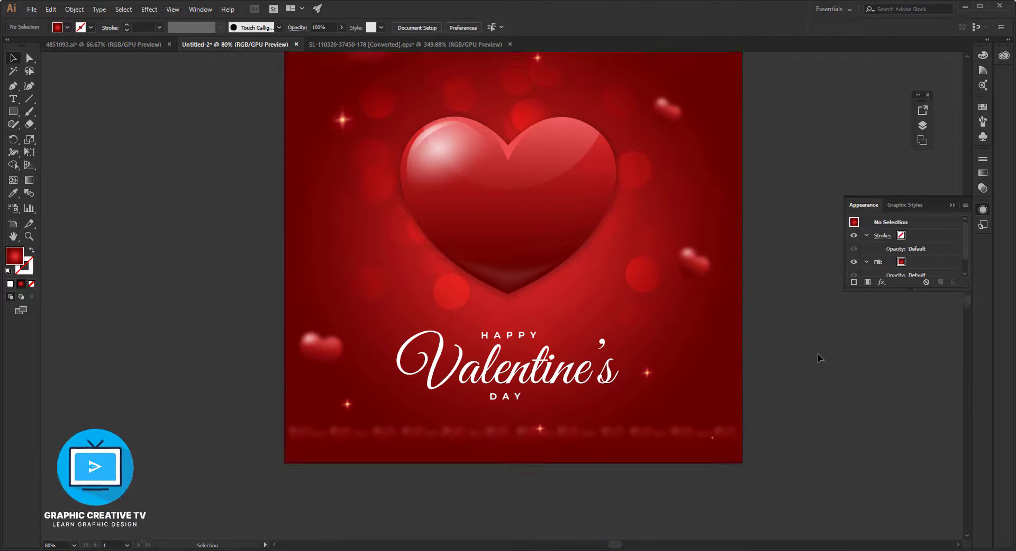
scroll(789, 366, "up", 2)
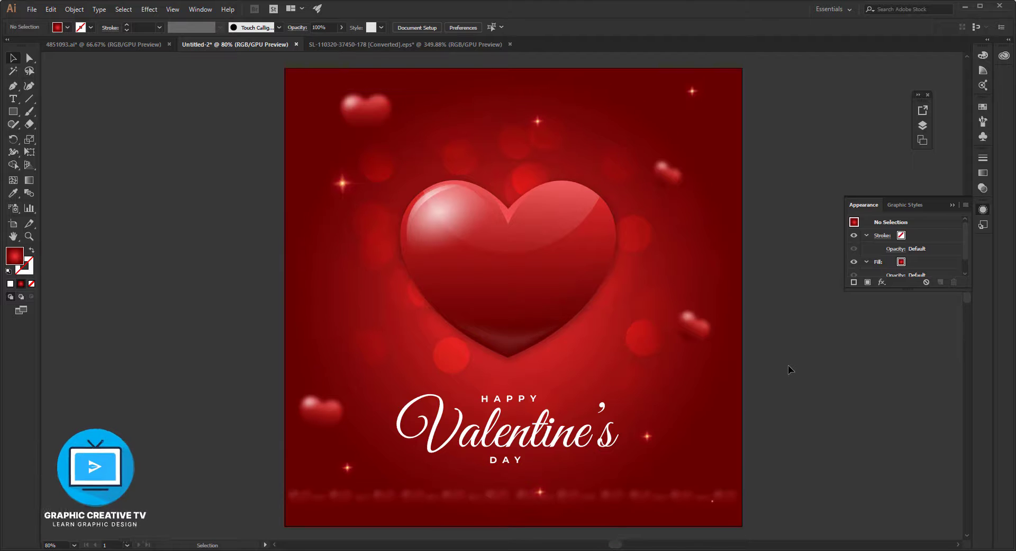